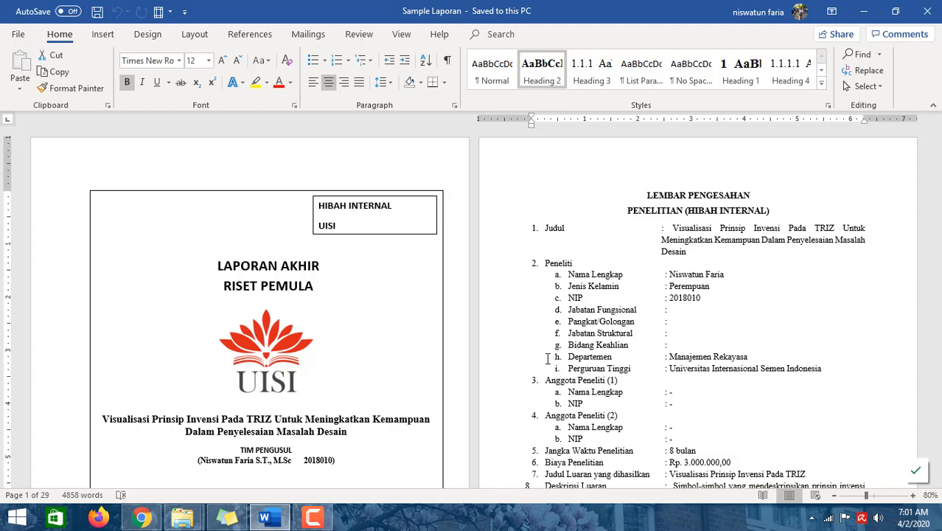
- Collapse subheadings 1.1 through 1.4 under chapter BAB 1 PENDAHULUAN
{"action": "scroll", "coordinate": [547, 358], "scroll_direction": "down", "scroll_amount": 10}
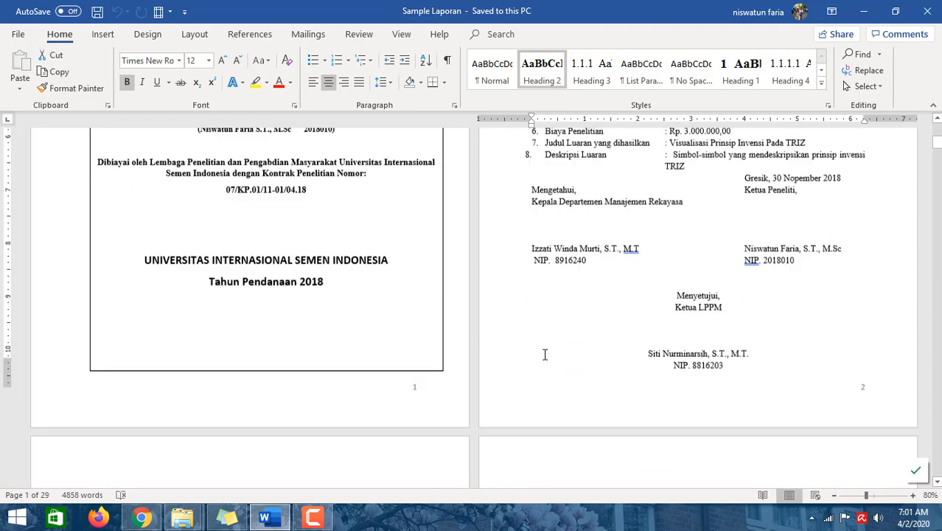
{"action": "scroll", "coordinate": [545, 355], "scroll_direction": "down", "scroll_amount": 3}
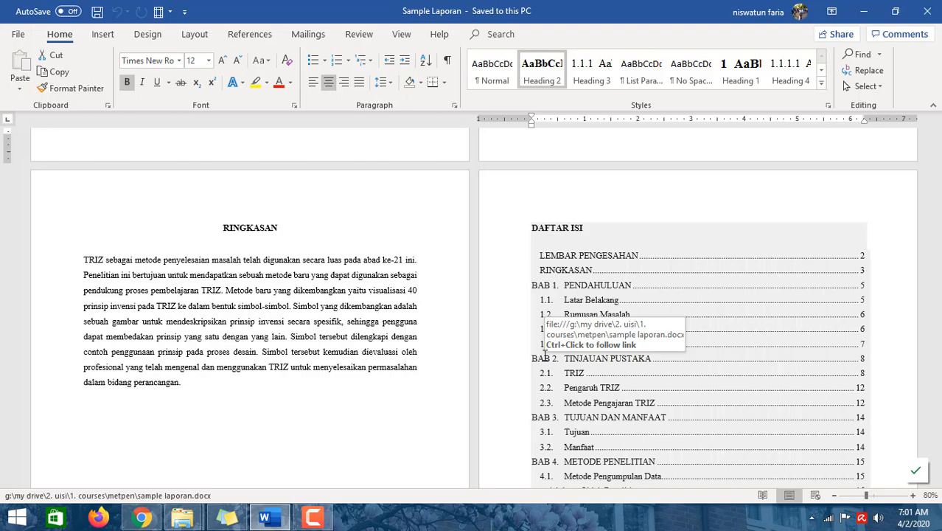
{"action": "scroll", "coordinate": [544, 354], "scroll_direction": "down", "scroll_amount": 15}
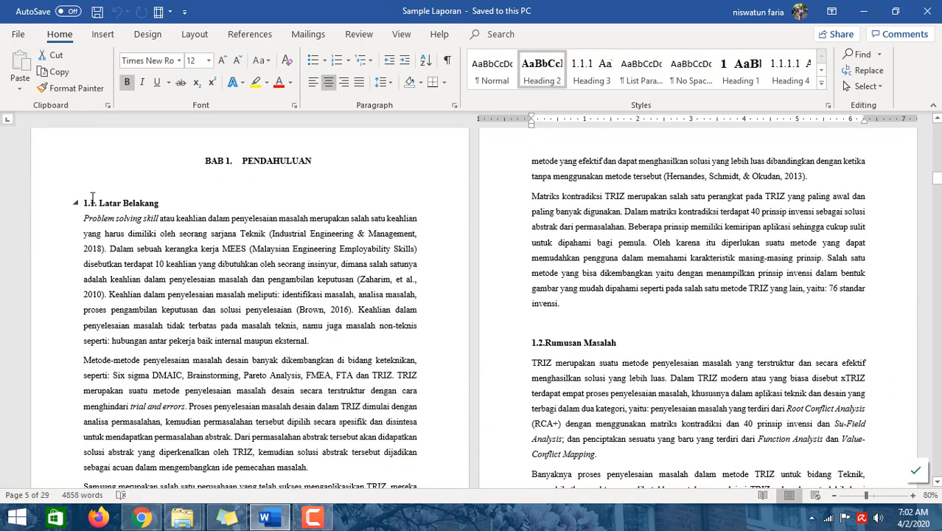
{"action": "left_click", "coordinate": [76, 203]}
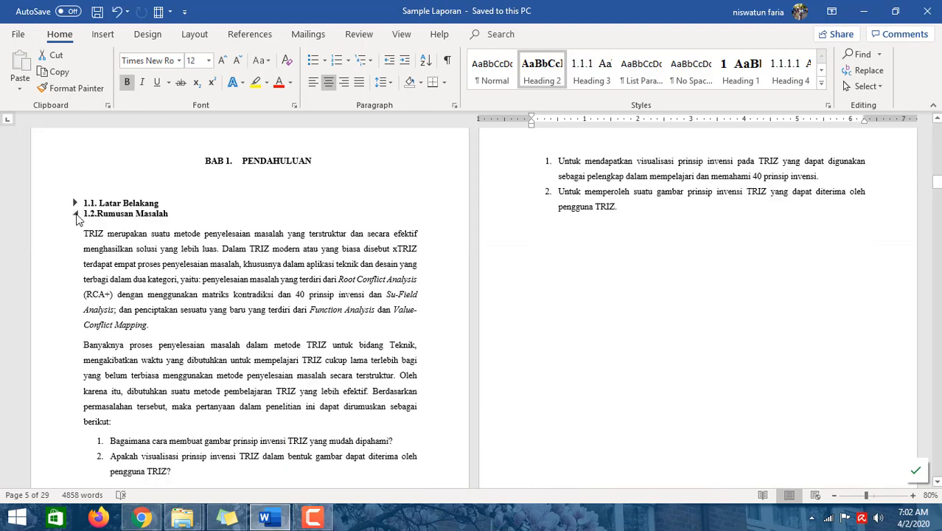
{"action": "left_click", "coordinate": [76, 214]}
{"action": "left_click", "coordinate": [76, 229]}
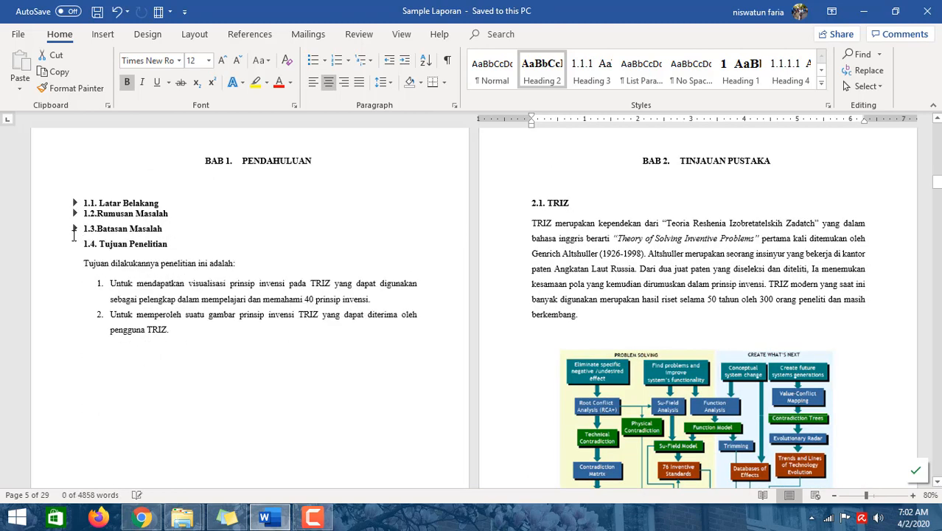
{"action": "left_click", "coordinate": [75, 244]}
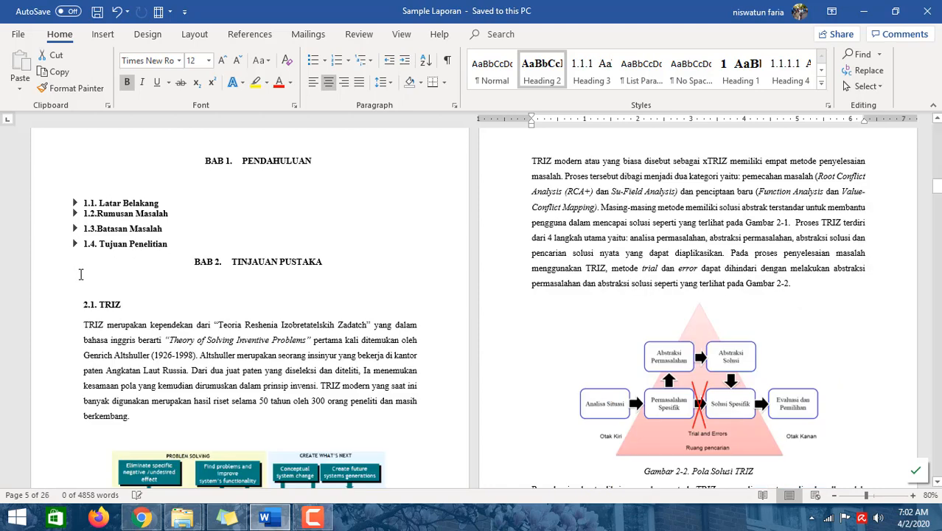
- Collapse subheadings 2.1 to 2.3 under BAB 2 and 3.1 and 3.2 under BAB 3
{"action": "left_click", "coordinate": [76, 305]}
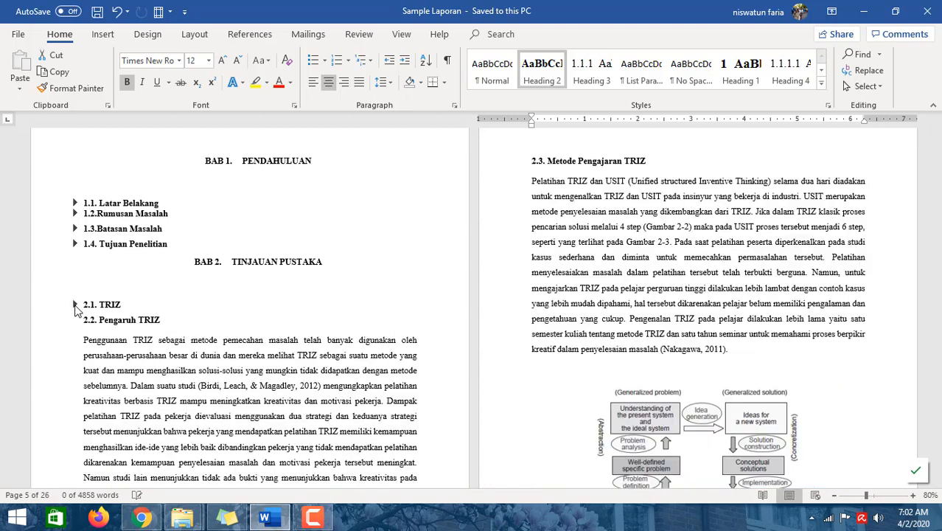
{"action": "left_click", "coordinate": [76, 320]}
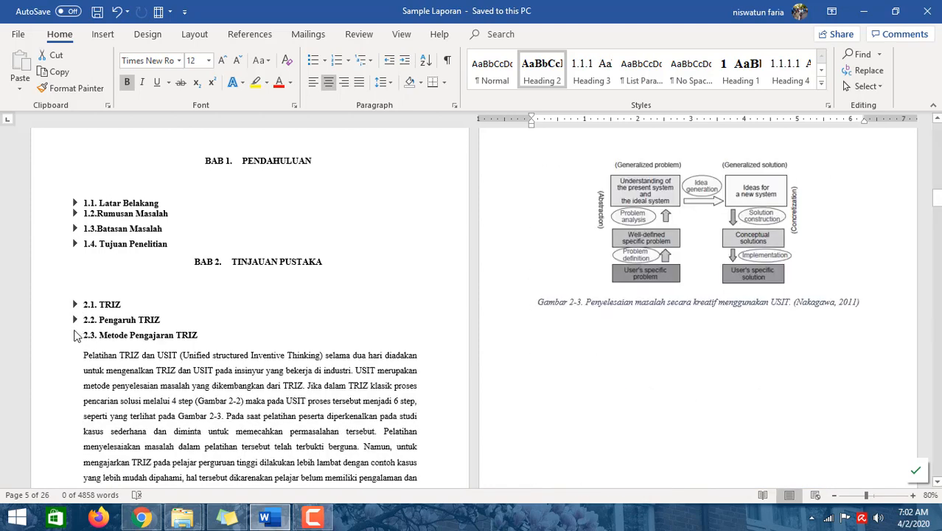
{"action": "left_click", "coordinate": [75, 335]}
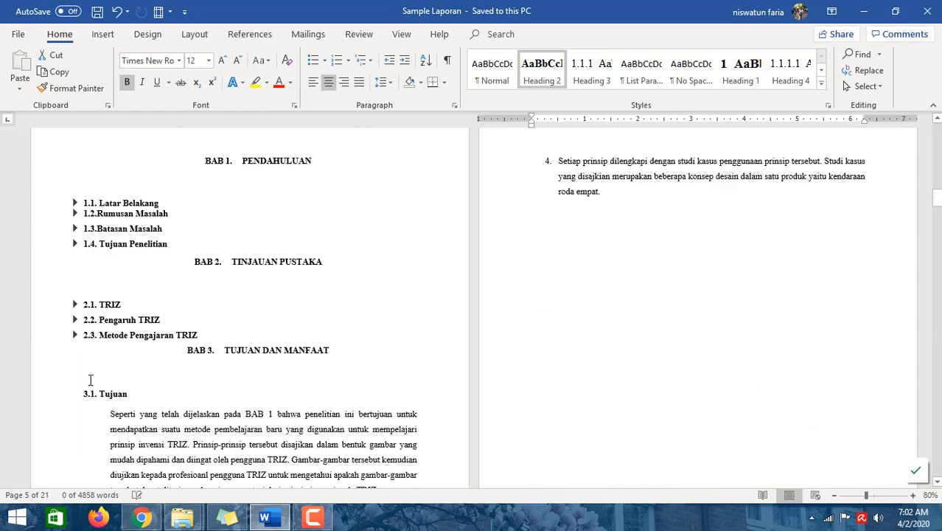
{"action": "left_click", "coordinate": [76, 395]}
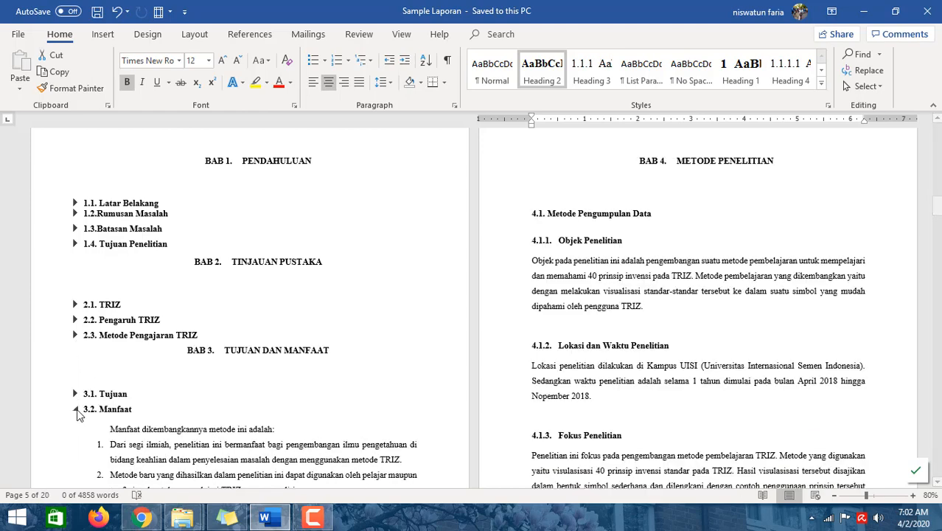
{"action": "left_click", "coordinate": [75, 409]}
- Collapse subheadings 4.1 and 4.2 under BAB 4 and 5.1 and 5.2 under BAB 5
{"action": "scroll", "coordinate": [81, 469], "scroll_direction": "down", "scroll_amount": 1}
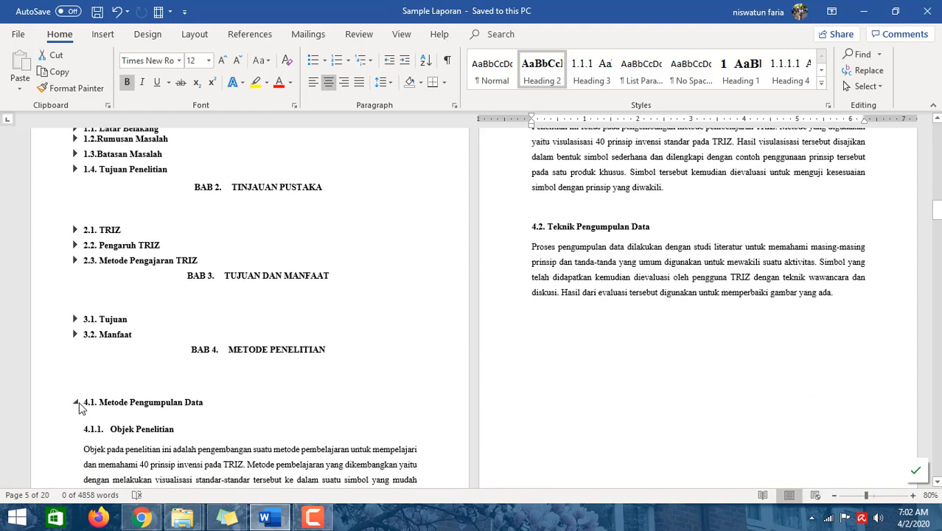
{"action": "left_click", "coordinate": [76, 403]}
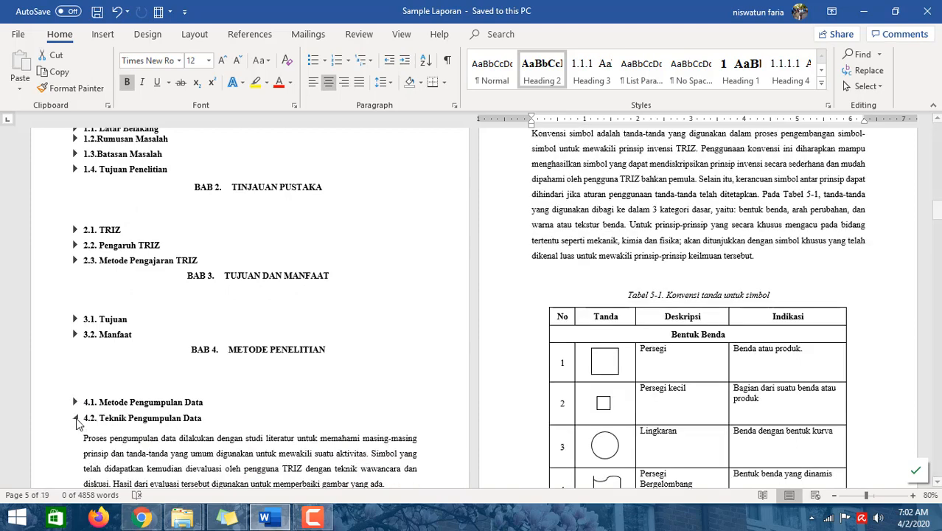
{"action": "left_click", "coordinate": [76, 418]}
{"action": "scroll", "coordinate": [80, 451], "scroll_direction": "down", "scroll_amount": 1}
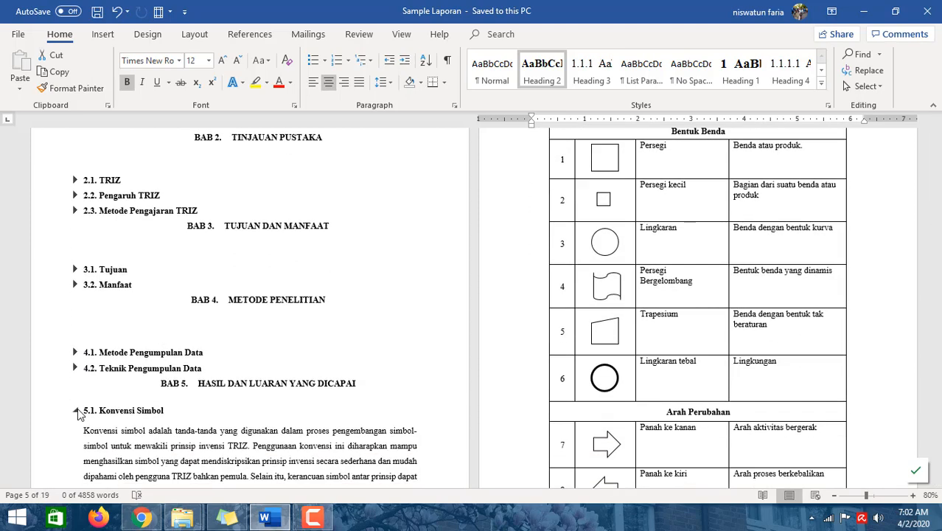
{"action": "left_click", "coordinate": [76, 410]}
{"action": "left_click", "coordinate": [76, 426]}
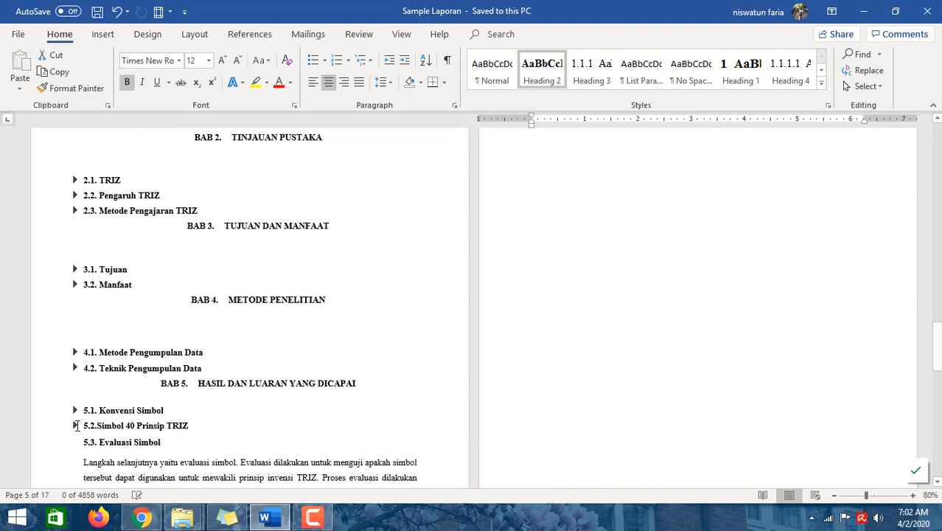
- Collapse subheading 6.1, the BAB 6 KESIMPULAN DAN SARAN heading, and subheading 5.3 Evaluasi Simbol
{"action": "scroll", "coordinate": [140, 414], "scroll_direction": "down", "scroll_amount": 2}
{"action": "scroll", "coordinate": [272, 374], "scroll_direction": "down", "scroll_amount": 5}
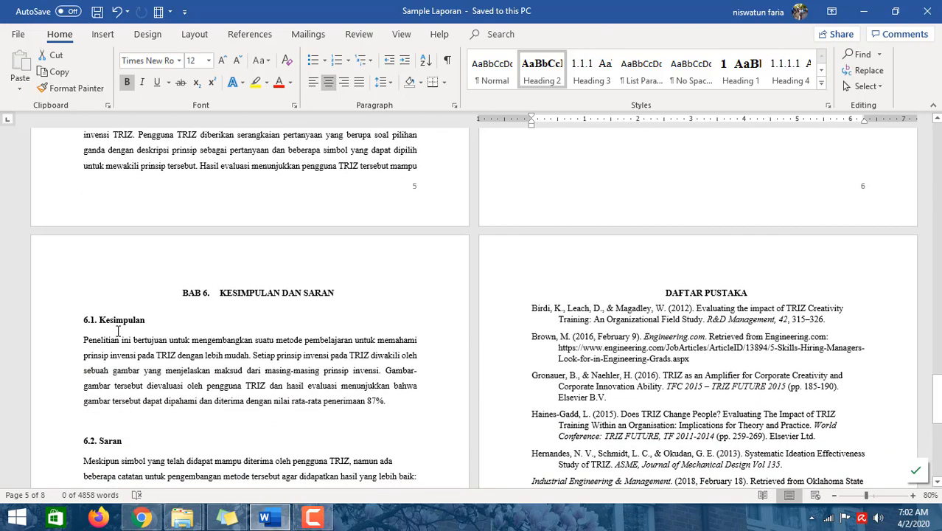
{"action": "left_click", "coordinate": [75, 320]}
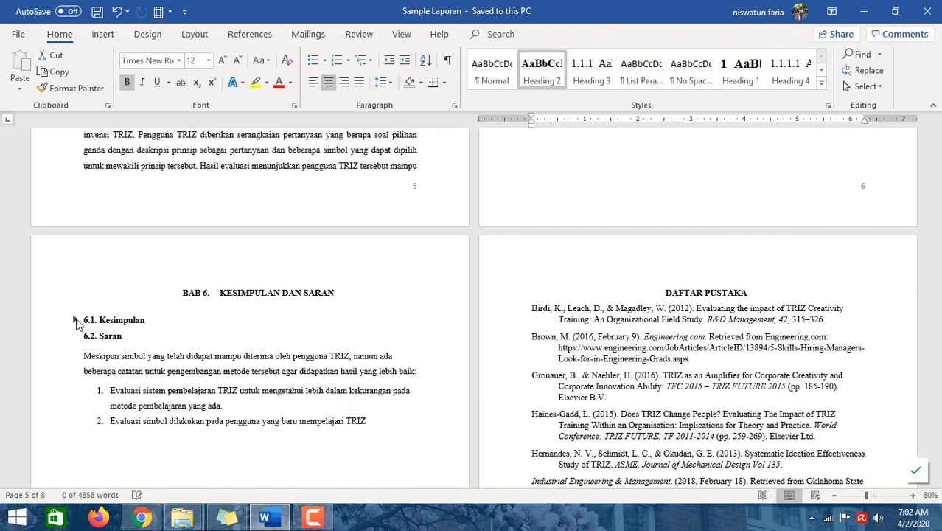
{"action": "left_click", "coordinate": [177, 294]}
{"action": "scroll", "coordinate": [169, 299], "scroll_direction": "up", "scroll_amount": 5}
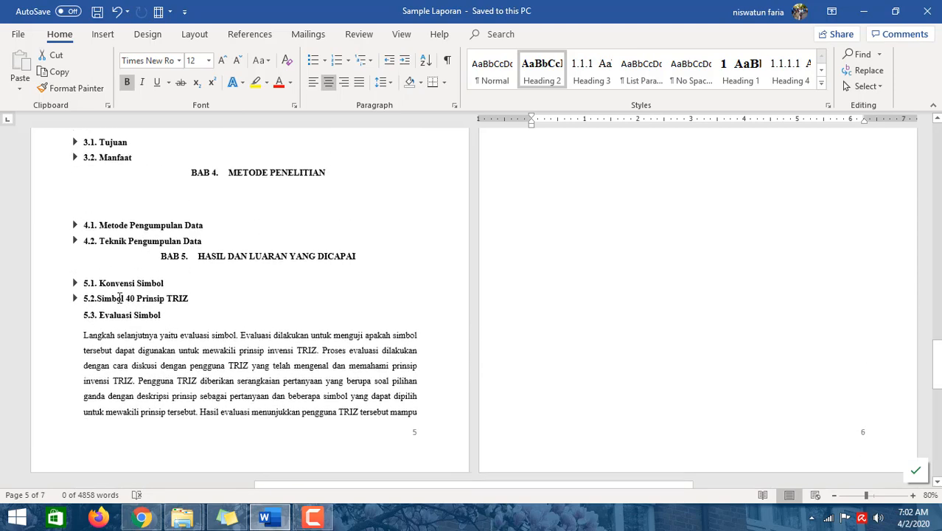
{"action": "left_click", "coordinate": [76, 318]}
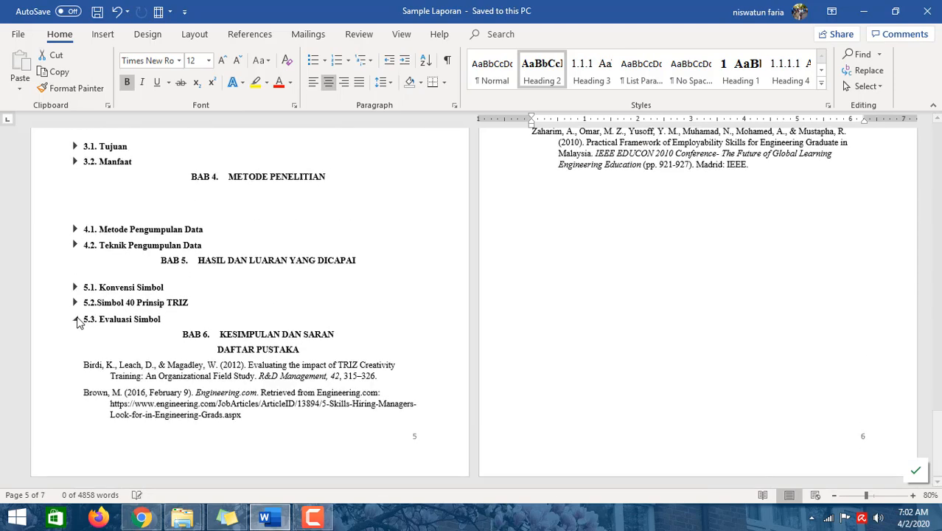
- Collapse the chapter headings BAB 1 through BAB 5 so only chapter titles remain
{"action": "scroll", "coordinate": [350, 344], "scroll_direction": "up", "scroll_amount": 9}
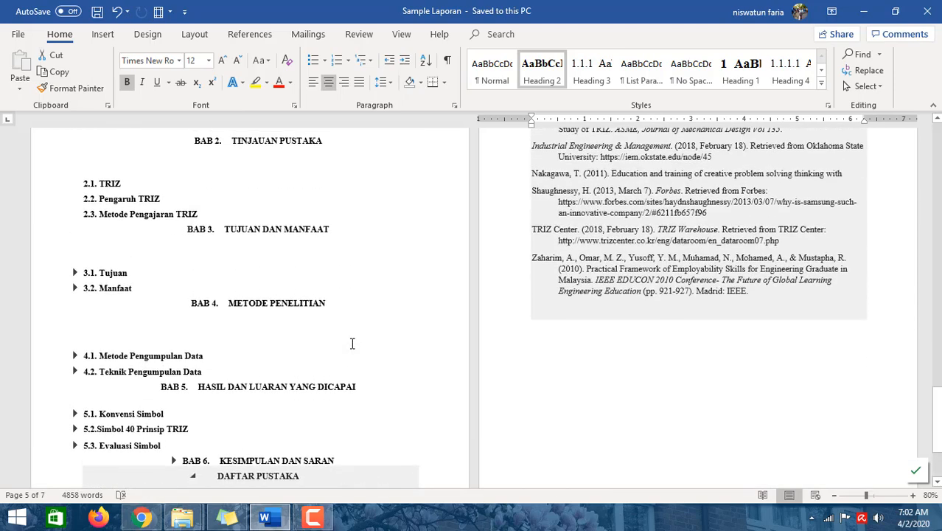
{"action": "scroll", "coordinate": [352, 343], "scroll_direction": "up", "scroll_amount": 1}
{"action": "scroll", "coordinate": [352, 344], "scroll_direction": "down", "scroll_amount": 3}
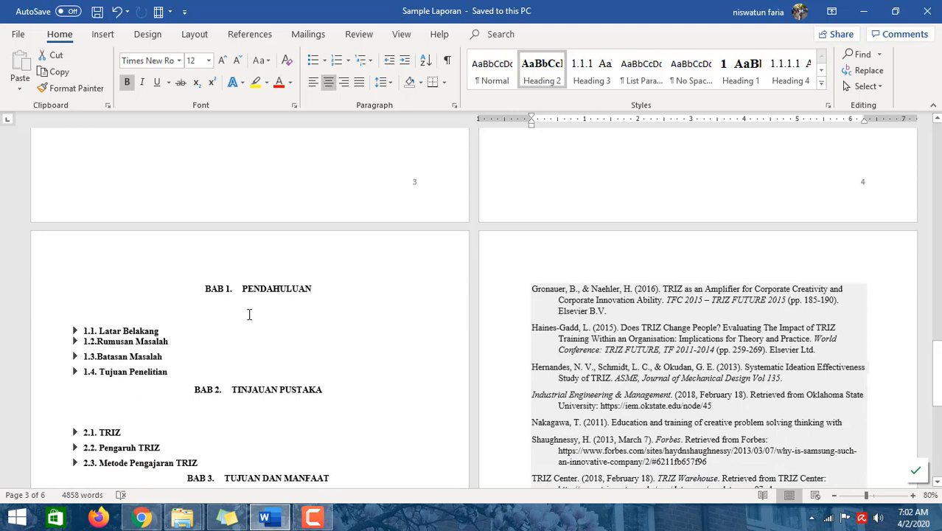
{"action": "scroll", "coordinate": [254, 313], "scroll_direction": "up", "scroll_amount": 1}
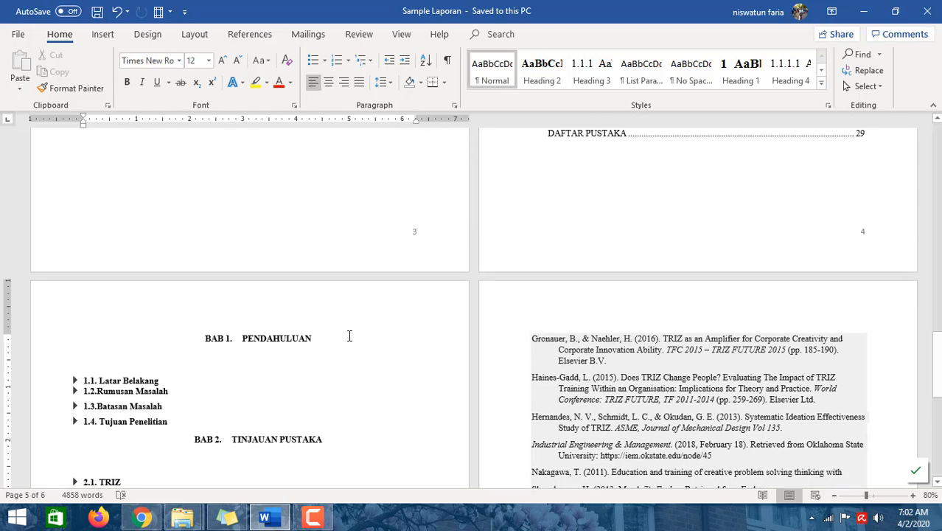
{"action": "scroll", "coordinate": [317, 353], "scroll_direction": "down", "scroll_amount": 1}
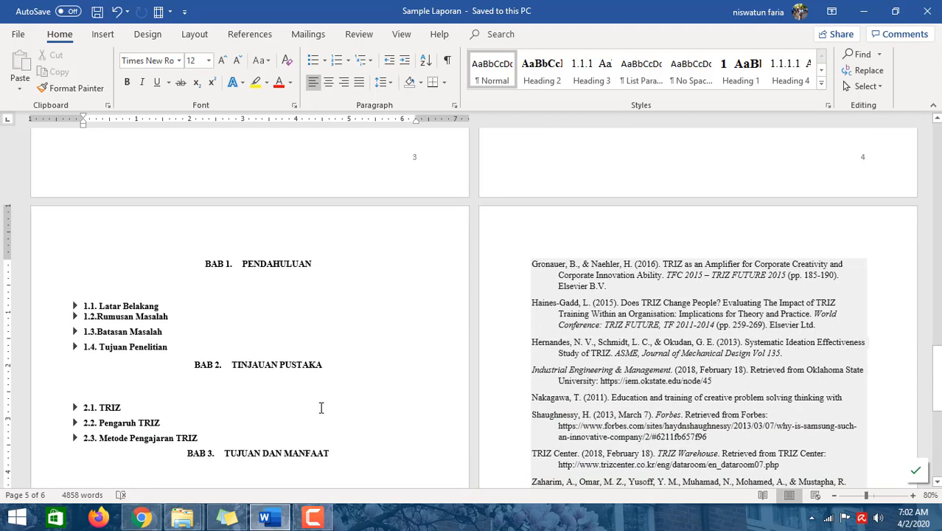
{"action": "left_click", "coordinate": [196, 264]}
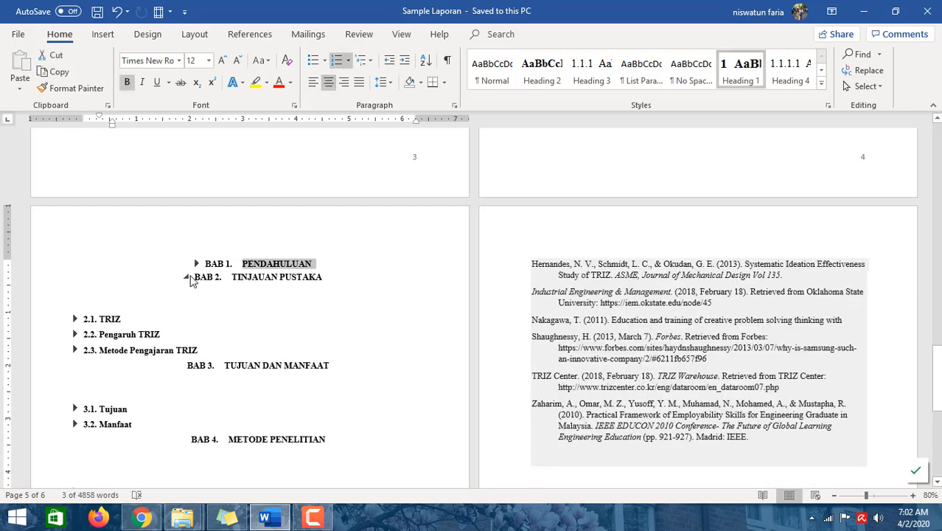
{"action": "left_click", "coordinate": [187, 278]}
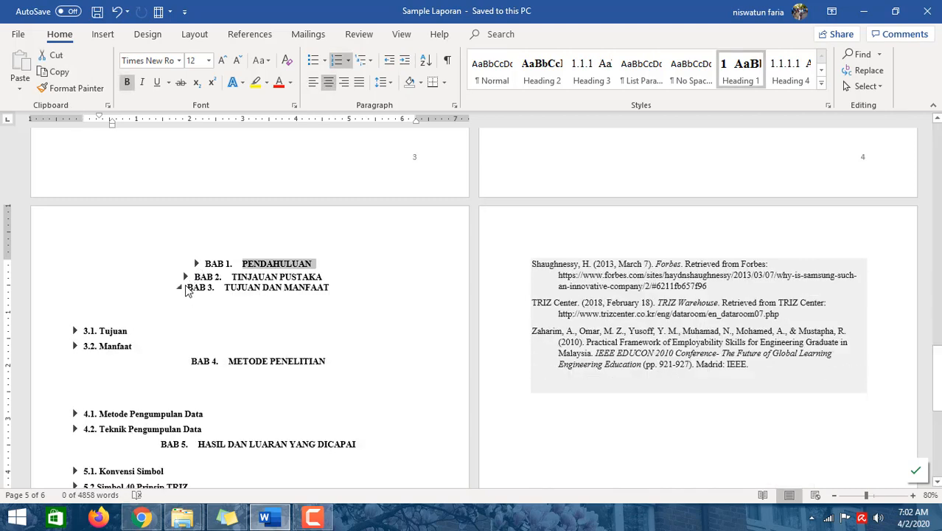
{"action": "left_click", "coordinate": [181, 287]}
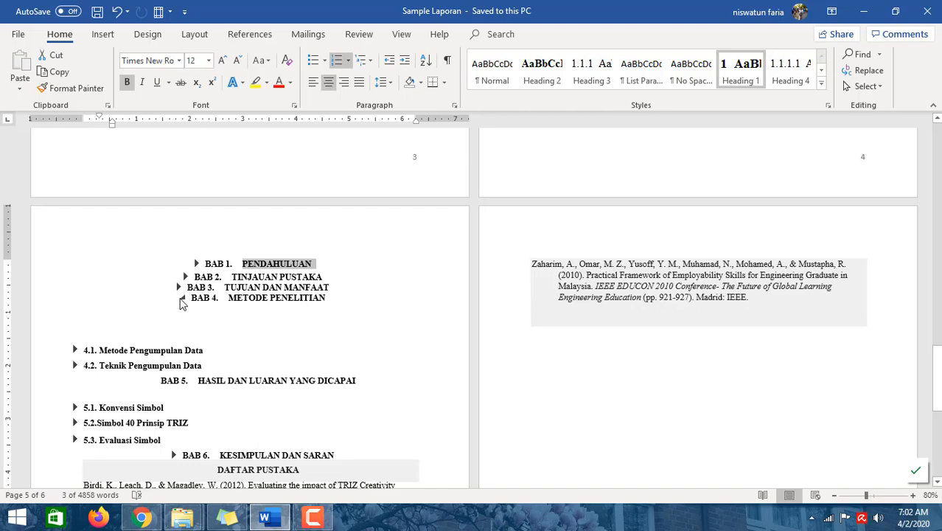
{"action": "left_click", "coordinate": [182, 298]}
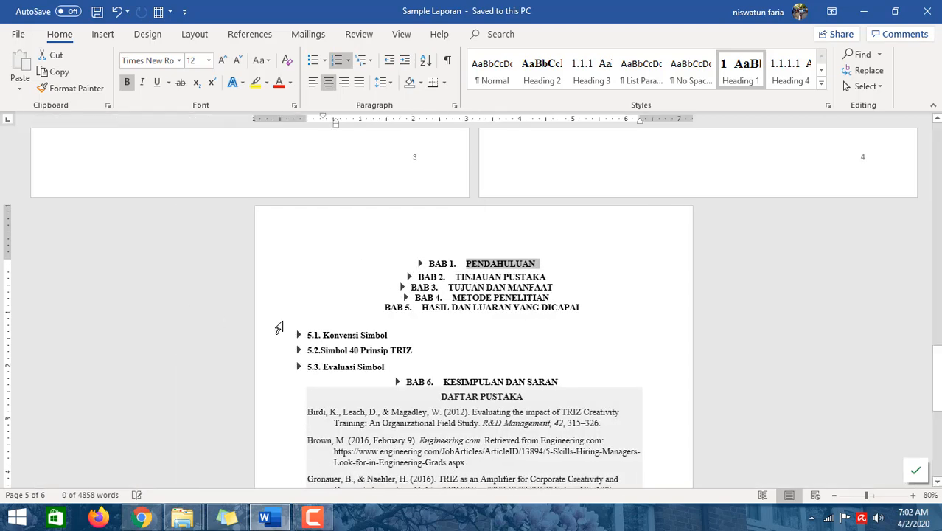
{"action": "left_click", "coordinate": [375, 308]}
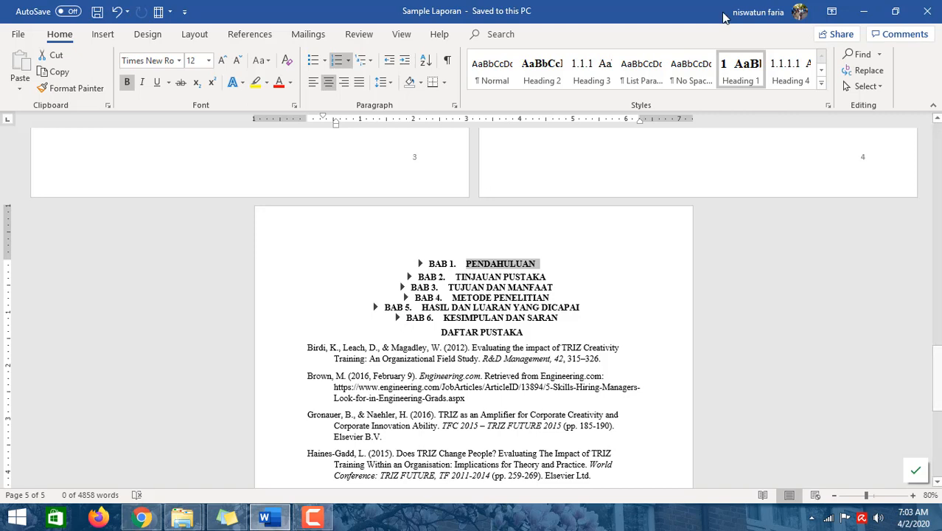
- Expand the BAB 1 PENDAHULUAN heading and open and re-collapse subheading 1.1 Latar Belakang
{"action": "left_click", "coordinate": [542, 266]}
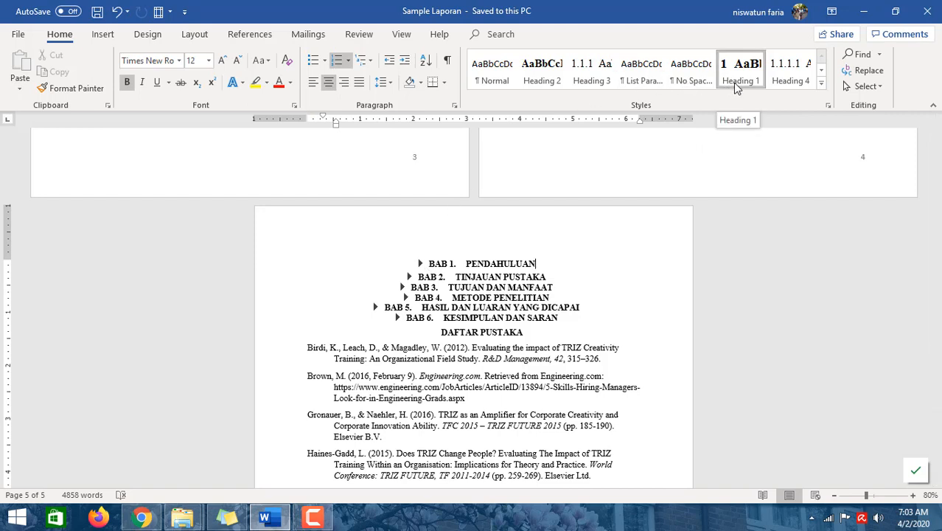
{"action": "left_click", "coordinate": [420, 264]}
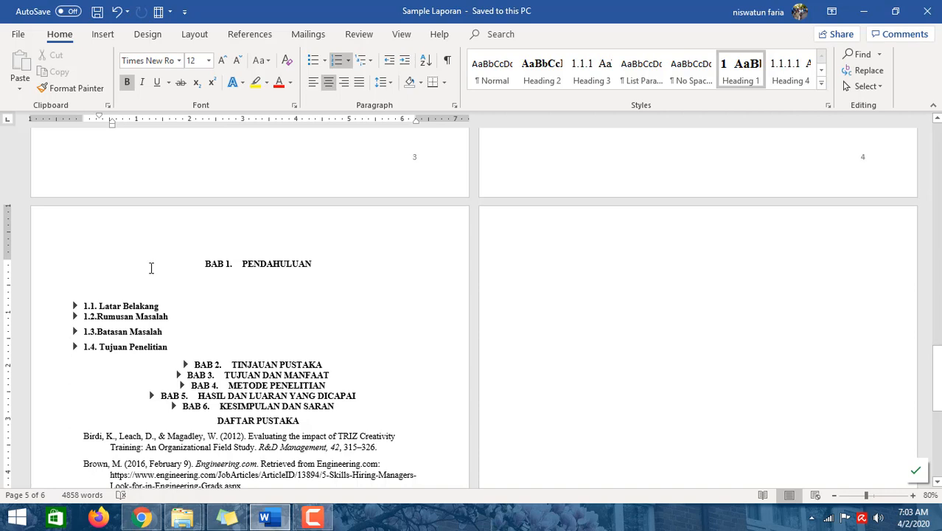
{"action": "left_click", "coordinate": [74, 306]}
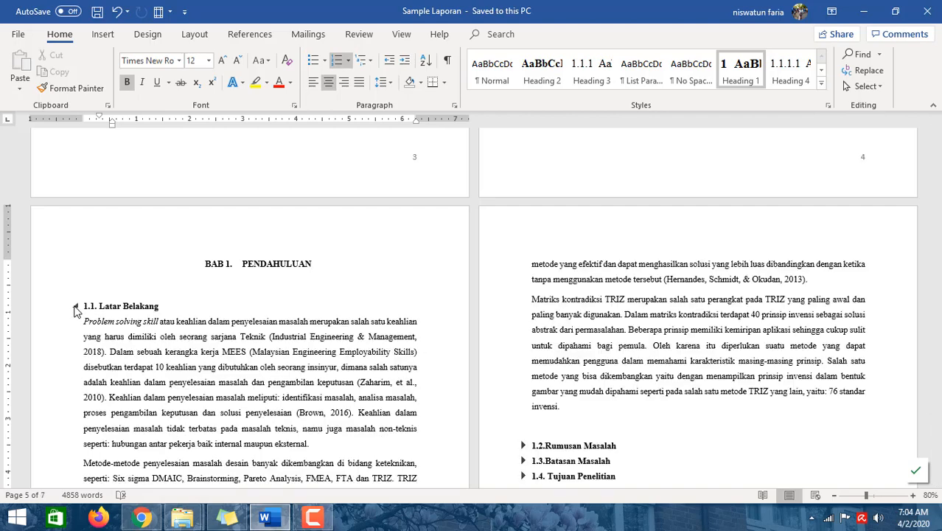
{"action": "left_click", "coordinate": [74, 306]}
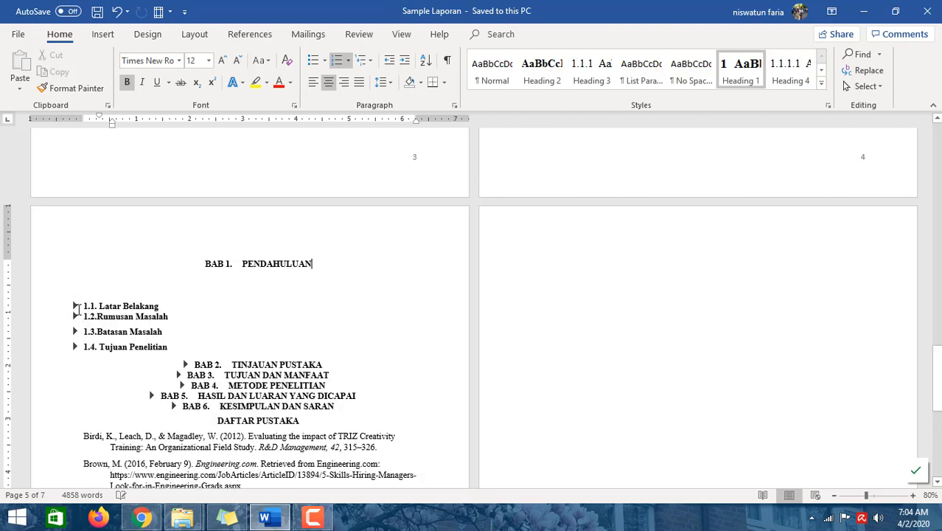
- Expand the BAB 2 TINJAUAN PUSTAKA chapter heading
{"action": "scroll", "coordinate": [108, 334], "scroll_direction": "down", "scroll_amount": 1}
{"action": "scroll", "coordinate": [107, 334], "scroll_direction": "down", "scroll_amount": 2}
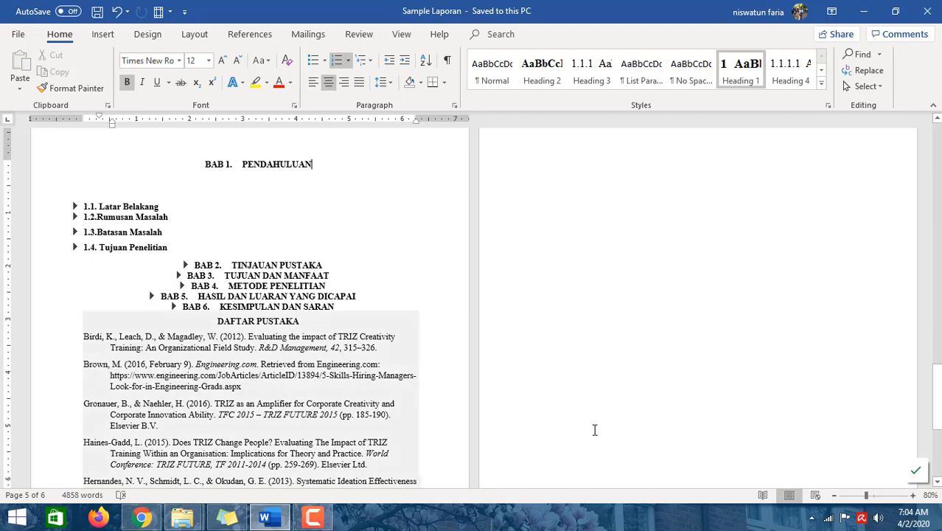
{"action": "scroll", "coordinate": [595, 427], "scroll_direction": "down", "scroll_amount": 8}
{"action": "scroll", "coordinate": [594, 424], "scroll_direction": "up", "scroll_amount": 11}
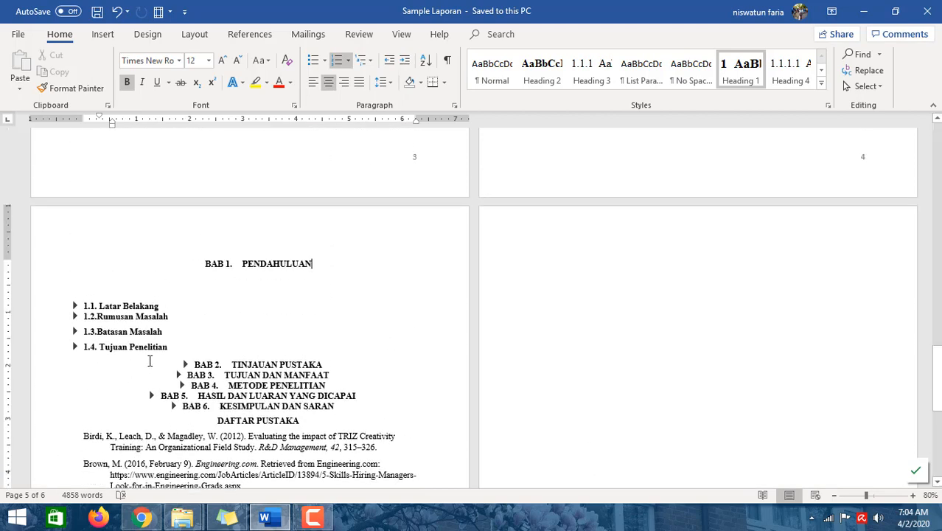
{"action": "left_click", "coordinate": [184, 365]}
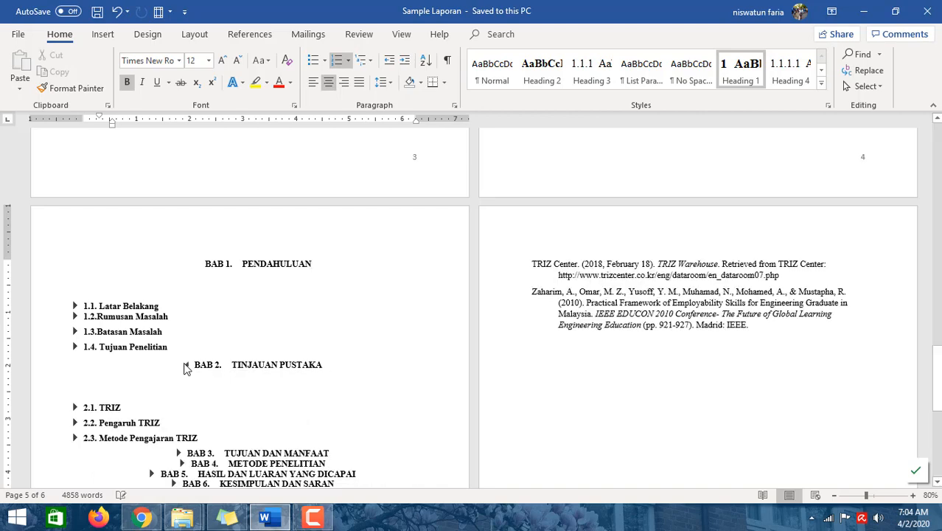
{"action": "scroll", "coordinate": [12, 433], "scroll_direction": "down", "scroll_amount": 3}
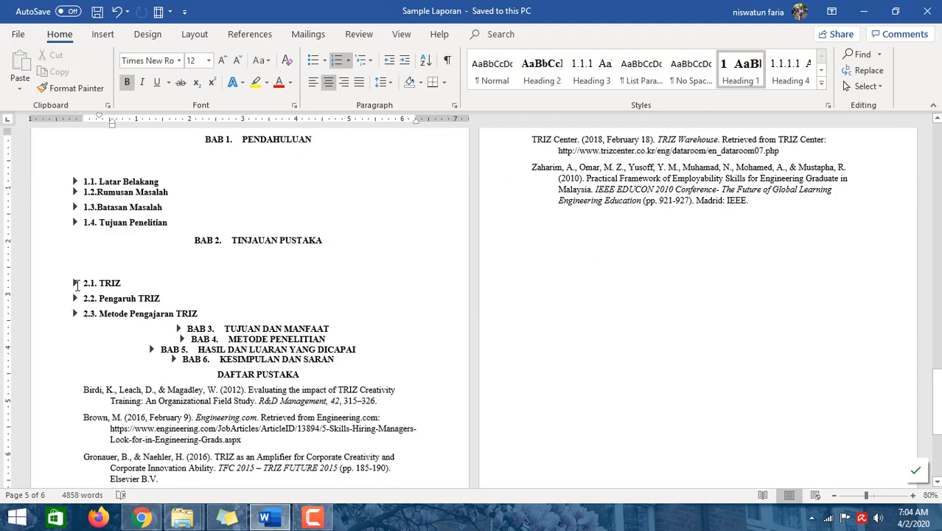
- Expand subheading 2.1 TRIZ and scroll through its text and figure
{"action": "left_click", "coordinate": [76, 283]}
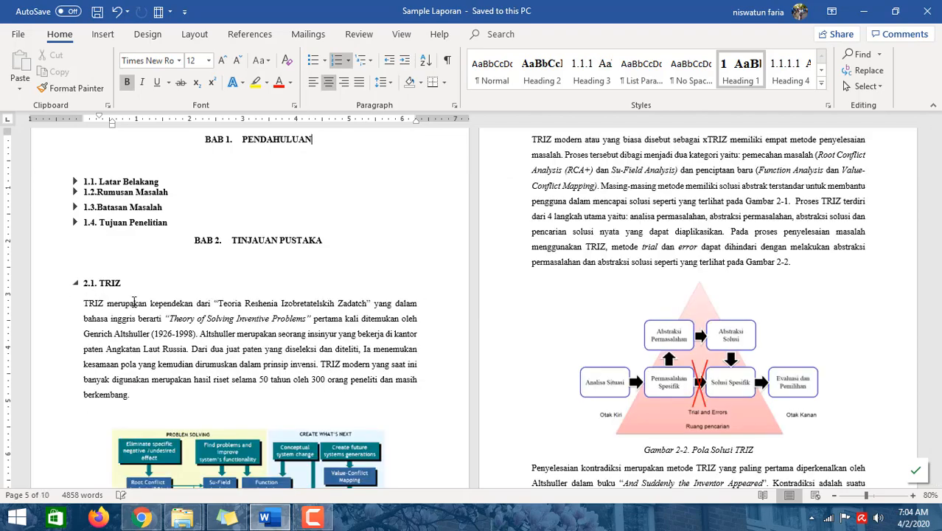
{"action": "scroll", "coordinate": [248, 335], "scroll_direction": "down", "scroll_amount": 5}
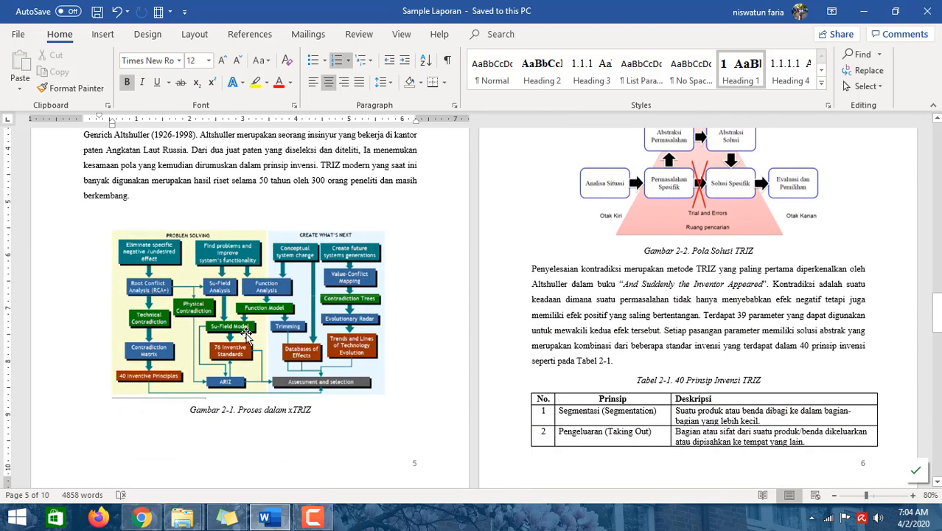
{"action": "scroll", "coordinate": [247, 333], "scroll_direction": "up", "scroll_amount": 4}
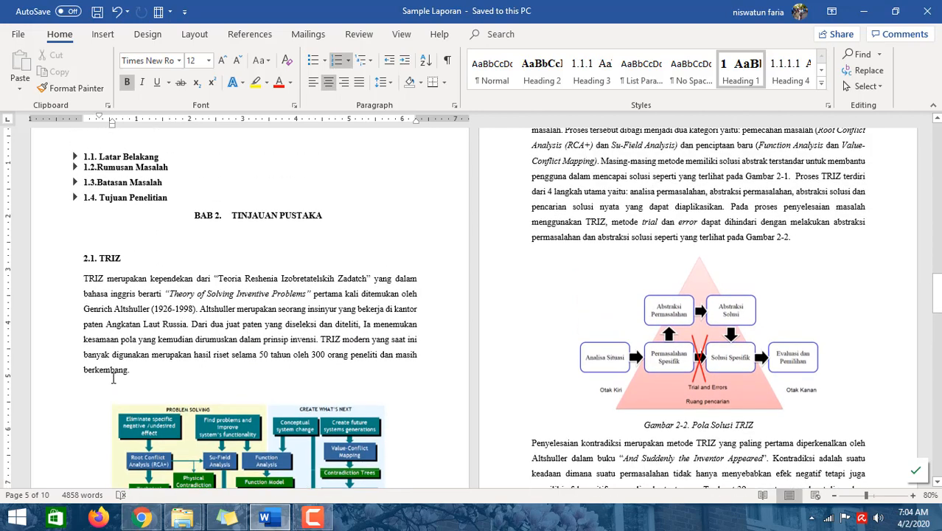
{"action": "scroll", "coordinate": [113, 378], "scroll_direction": "down", "scroll_amount": 2}
{"action": "left_click", "coordinate": [284, 250]}
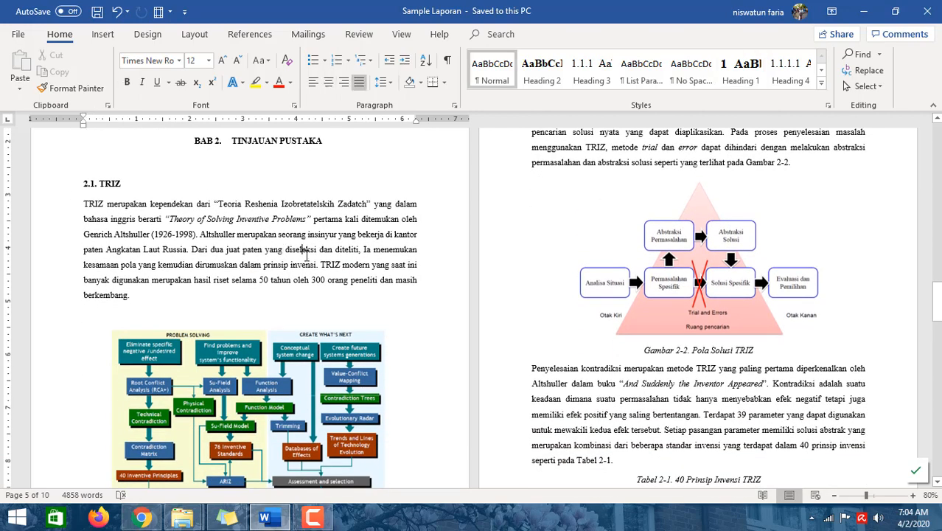
{"action": "scroll", "coordinate": [724, 261], "scroll_direction": "up", "scroll_amount": 5}
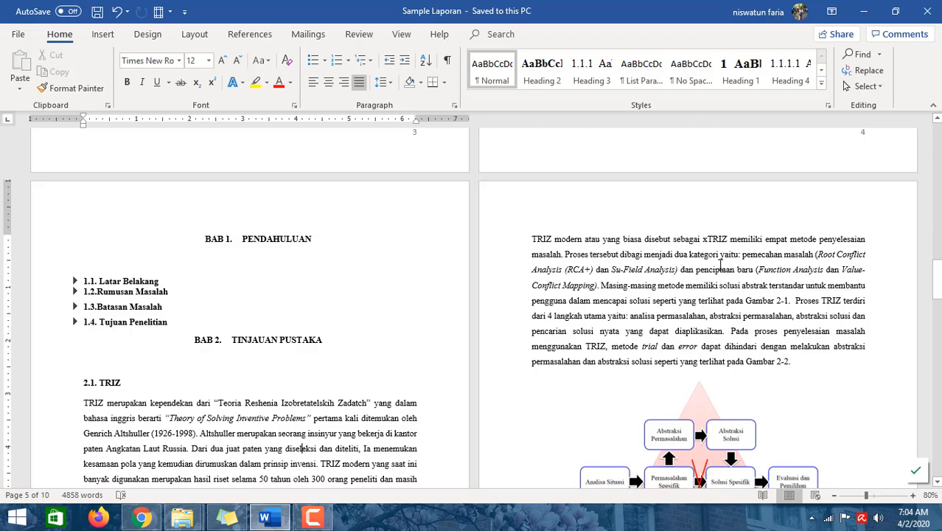
{"action": "scroll", "coordinate": [719, 269], "scroll_direction": "down", "scroll_amount": 6}
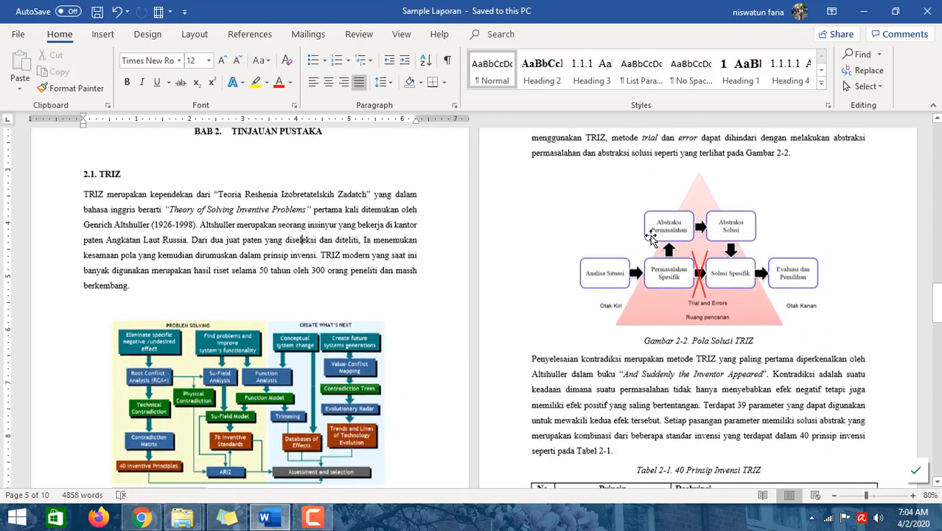
{"action": "scroll", "coordinate": [287, 288], "scroll_direction": "up", "scroll_amount": 6}
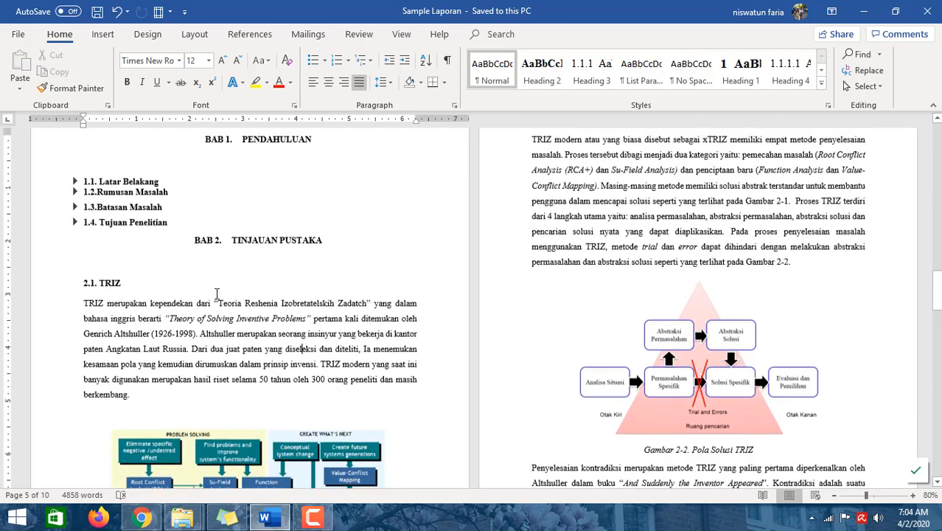
- Collapse subheading 2.1 TRIZ and the BAB 2 TINJAUAN PUSTAKA and BAB 1 PENDAHULUAN chapter headings
{"action": "left_click", "coordinate": [76, 382]}
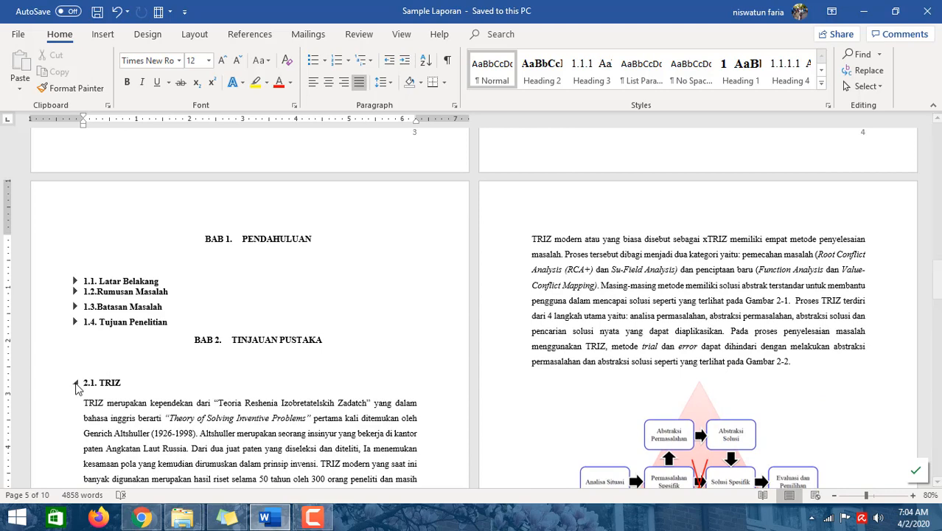
{"action": "left_click", "coordinate": [186, 341]}
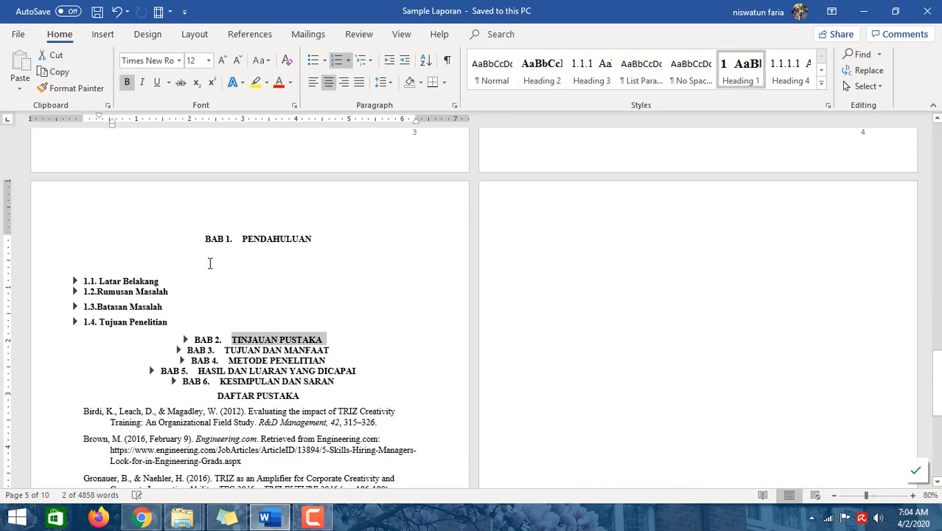
{"action": "left_click", "coordinate": [197, 238]}
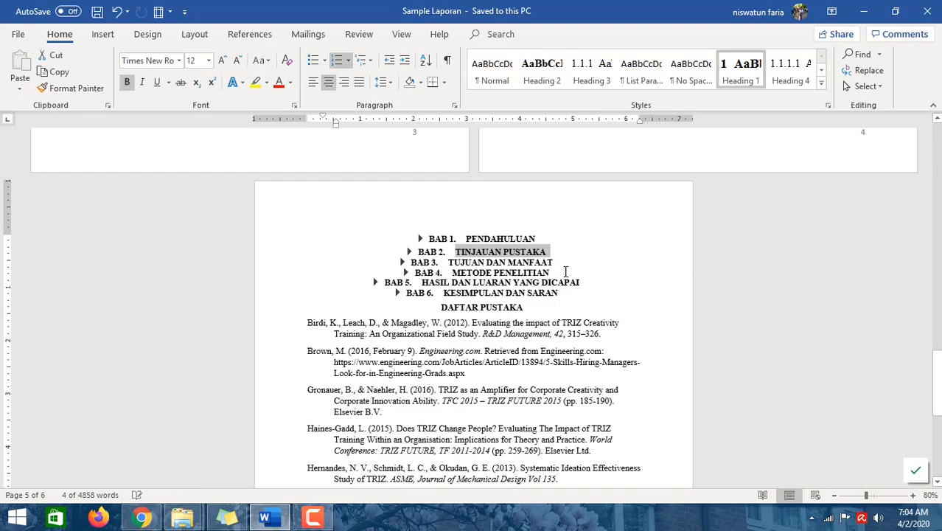
- Expand the BAB 1 PENDAHULUAN chapter heading again
{"action": "left_click", "coordinate": [610, 270]}
{"action": "scroll", "coordinate": [586, 295], "scroll_direction": "up", "scroll_amount": 4}
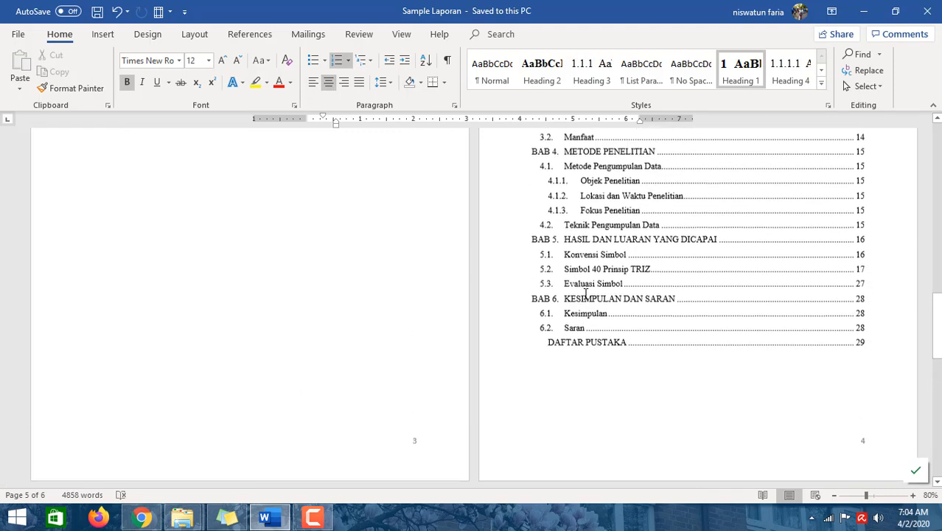
{"action": "scroll", "coordinate": [584, 294], "scroll_direction": "down", "scroll_amount": 4}
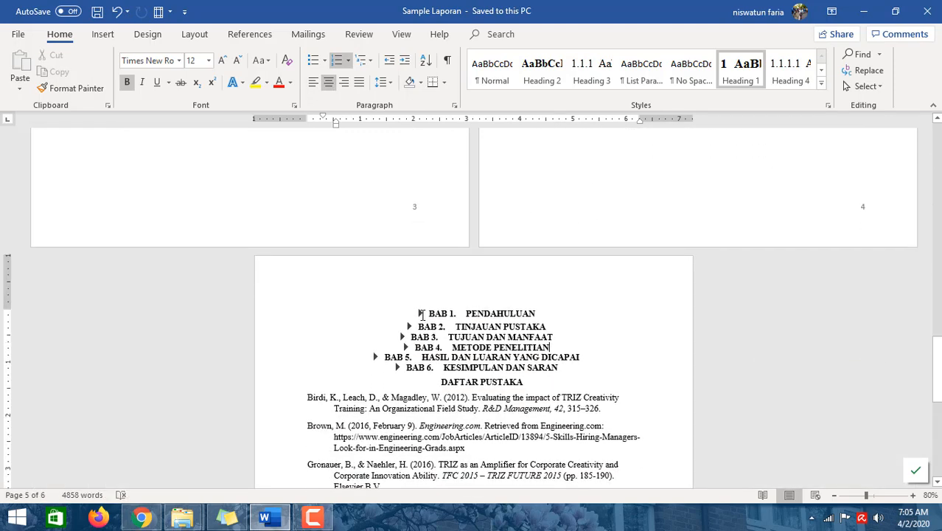
{"action": "left_click", "coordinate": [420, 313]}
{"action": "scroll", "coordinate": [640, 275], "scroll_direction": "up", "scroll_amount": 10}
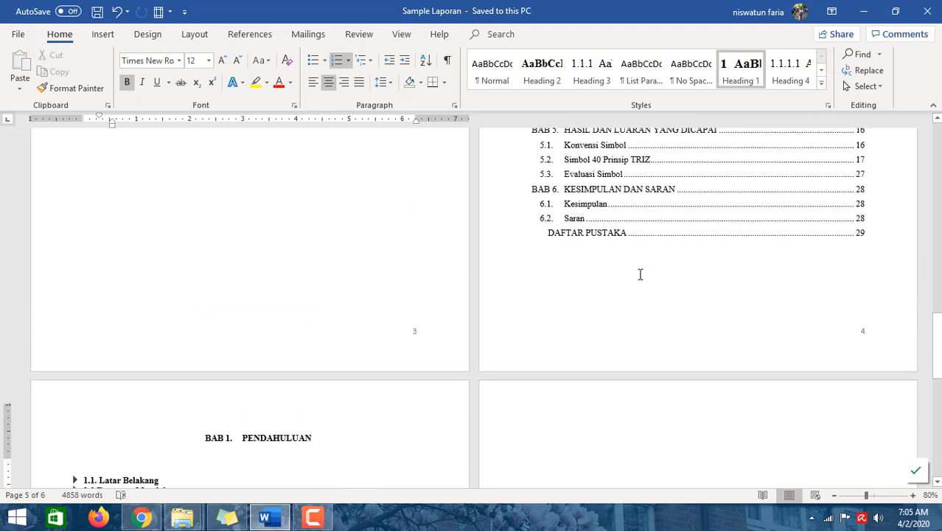
- Examine the existing DAFTAR ISI table of contents and its entries
{"action": "scroll", "coordinate": [567, 240], "scroll_direction": "up", "scroll_amount": 1}
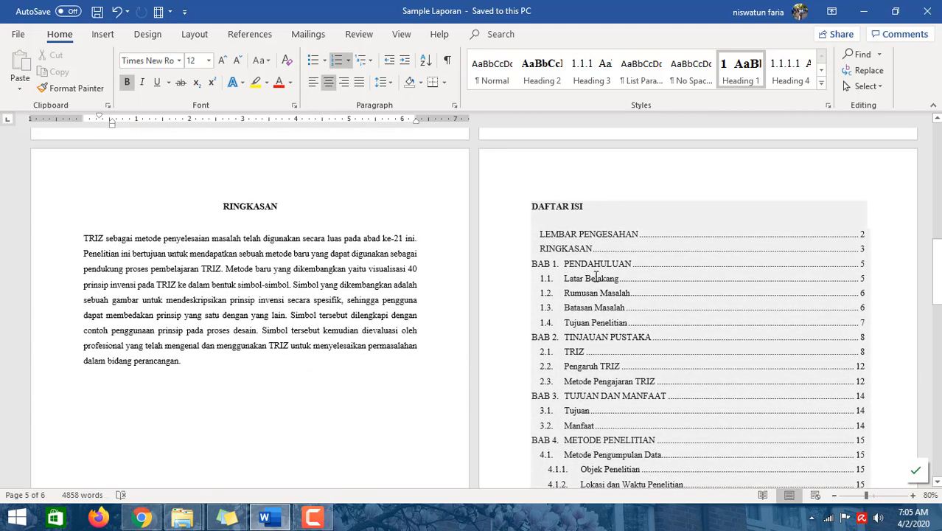
{"action": "left_click", "coordinate": [633, 242]}
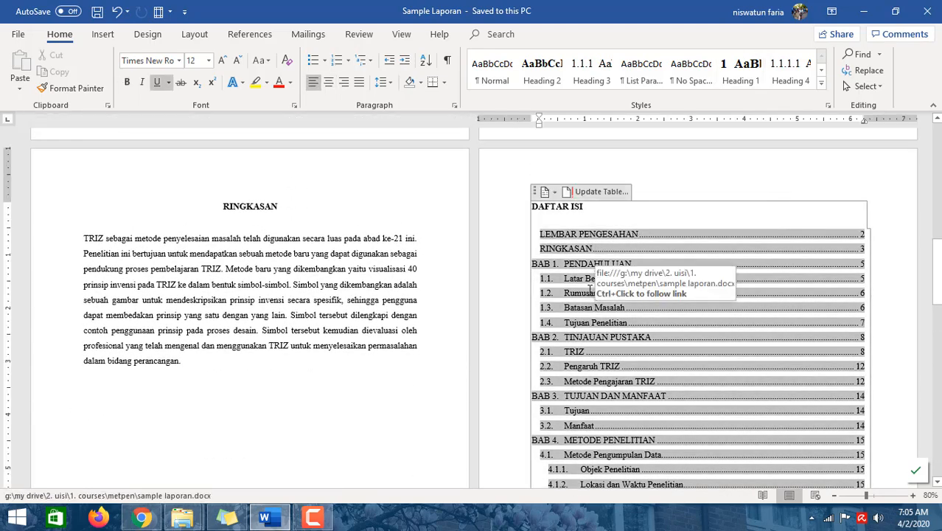
{"action": "scroll", "coordinate": [567, 372], "scroll_direction": "down", "scroll_amount": 7}
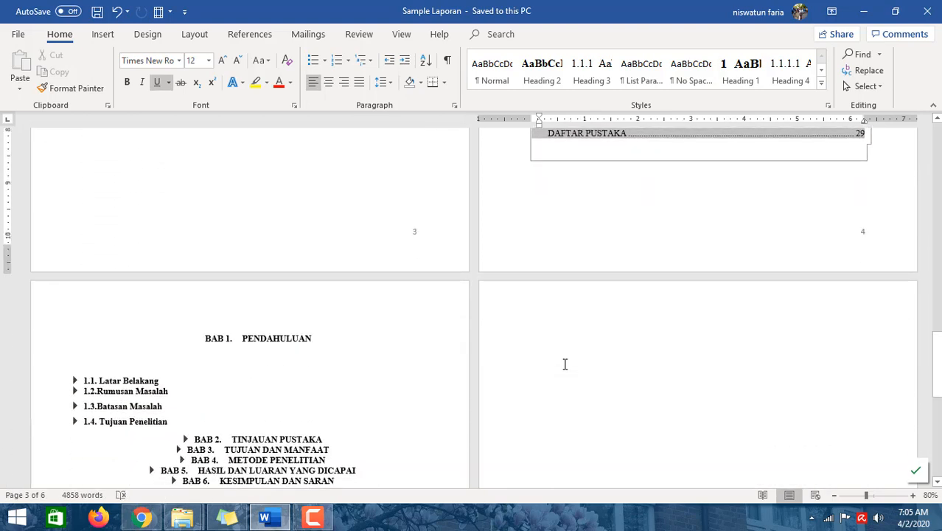
{"action": "scroll", "coordinate": [565, 364], "scroll_direction": "up", "scroll_amount": 2}
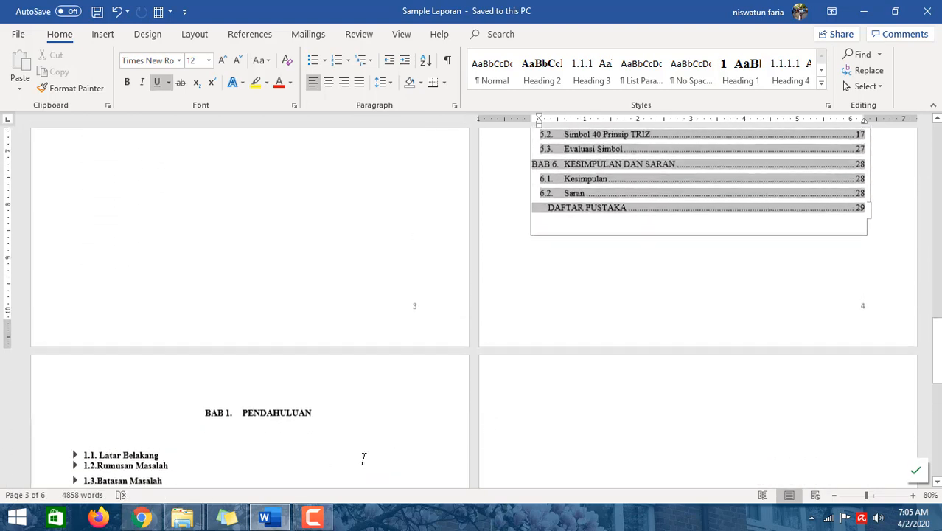
{"action": "left_click", "coordinate": [143, 462]}
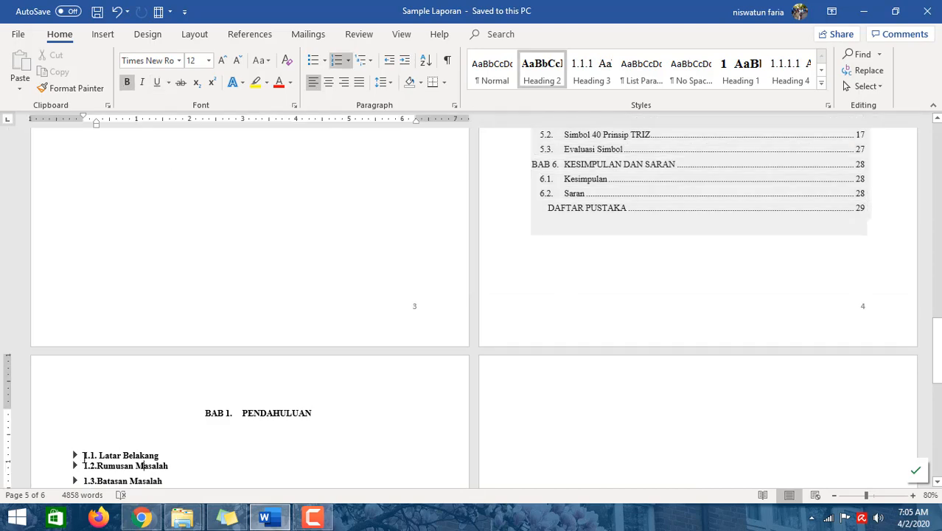
{"action": "scroll", "coordinate": [625, 161], "scroll_direction": "up", "scroll_amount": 9}
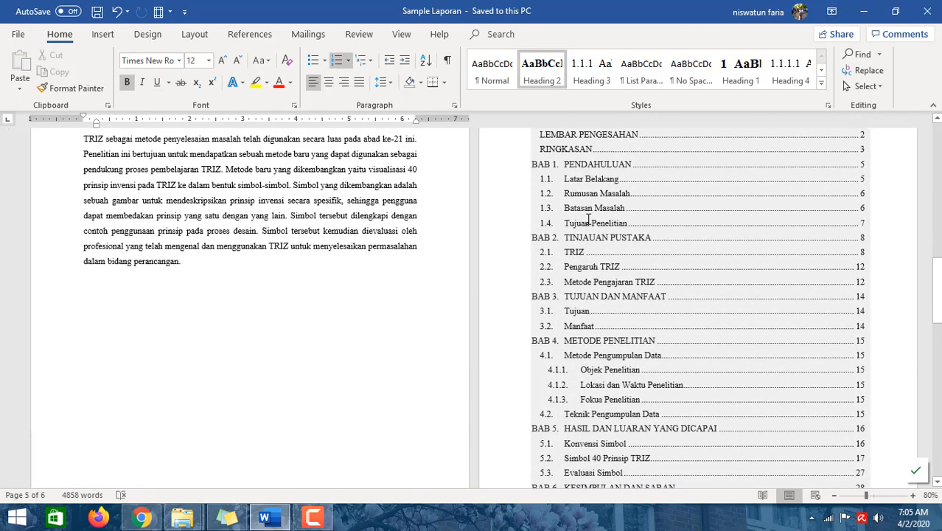
{"action": "left_click", "coordinate": [820, 238]}
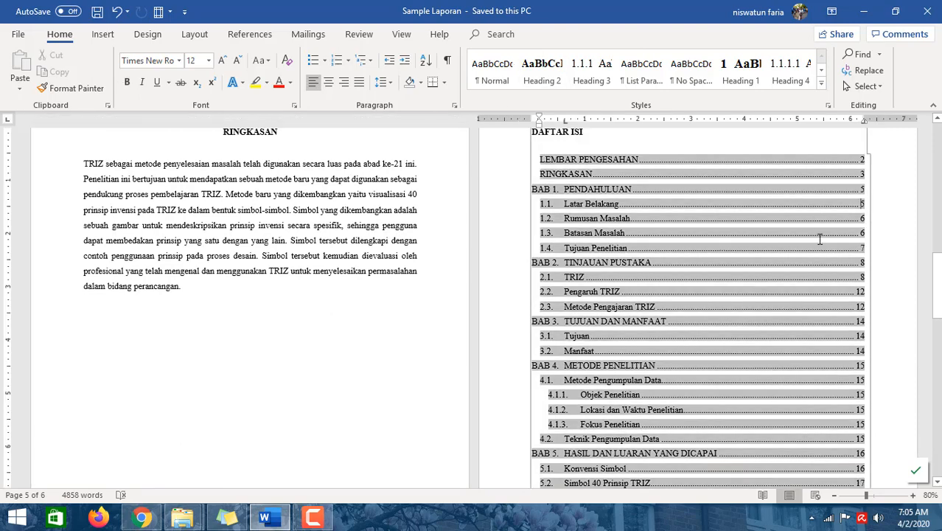
{"action": "scroll", "coordinate": [862, 233], "scroll_direction": "up", "scroll_amount": 3}
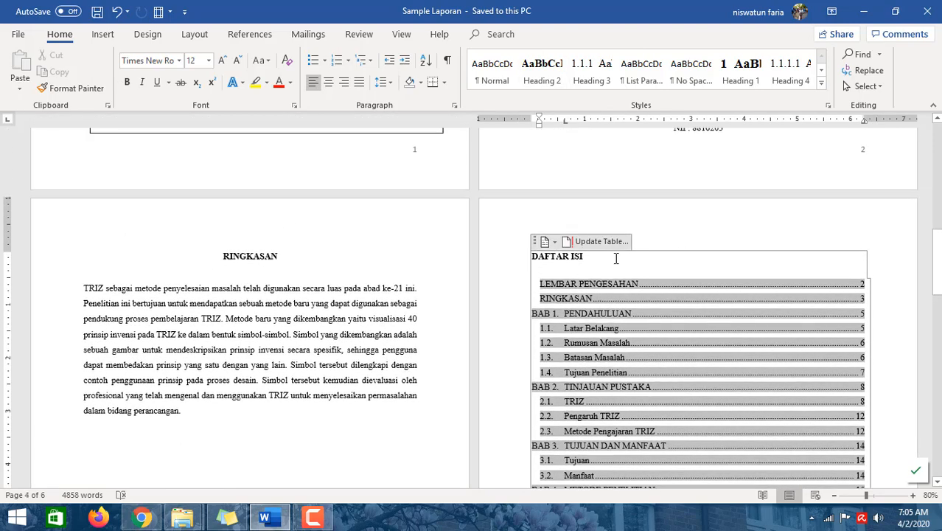
{"action": "left_click", "coordinate": [660, 242]}
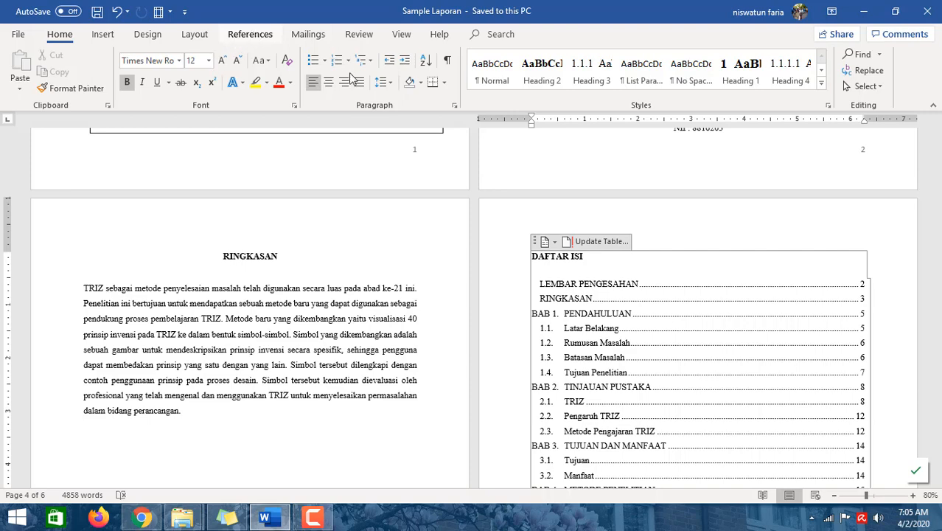
- Replace the DAFTAR ISI with the Automatic Table 1 table of contents
{"action": "left_click", "coordinate": [250, 35]}
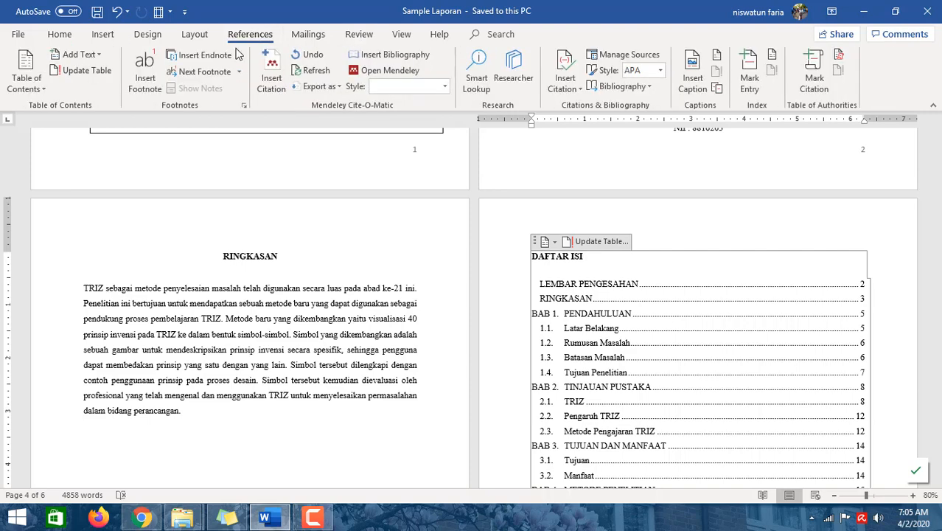
{"action": "left_click", "coordinate": [38, 87]}
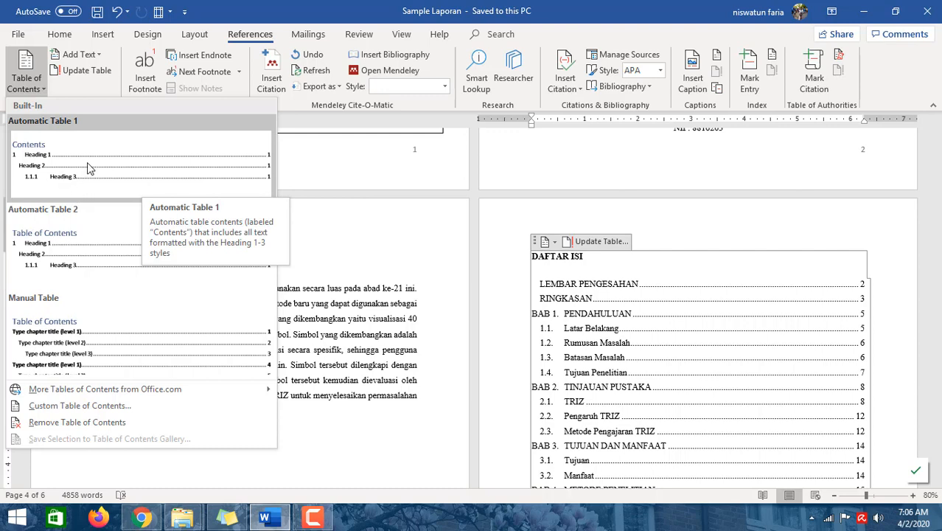
{"action": "left_click", "coordinate": [149, 163]}
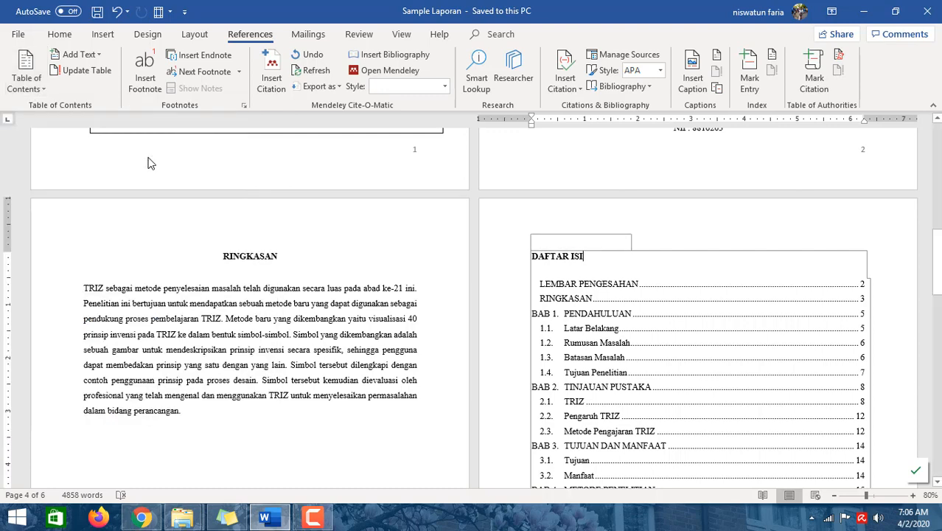
{"action": "scroll", "coordinate": [498, 295], "scroll_direction": "up", "scroll_amount": 8}
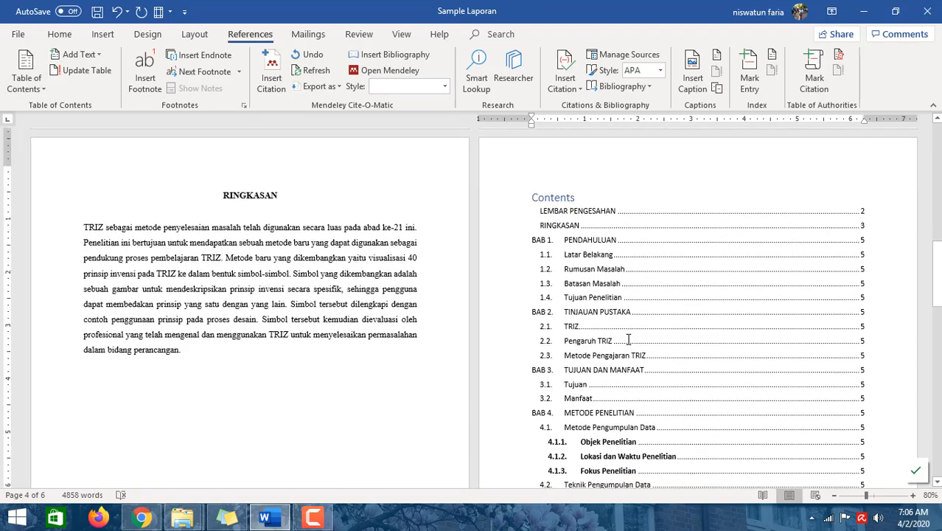
{"action": "scroll", "coordinate": [627, 338], "scroll_direction": "down", "scroll_amount": 1}
{"action": "left_click", "coordinate": [598, 234]}
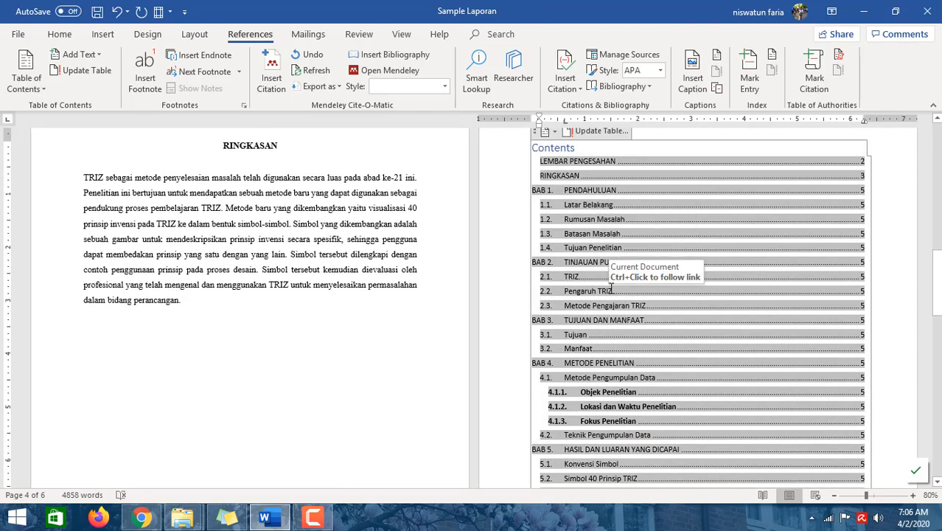
{"action": "scroll", "coordinate": [600, 243], "scroll_direction": "down", "scroll_amount": 1}
{"action": "scroll", "coordinate": [611, 286], "scroll_direction": "up", "scroll_amount": 3}
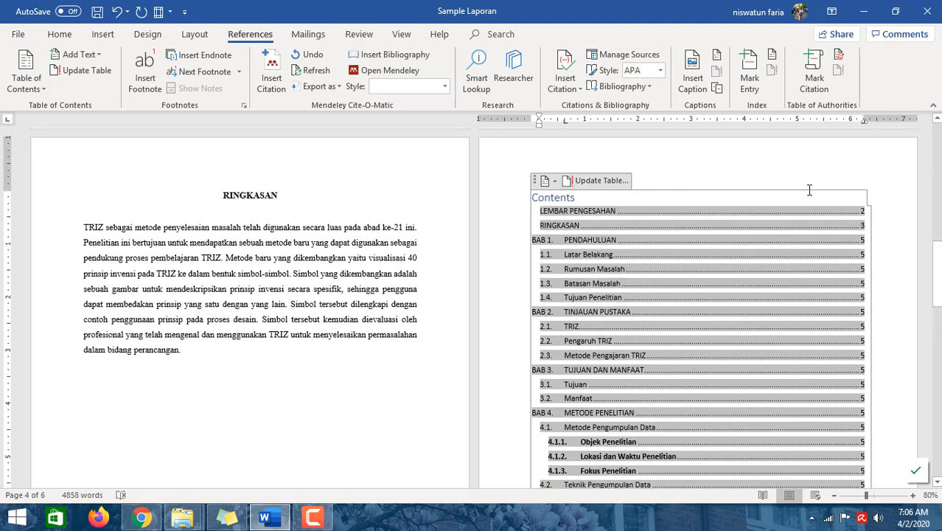
- Select and delete the entire inserted Contents table
{"action": "left_click_drag", "start_coordinate": [572, 202], "coordinate": [730, 398]}
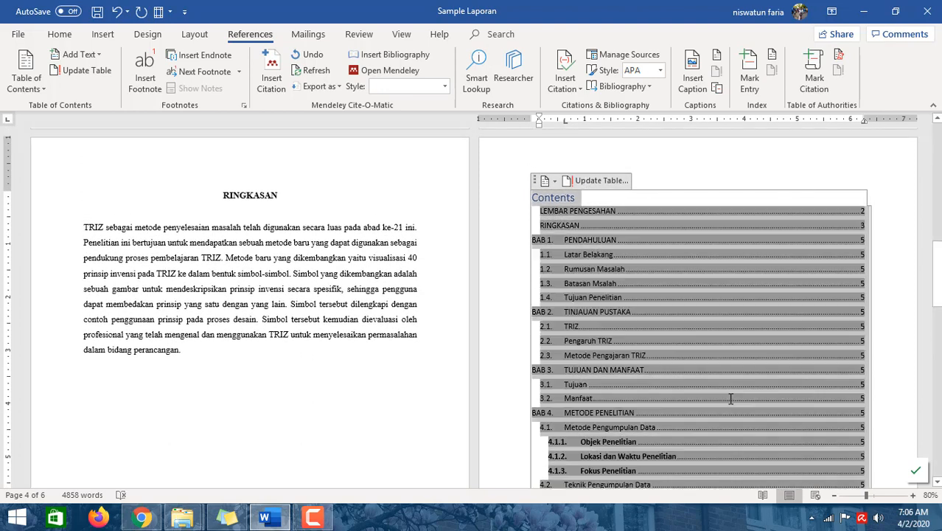
{"action": "scroll", "coordinate": [759, 361], "scroll_direction": "down", "scroll_amount": 10}
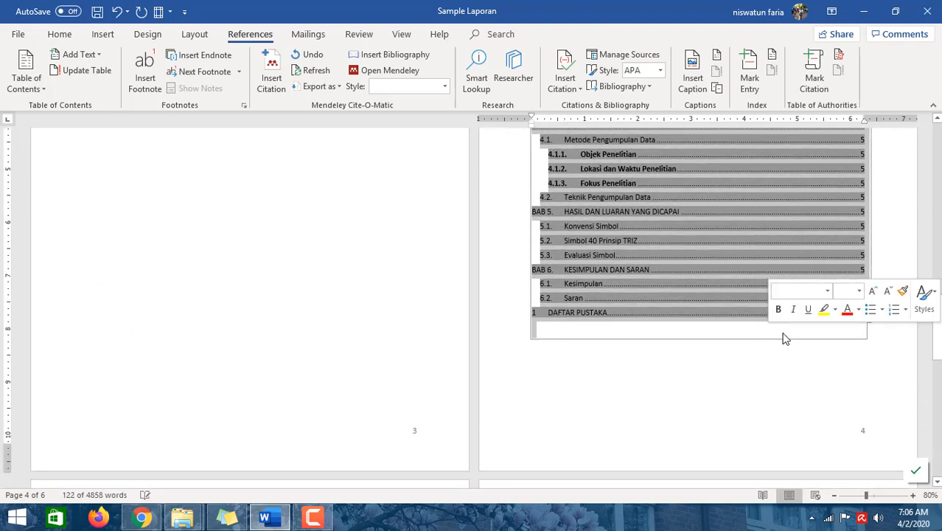
{"action": "key", "text": "Delete"}
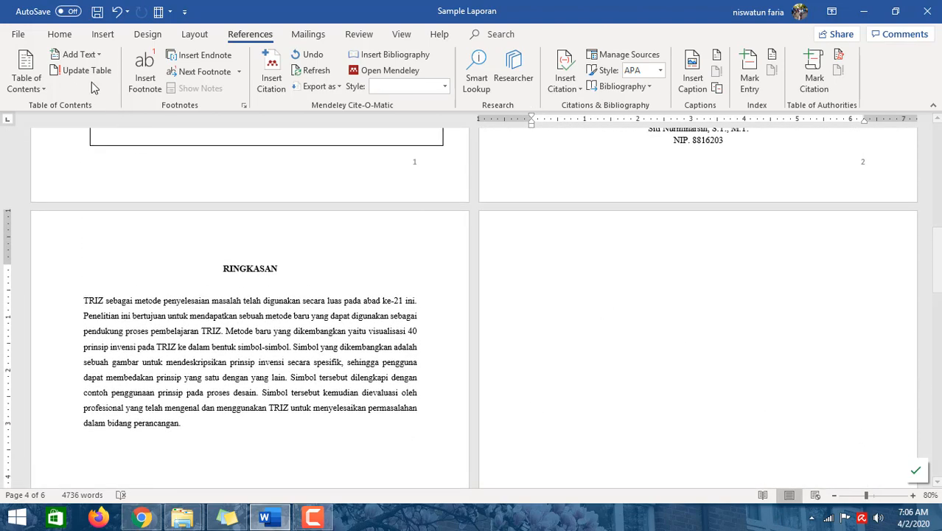
- Insert an Automatic Table 1 table of contents at the cursor and review its entries
{"action": "left_click", "coordinate": [44, 89]}
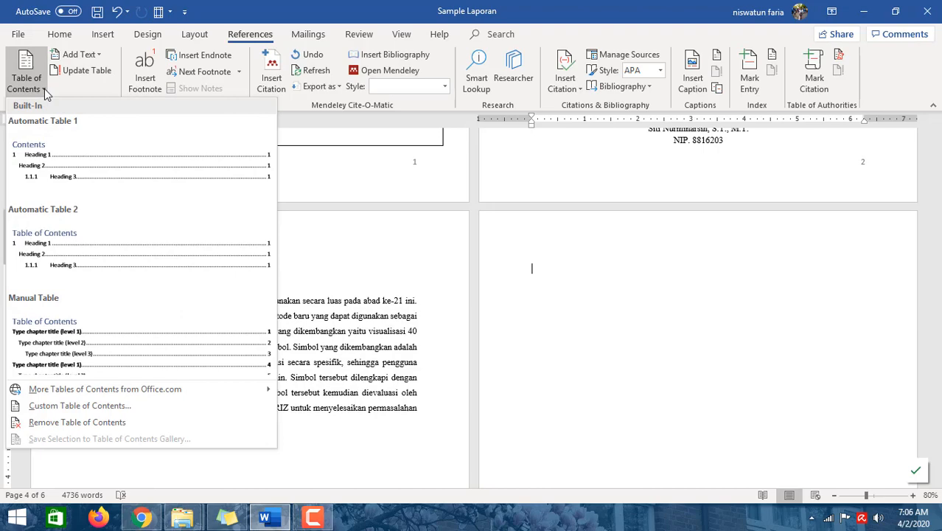
{"action": "left_click", "coordinate": [59, 169]}
{"action": "scroll", "coordinate": [530, 156], "scroll_direction": "down", "scroll_amount": 5}
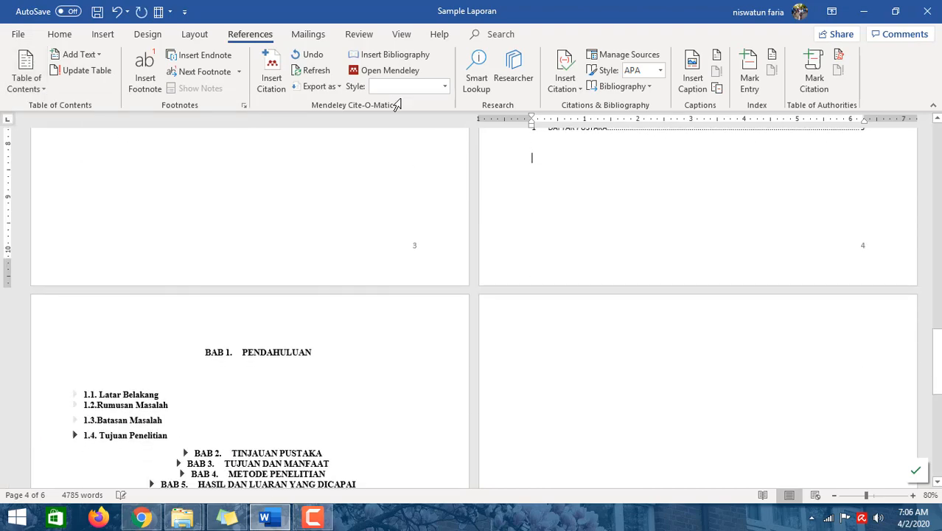
{"action": "scroll", "coordinate": [634, 191], "scroll_direction": "up", "scroll_amount": 6}
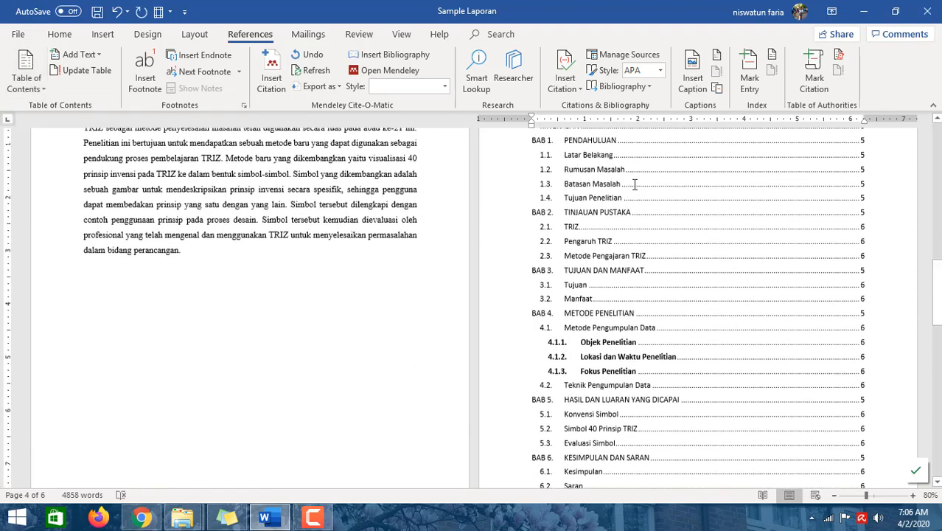
{"action": "scroll", "coordinate": [631, 242], "scroll_direction": "up", "scroll_amount": 1}
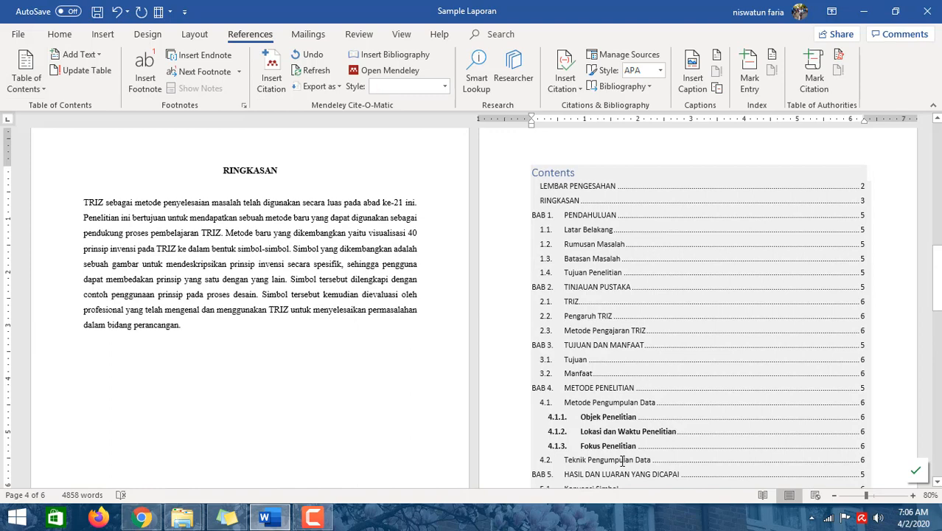
- Review the inserted table of contents and the collapsed chapter headings in the document body
{"action": "left_click", "coordinate": [629, 277]}
{"action": "scroll", "coordinate": [575, 243], "scroll_direction": "up", "scroll_amount": 2}
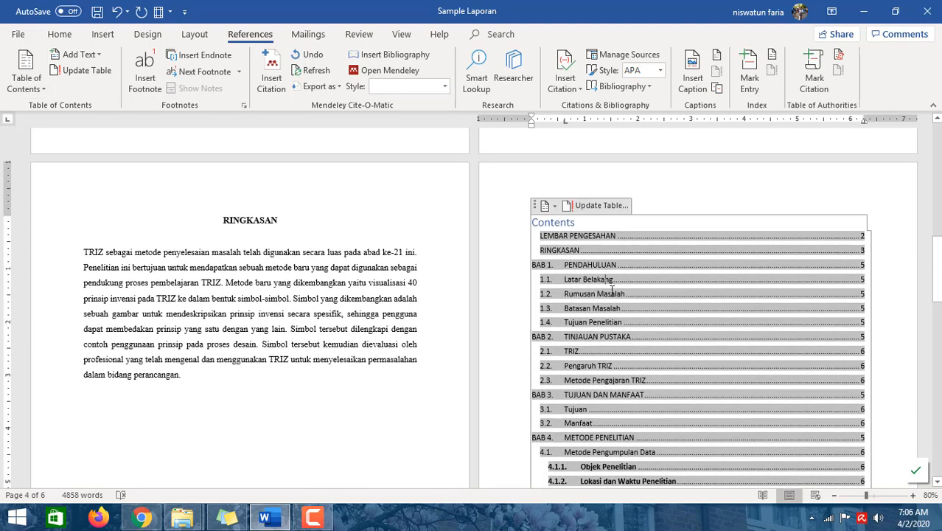
{"action": "left_click", "coordinate": [611, 294]}
{"action": "scroll", "coordinate": [611, 308], "scroll_direction": "down", "scroll_amount": 2}
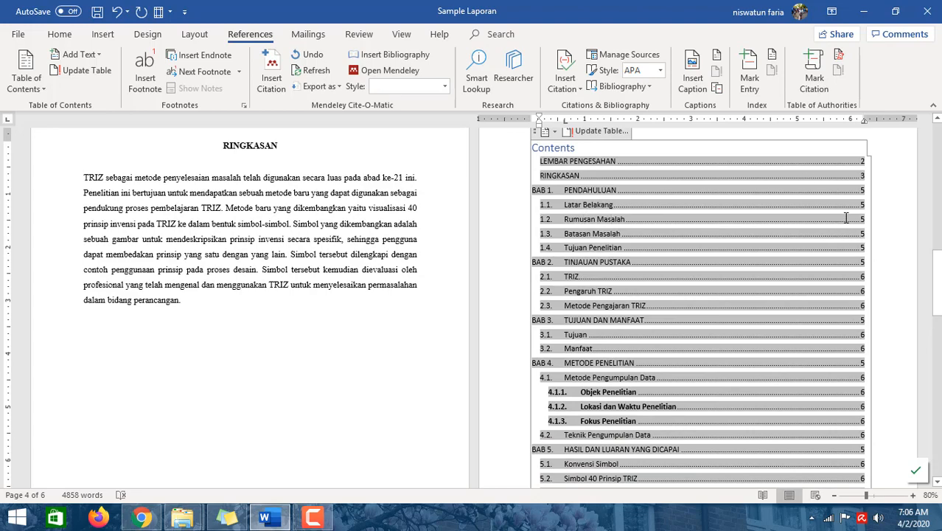
{"action": "scroll", "coordinate": [691, 304], "scroll_direction": "down", "scroll_amount": 5}
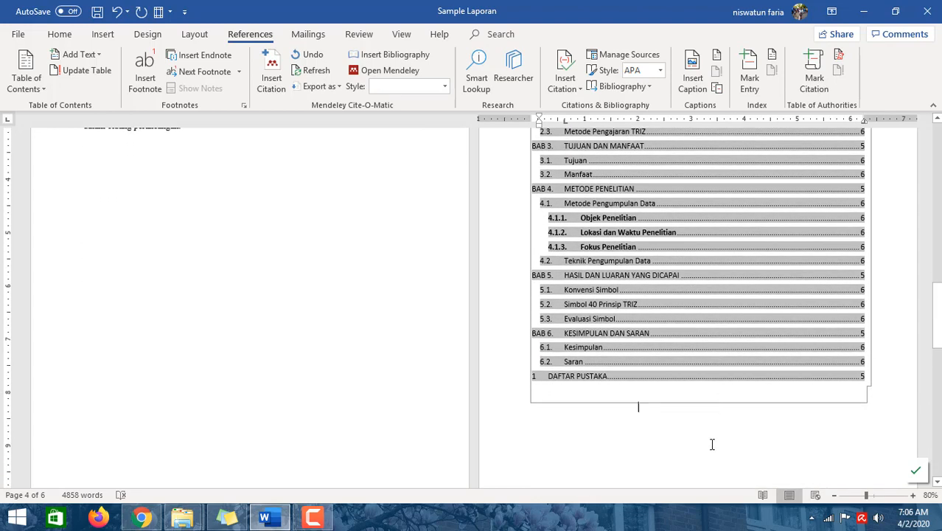
{"action": "scroll", "coordinate": [704, 435], "scroll_direction": "down", "scroll_amount": 14}
{"action": "scroll", "coordinate": [702, 426], "scroll_direction": "up", "scroll_amount": 15}
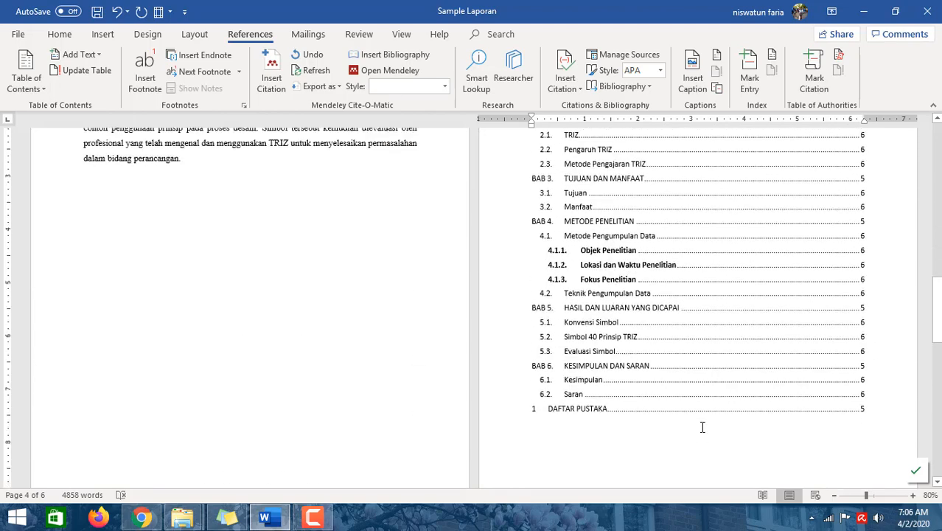
{"action": "scroll", "coordinate": [759, 238], "scroll_direction": "up", "scroll_amount": 5}
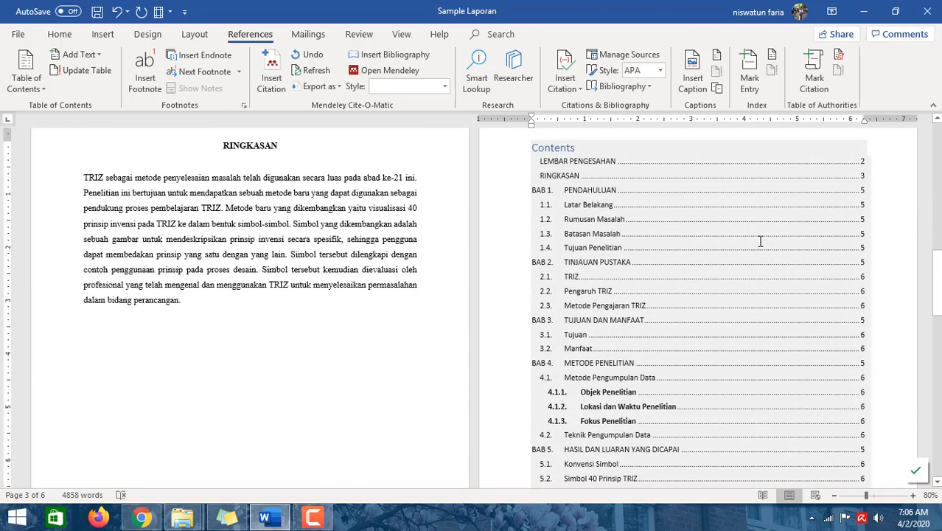
{"action": "scroll", "coordinate": [760, 241], "scroll_direction": "down", "scroll_amount": 4}
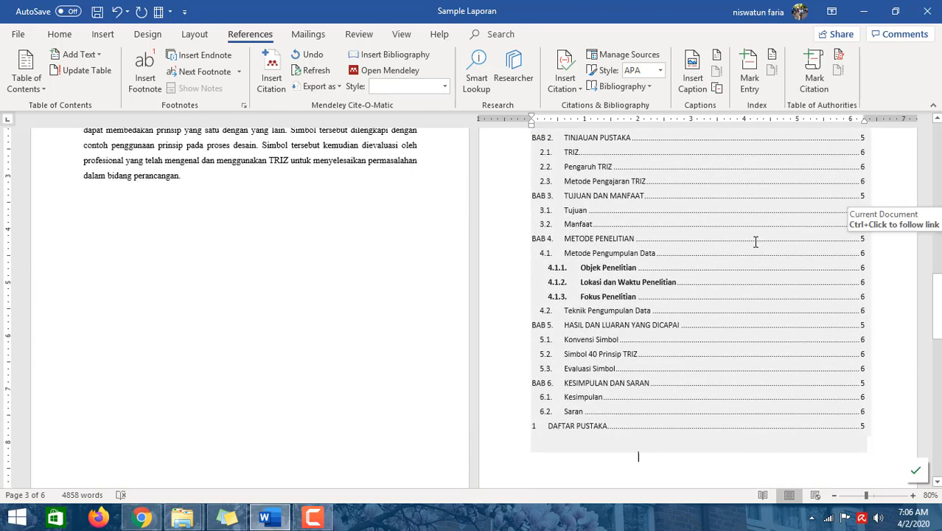
{"action": "scroll", "coordinate": [756, 243], "scroll_direction": "down", "scroll_amount": 3}
{"action": "left_click", "coordinate": [865, 273]}
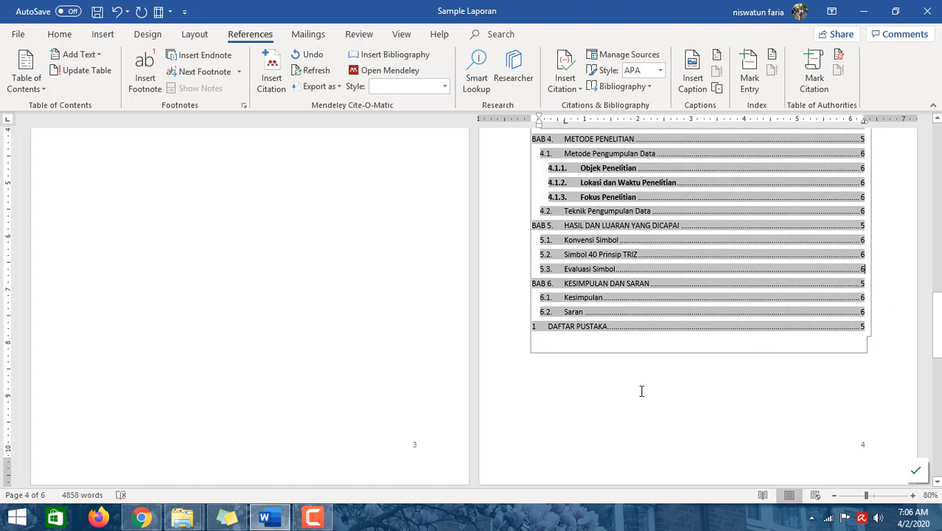
{"action": "scroll", "coordinate": [541, 396], "scroll_direction": "down", "scroll_amount": 10}
{"action": "left_click", "coordinate": [294, 372]}
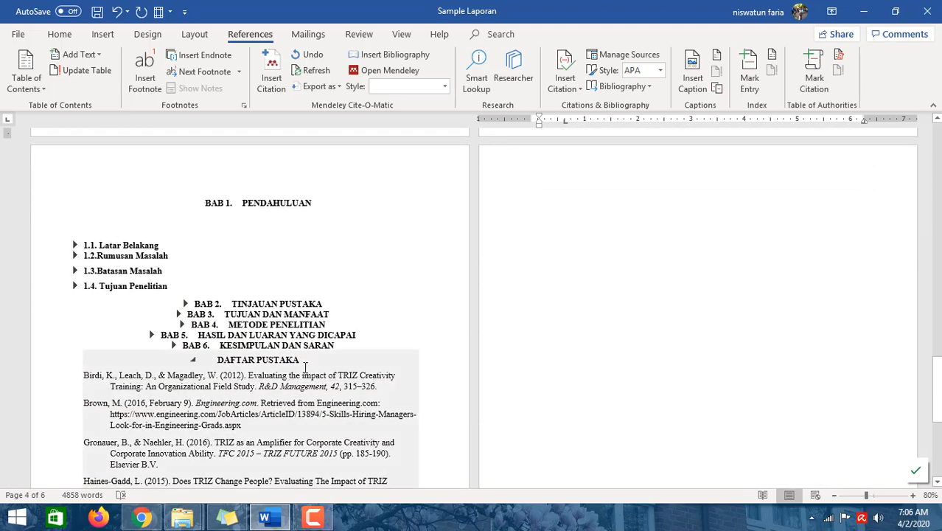
{"action": "scroll", "coordinate": [306, 363], "scroll_direction": "down", "scroll_amount": 4}
{"action": "scroll", "coordinate": [795, 234], "scroll_direction": "up", "scroll_amount": 10}
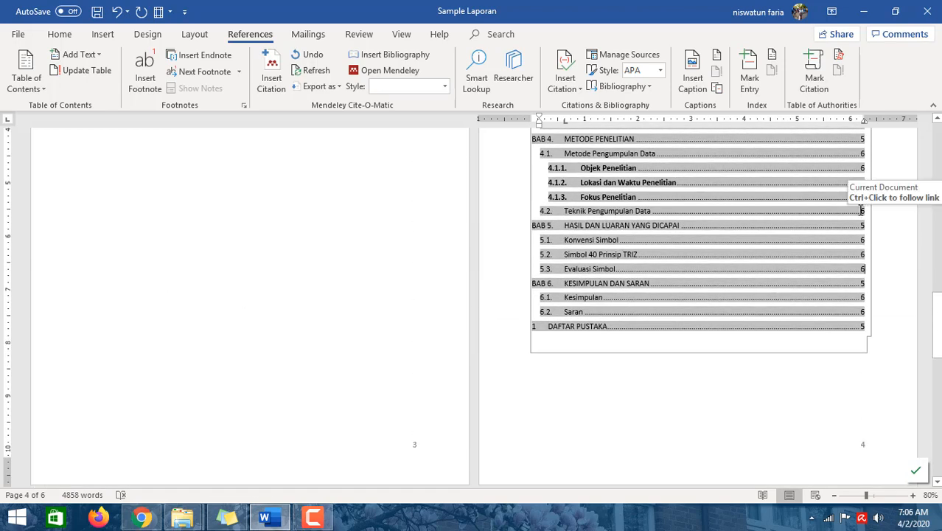
{"action": "scroll", "coordinate": [857, 212], "scroll_direction": "down", "scroll_amount": 3}
{"action": "scroll", "coordinate": [861, 214], "scroll_direction": "down", "scroll_amount": 14}
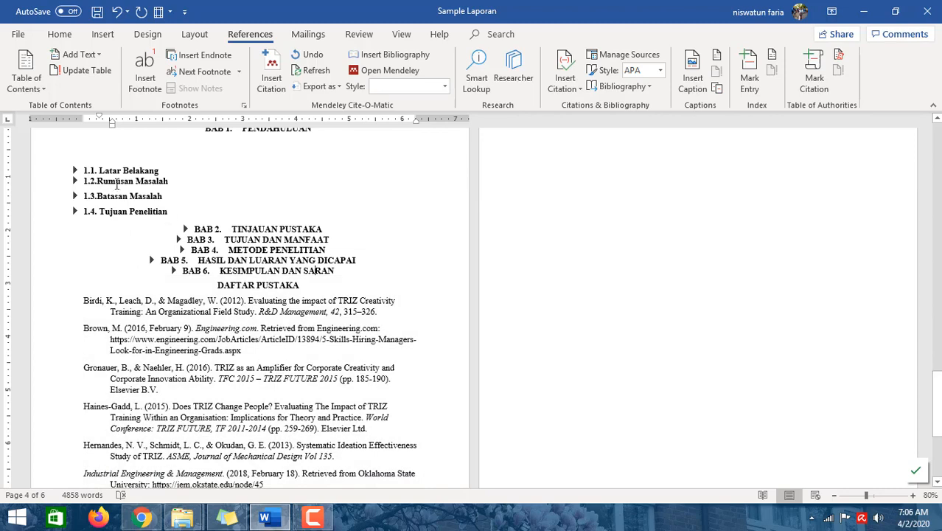
{"action": "scroll", "coordinate": [679, 219], "scroll_direction": "up", "scroll_amount": 15}
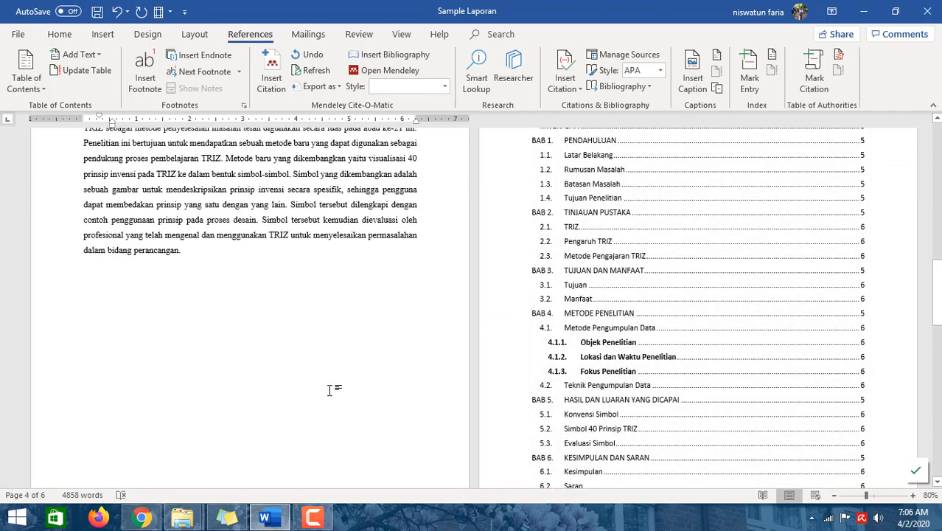
{"action": "scroll", "coordinate": [329, 386], "scroll_direction": "down", "scroll_amount": 4}
{"action": "scroll", "coordinate": [329, 386], "scroll_direction": "down", "scroll_amount": 10}
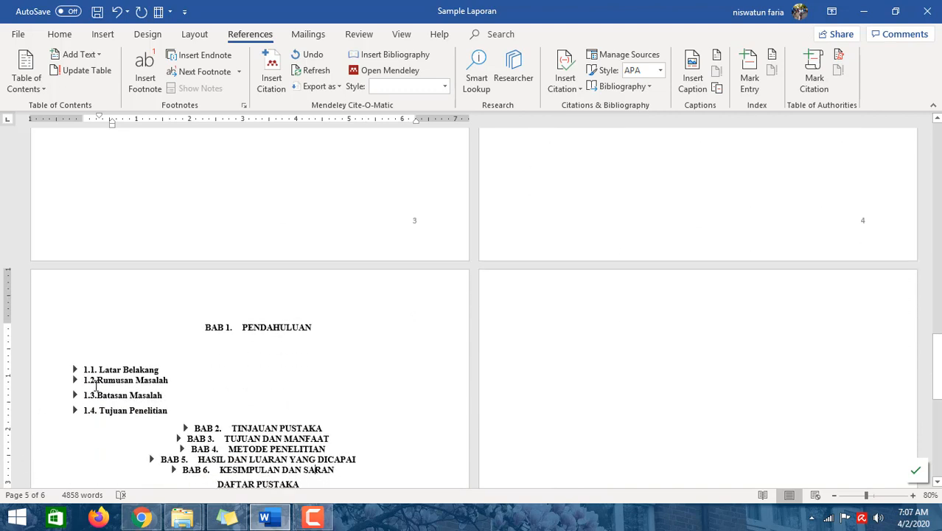
{"action": "scroll", "coordinate": [640, 254], "scroll_direction": "up", "scroll_amount": 12}
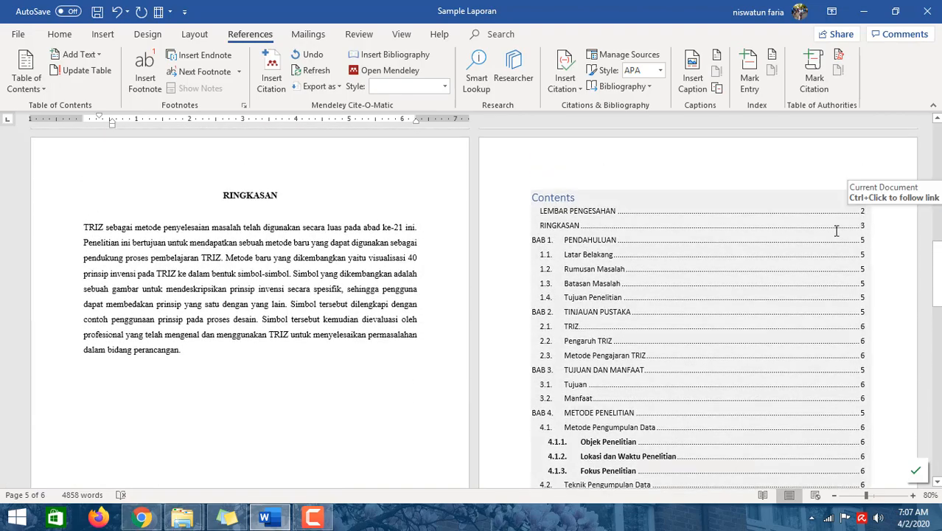
{"action": "scroll", "coordinate": [72, 461], "scroll_direction": "down", "scroll_amount": 12}
{"action": "scroll", "coordinate": [60, 433], "scroll_direction": "down", "scroll_amount": 3}
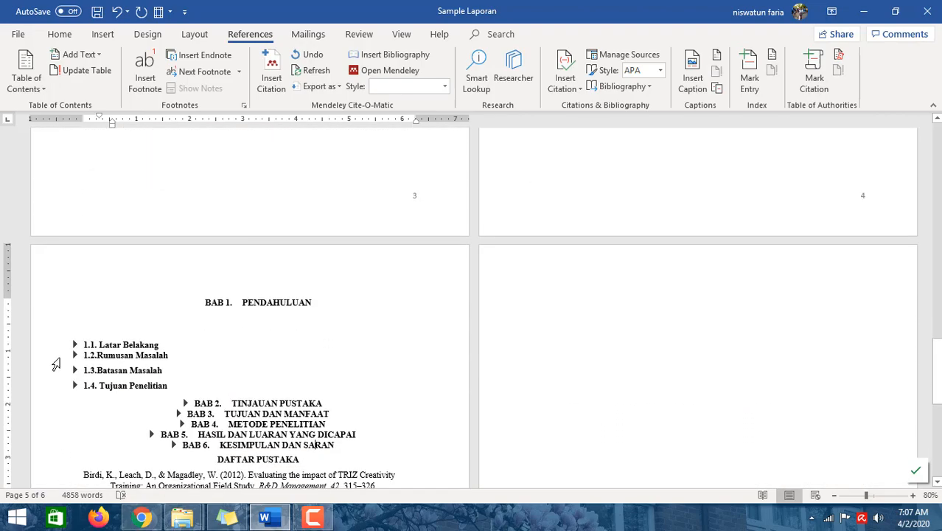
- Expand the collapsed 1.1 Latar Belakang heading under BAB 1
{"action": "left_click", "coordinate": [73, 345]}
{"action": "left_click", "coordinate": [527, 327]}
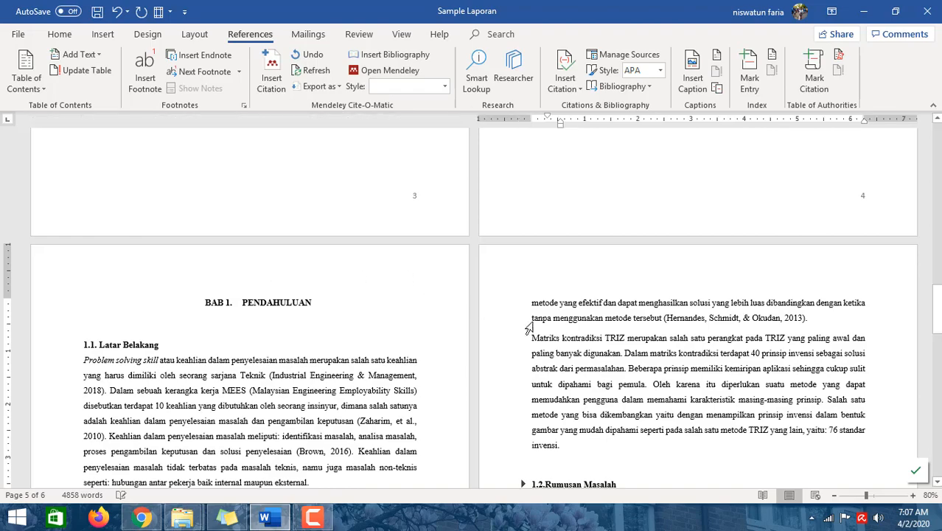
{"action": "scroll", "coordinate": [643, 322], "scroll_direction": "up", "scroll_amount": 8}
{"action": "scroll", "coordinate": [642, 322], "scroll_direction": "up", "scroll_amount": 3}
{"action": "left_click", "coordinate": [642, 322]}
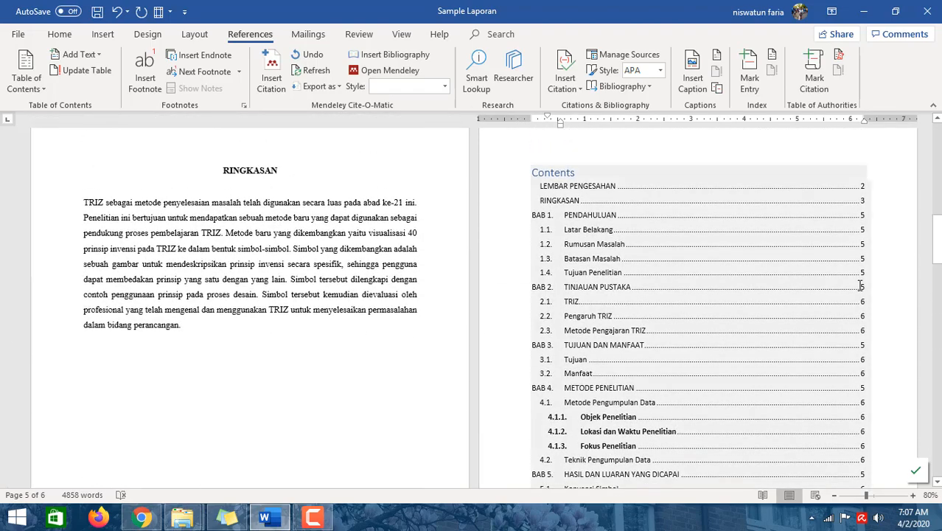
{"action": "scroll", "coordinate": [823, 358], "scroll_direction": "down", "scroll_amount": 6}
{"action": "scroll", "coordinate": [823, 358], "scroll_direction": "down", "scroll_amount": 8}
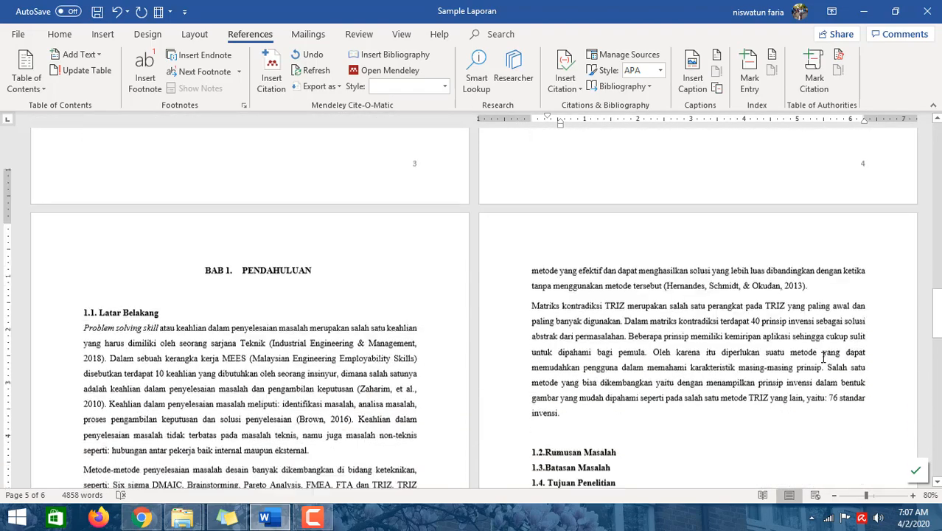
{"action": "scroll", "coordinate": [806, 348], "scroll_direction": "down", "scroll_amount": 4}
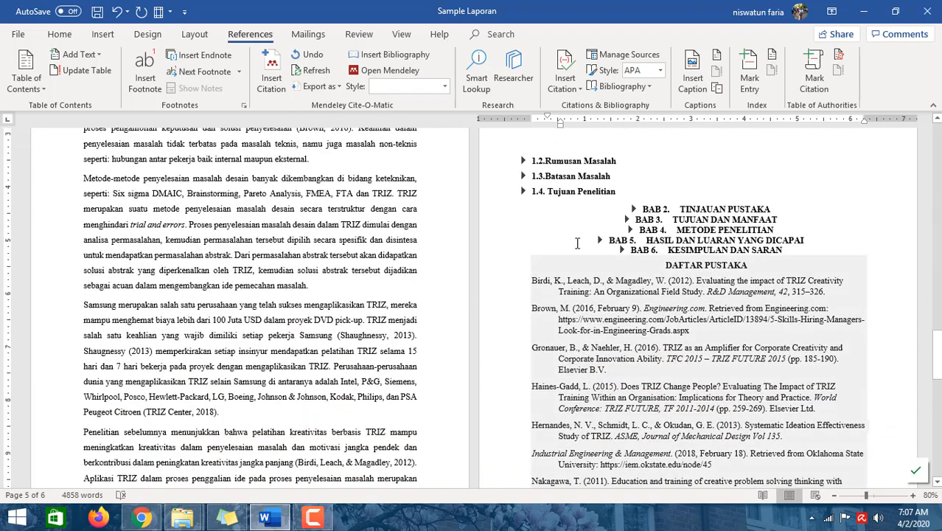
- Expand the collapsed 1.2 Rumusan Masalah, 1.3 Batasan Masalah and 1.4 Tujuan Penelitian headings
{"action": "left_click", "coordinate": [515, 164]}
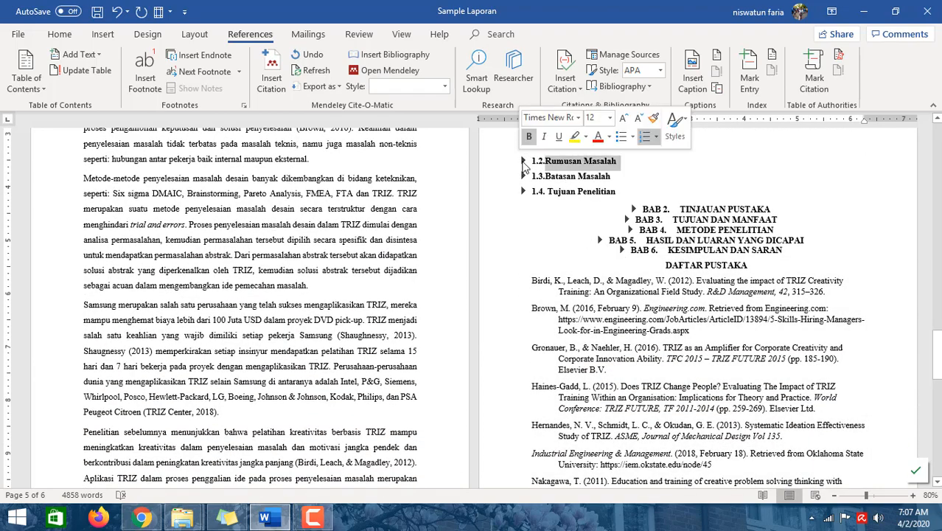
{"action": "left_click", "coordinate": [523, 161]}
{"action": "scroll", "coordinate": [539, 328], "scroll_direction": "down", "scroll_amount": 2}
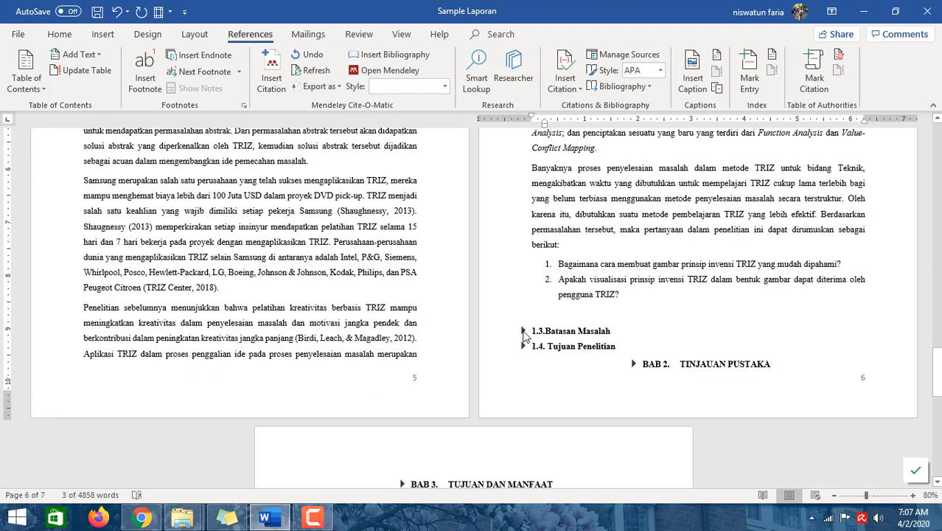
{"action": "left_click", "coordinate": [523, 332]}
{"action": "scroll", "coordinate": [507, 368], "scroll_direction": "down", "scroll_amount": 2}
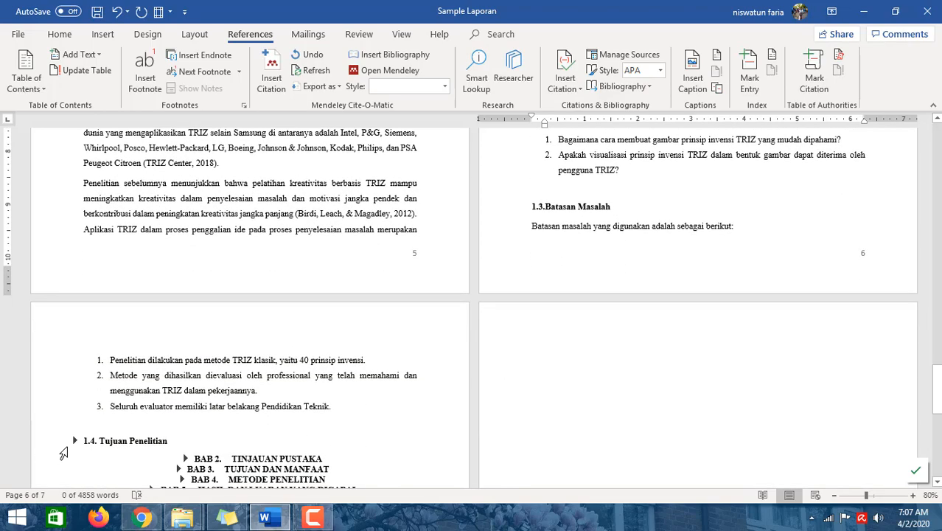
{"action": "left_click", "coordinate": [75, 441]}
{"action": "scroll", "coordinate": [693, 276], "scroll_direction": "up", "scroll_amount": 15}
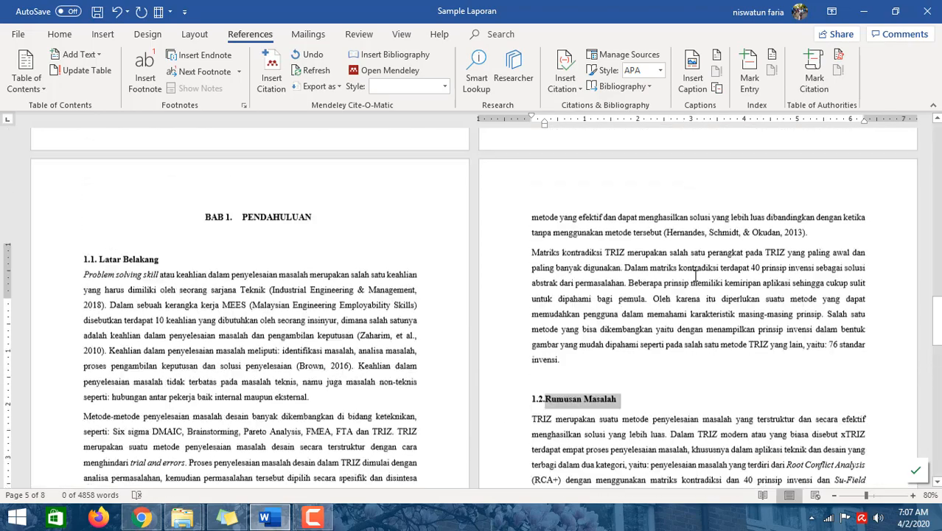
{"action": "scroll", "coordinate": [695, 275], "scroll_direction": "up", "scroll_amount": 2}
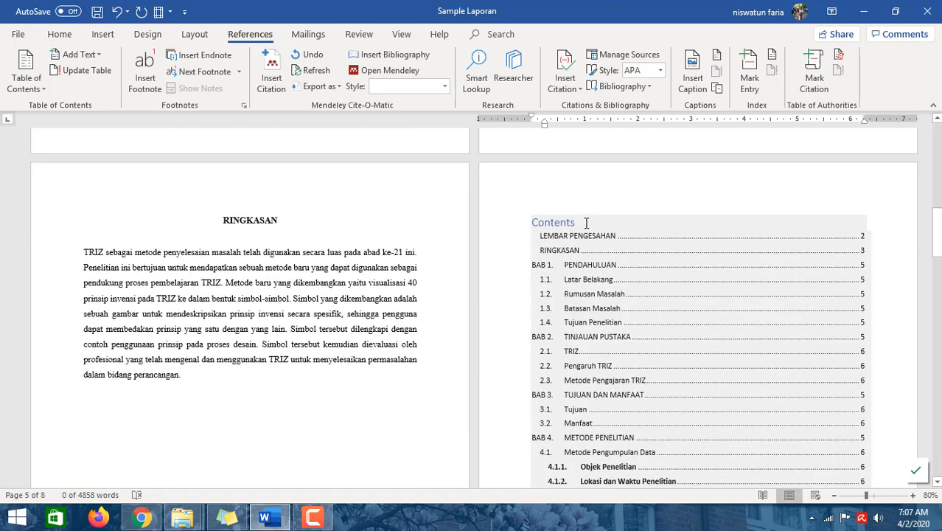
- Update the entire table of contents rather than only its page numbers
{"action": "left_click", "coordinate": [583, 222]}
{"action": "left_click", "coordinate": [581, 206]}
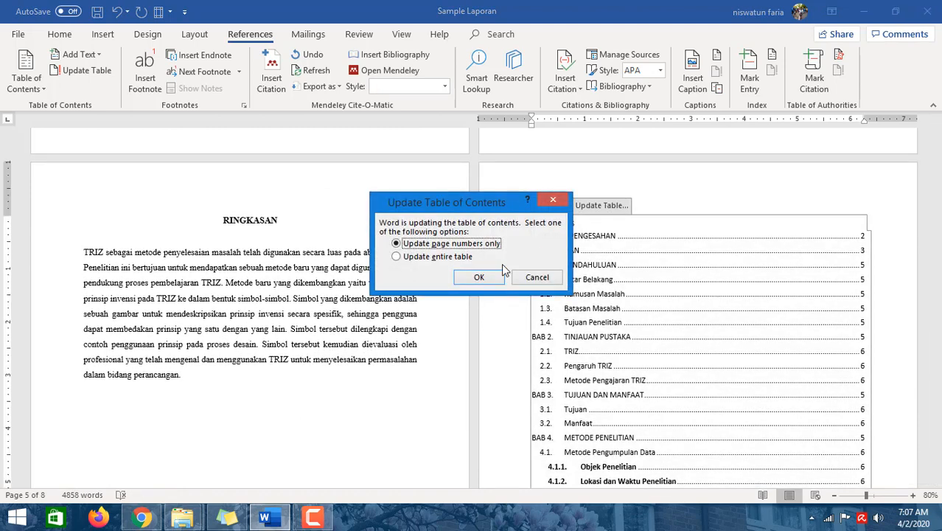
{"action": "left_click", "coordinate": [412, 262]}
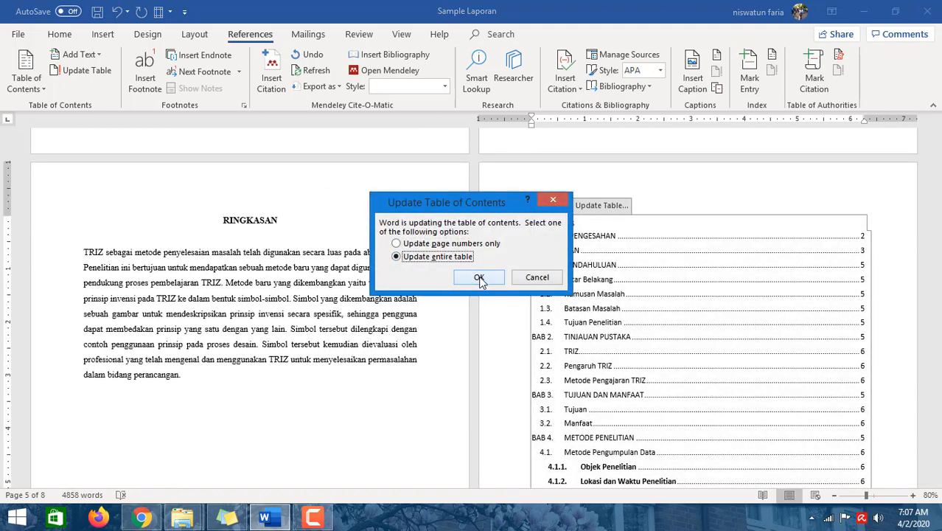
{"action": "left_click", "coordinate": [481, 277]}
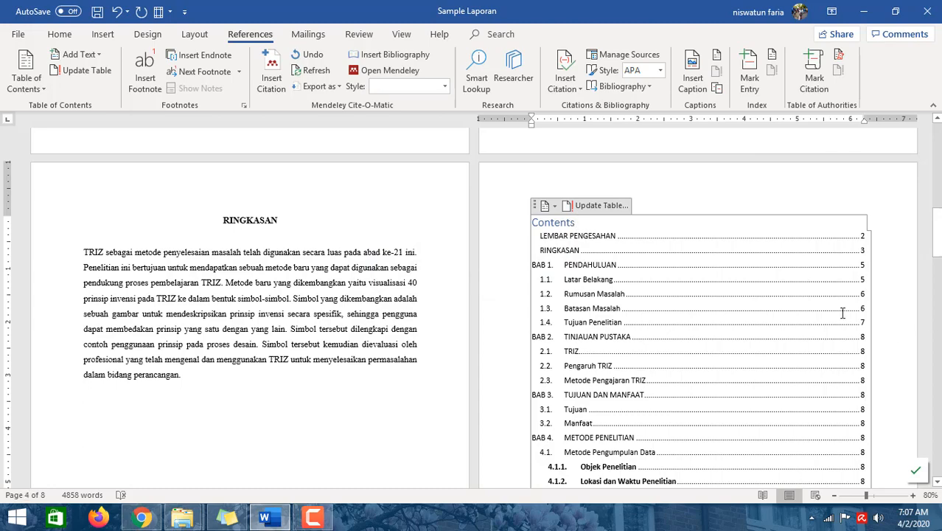
{"action": "scroll", "coordinate": [857, 370], "scroll_direction": "down", "scroll_amount": 6}
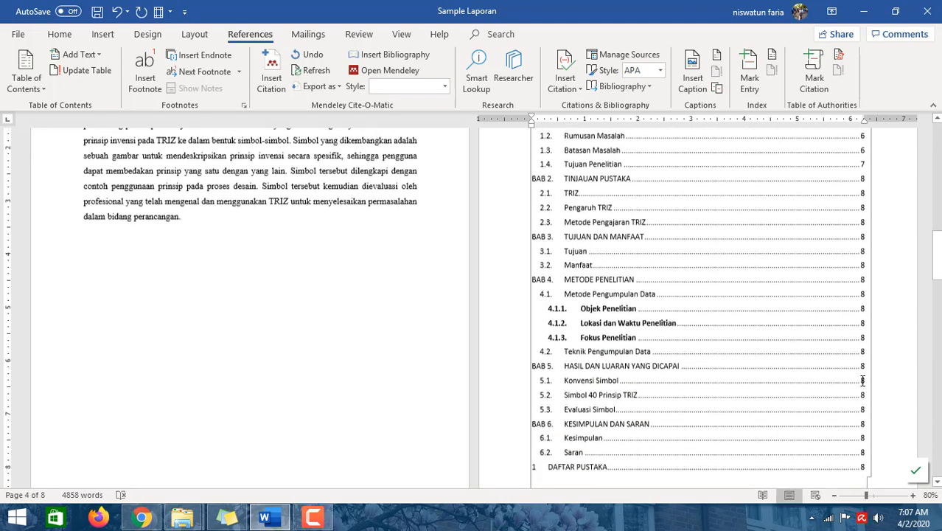
{"action": "scroll", "coordinate": [718, 339], "scroll_direction": "up", "scroll_amount": 6}
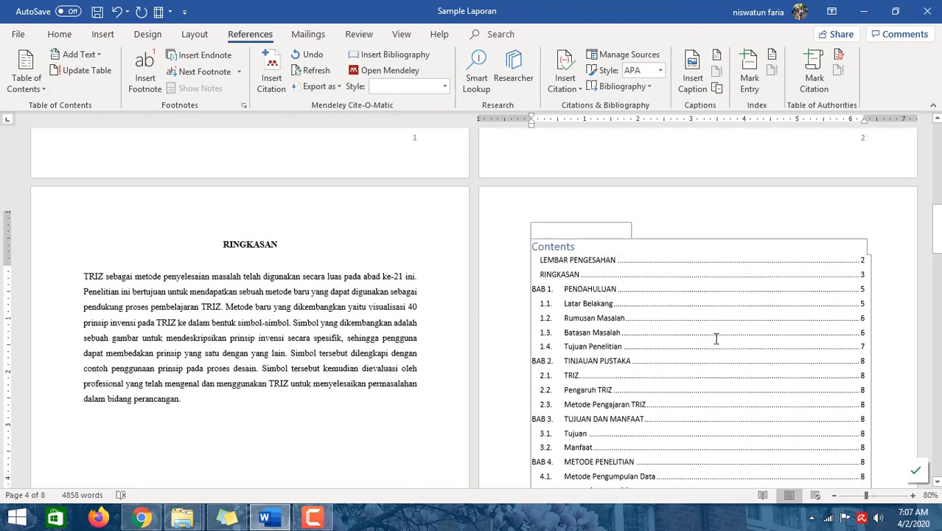
- Rename the table of contents heading from Contents to Daftar Isi
{"action": "double_click", "coordinate": [577, 271]}
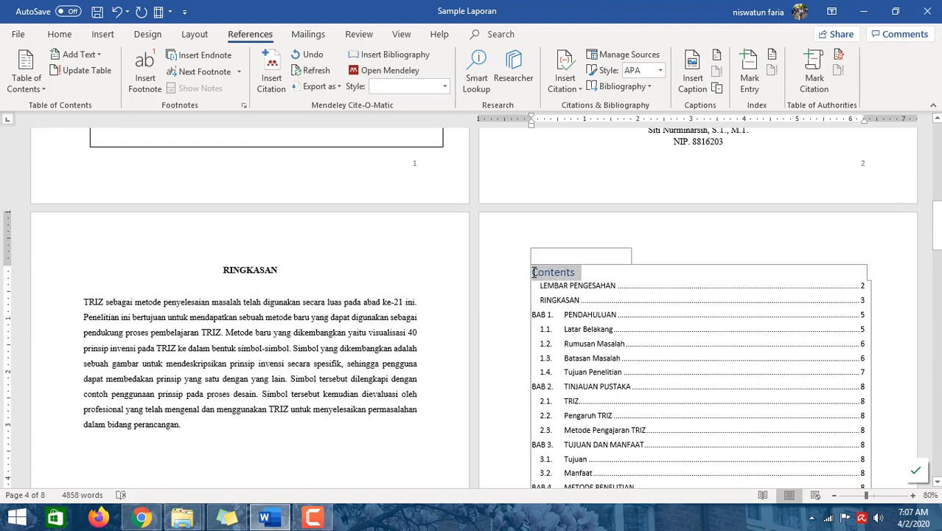
{"action": "type", "text": "Da"}
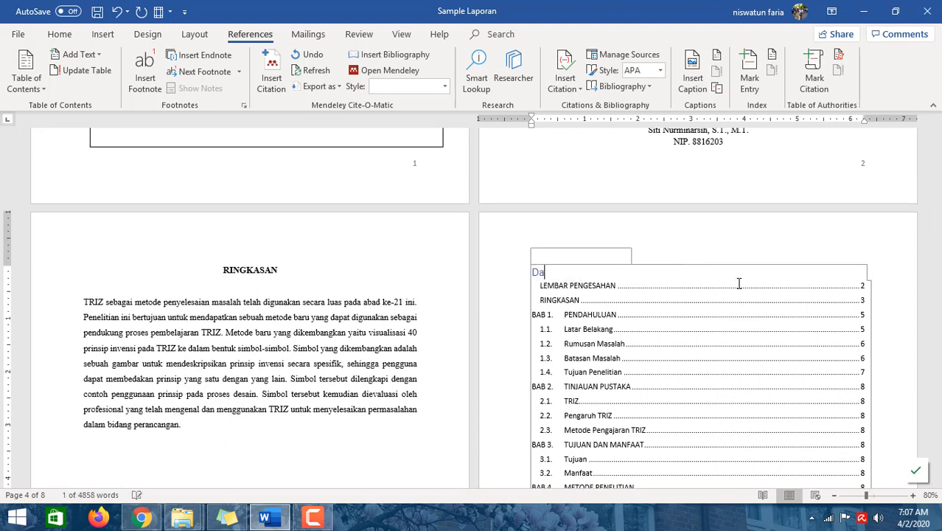
{"action": "type", "text": "ftar Isi"}
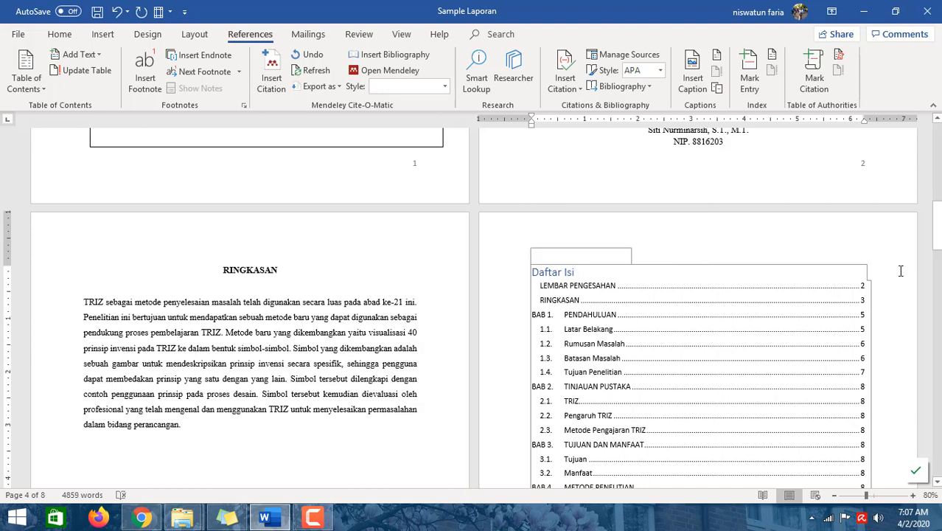
{"action": "scroll", "coordinate": [889, 277], "scroll_direction": "down", "scroll_amount": 3}
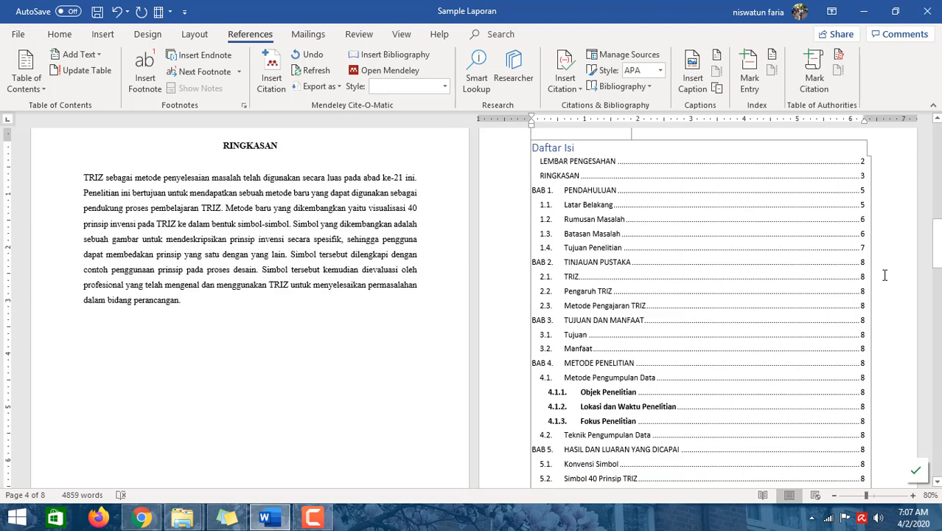
{"action": "left_click", "coordinate": [621, 214]}
{"action": "scroll", "coordinate": [621, 213], "scroll_direction": "up", "scroll_amount": 1}
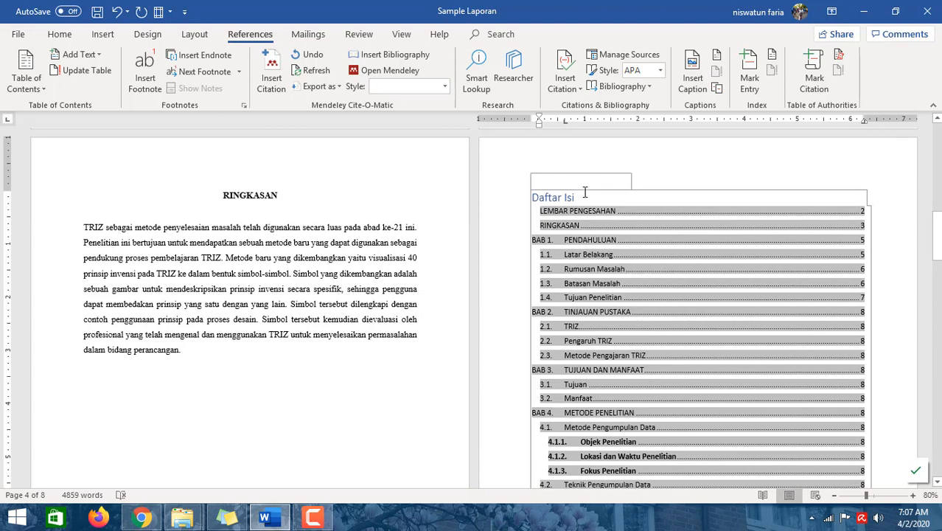
{"action": "left_click", "coordinate": [587, 187]}
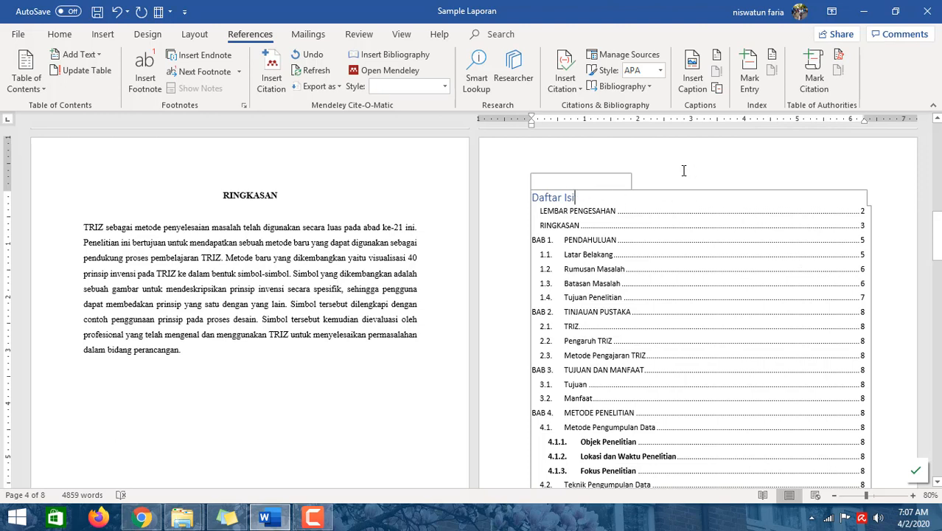
{"action": "left_click", "coordinate": [795, 289]}
{"action": "scroll", "coordinate": [804, 411], "scroll_direction": "down", "scroll_amount": 4}
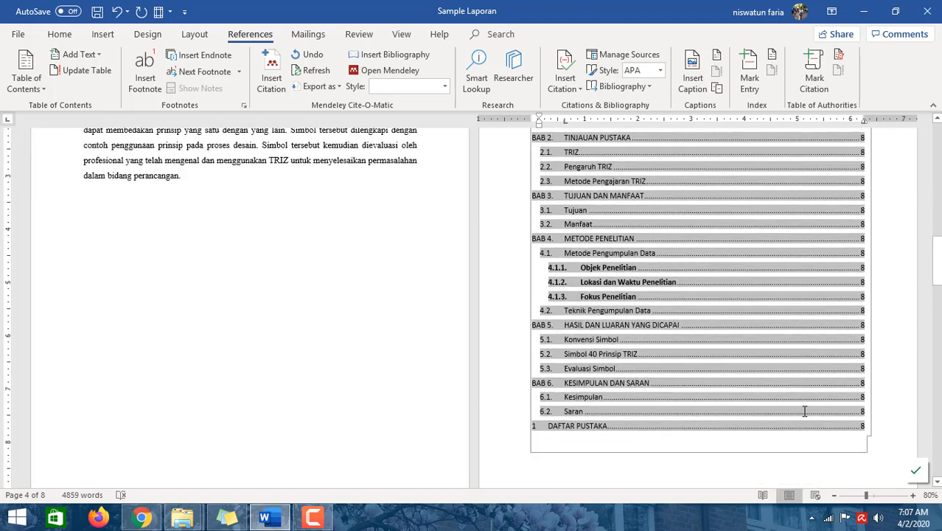
- Update the whole table of contents again, rebuilding its entries rather than just the page numbers
{"action": "left_click", "coordinate": [896, 436]}
{"action": "scroll", "coordinate": [888, 442], "scroll_direction": "down", "scroll_amount": 6}
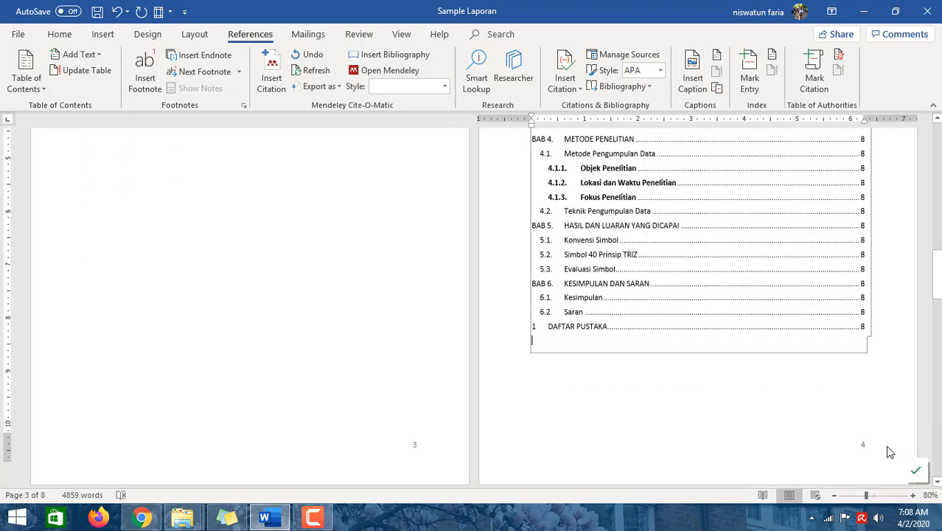
{"action": "scroll", "coordinate": [824, 322], "scroll_direction": "up", "scroll_amount": 12}
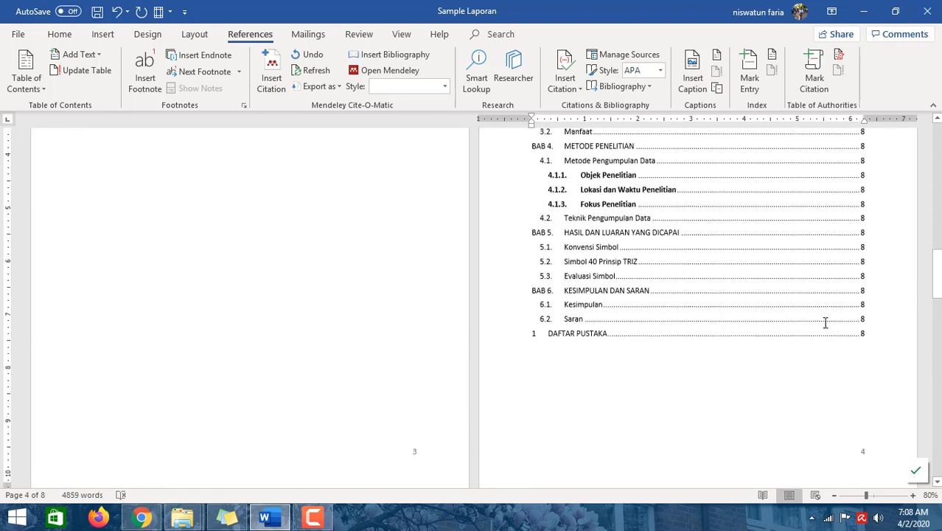
{"action": "left_click", "coordinate": [567, 265]}
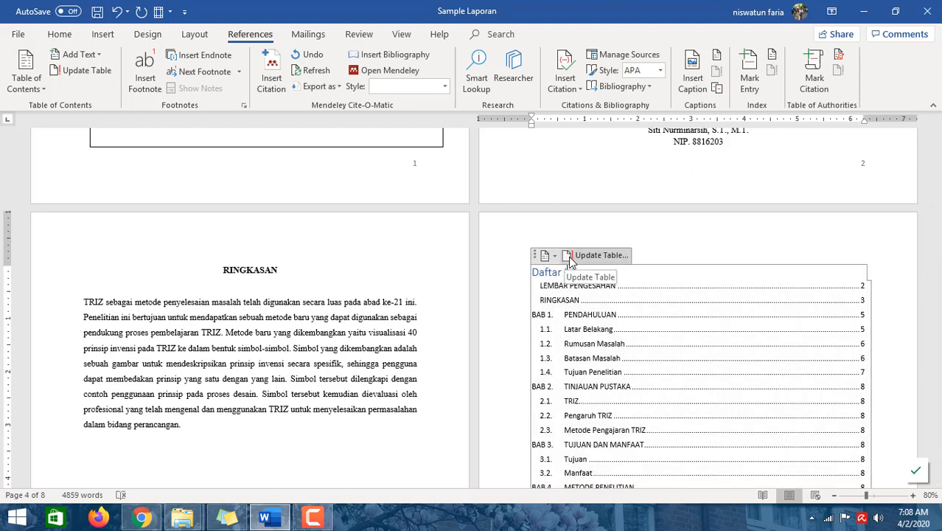
{"action": "left_click", "coordinate": [569, 260]}
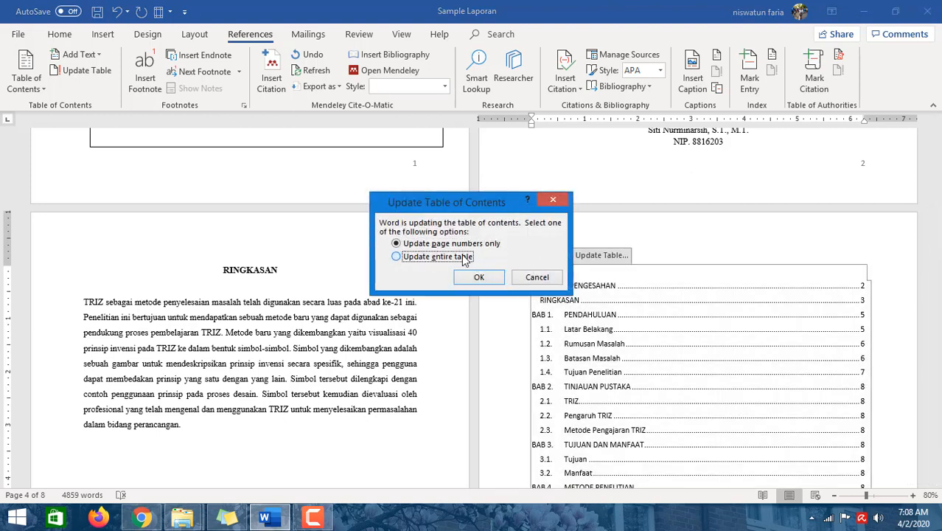
{"action": "left_click", "coordinate": [464, 258]}
{"action": "left_click", "coordinate": [479, 276]}
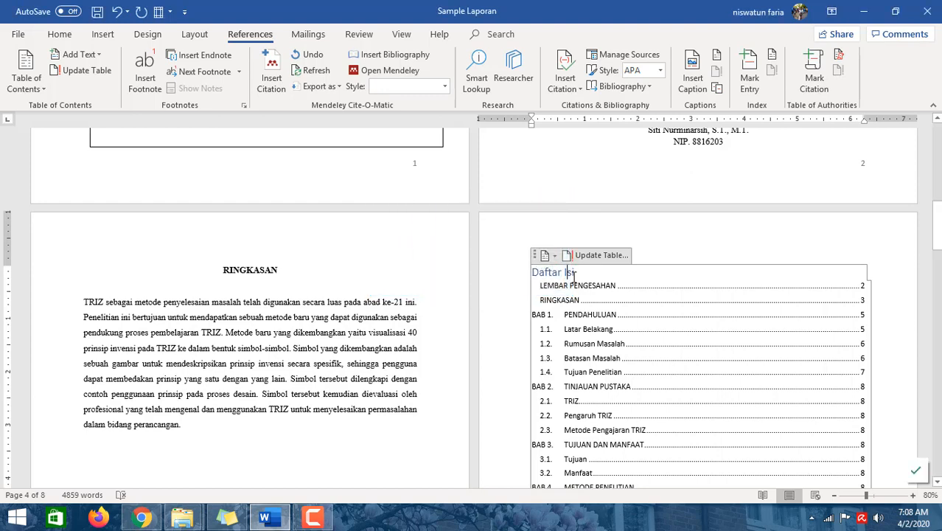
- Select the entire Daftar Isi table of contents and set its font to Times New Roman
{"action": "scroll", "coordinate": [582, 306], "scroll_direction": "down", "scroll_amount": 7}
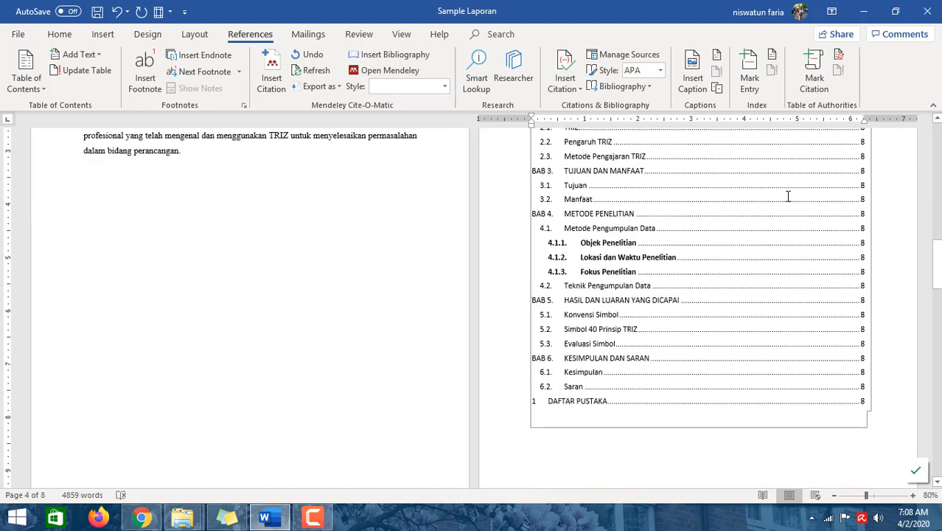
{"action": "scroll", "coordinate": [863, 260], "scroll_direction": "down", "scroll_amount": 1}
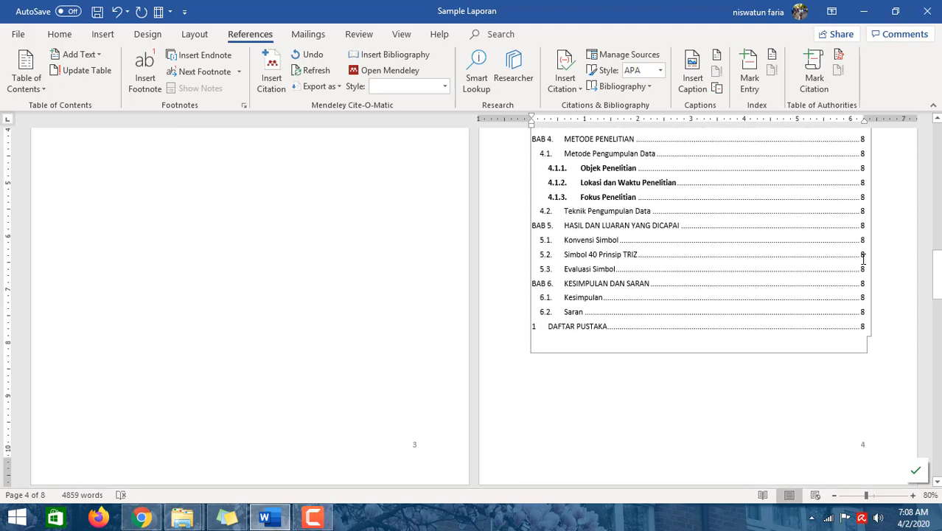
{"action": "scroll", "coordinate": [862, 262], "scroll_direction": "up", "scroll_amount": 5}
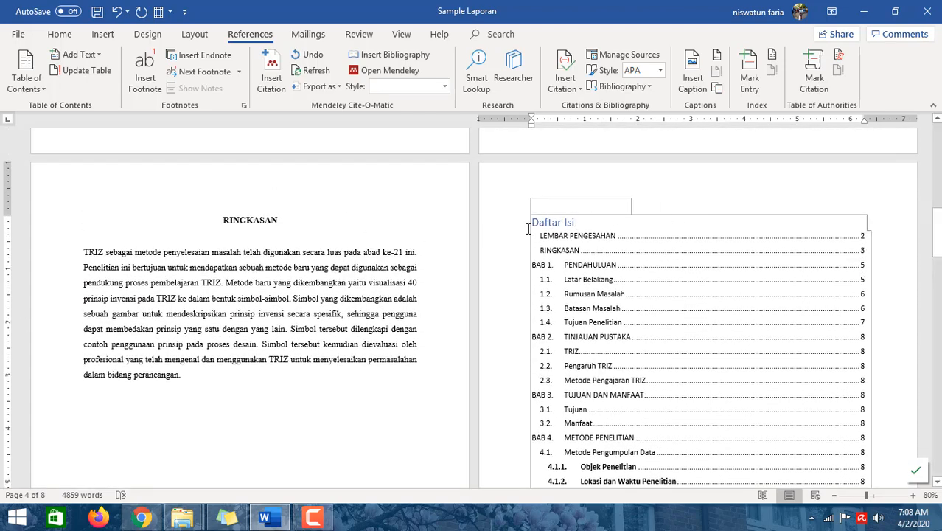
{"action": "left_click_drag", "start_coordinate": [534, 223], "coordinate": [649, 421]}
{"action": "scroll", "coordinate": [641, 402], "scroll_direction": "down", "scroll_amount": 3}
{"action": "scroll", "coordinate": [351, 359], "scroll_direction": "down", "scroll_amount": 3}
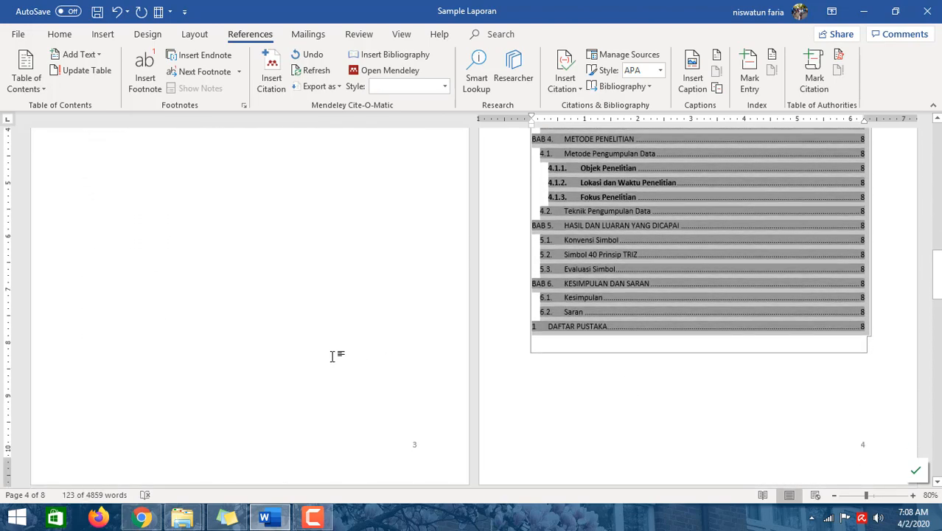
{"action": "scroll", "coordinate": [333, 354], "scroll_direction": "up", "scroll_amount": 5}
{"action": "left_click", "coordinate": [62, 34]}
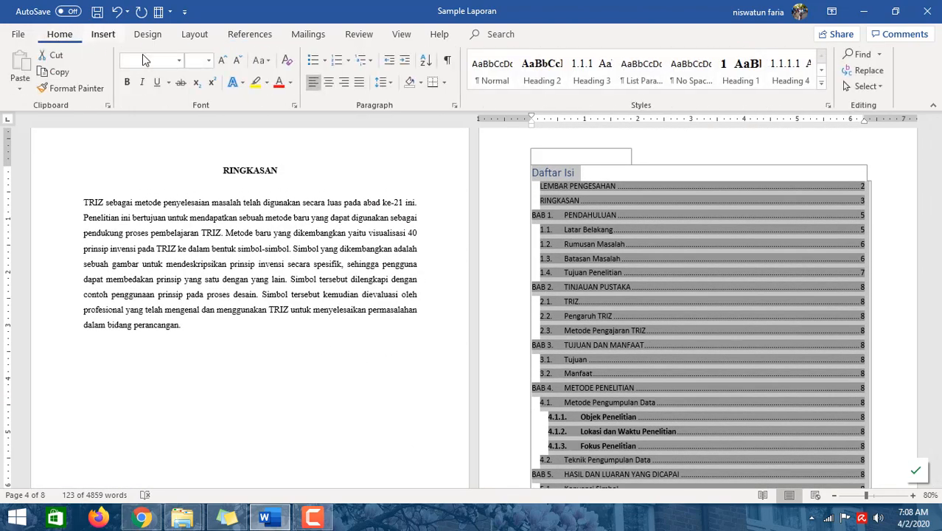
{"action": "left_click", "coordinate": [178, 60]}
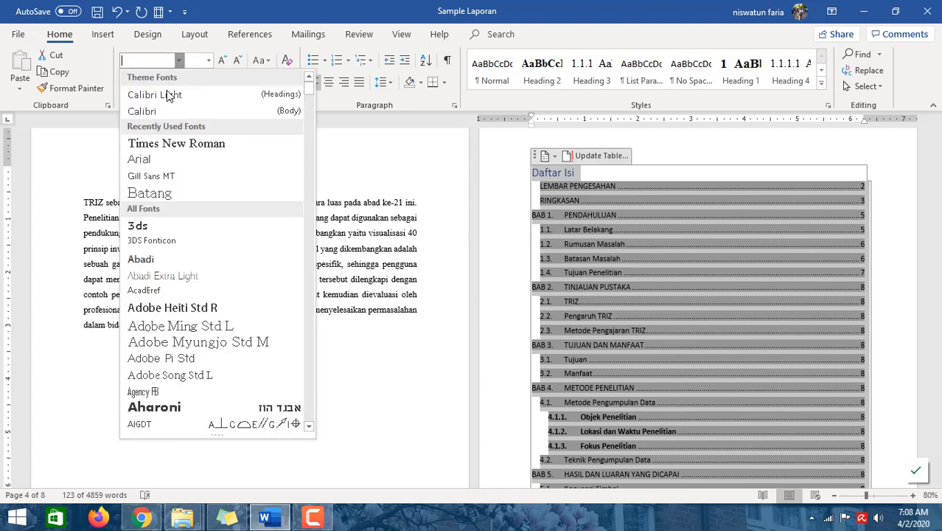
{"action": "key", "text": "Escape"}
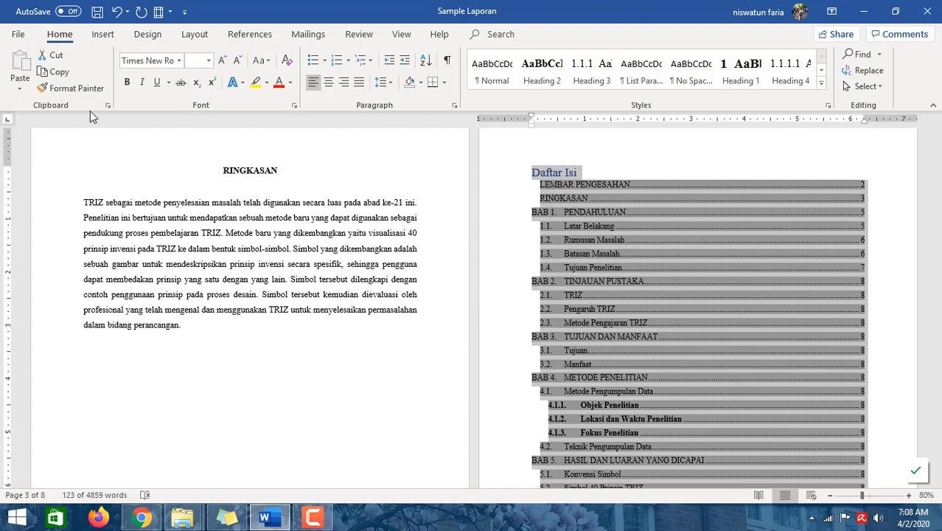
- Collapse the 1.1 Latar Belakang, 1.2 Rumusan Masalah, 1.3 Batasan Masalah and 1.4 Tujuan Penelitian headings under BAB 1
{"action": "left_click", "coordinate": [776, 254]}
{"action": "scroll", "coordinate": [323, 338], "scroll_direction": "down", "scroll_amount": 3}
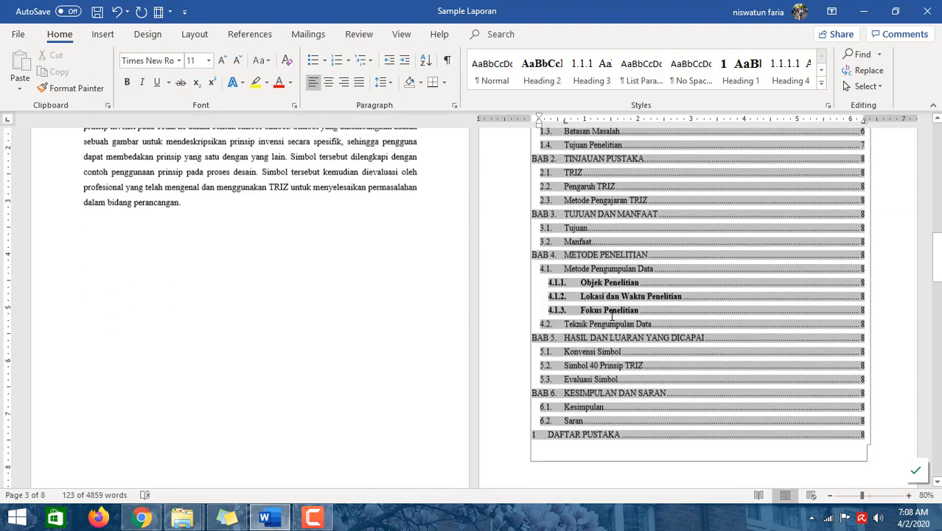
{"action": "scroll", "coordinate": [438, 307], "scroll_direction": "up", "scroll_amount": 8}
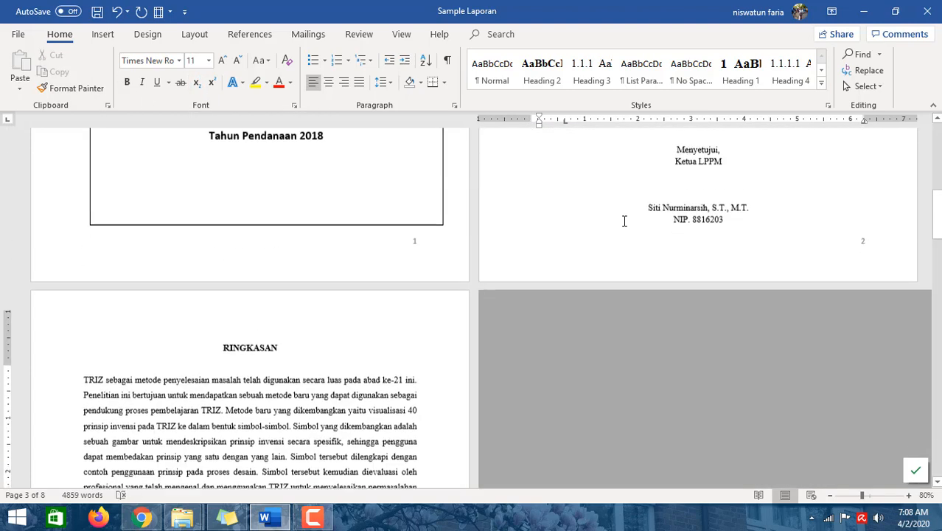
{"action": "scroll", "coordinate": [801, 309], "scroll_direction": "down", "scroll_amount": 4}
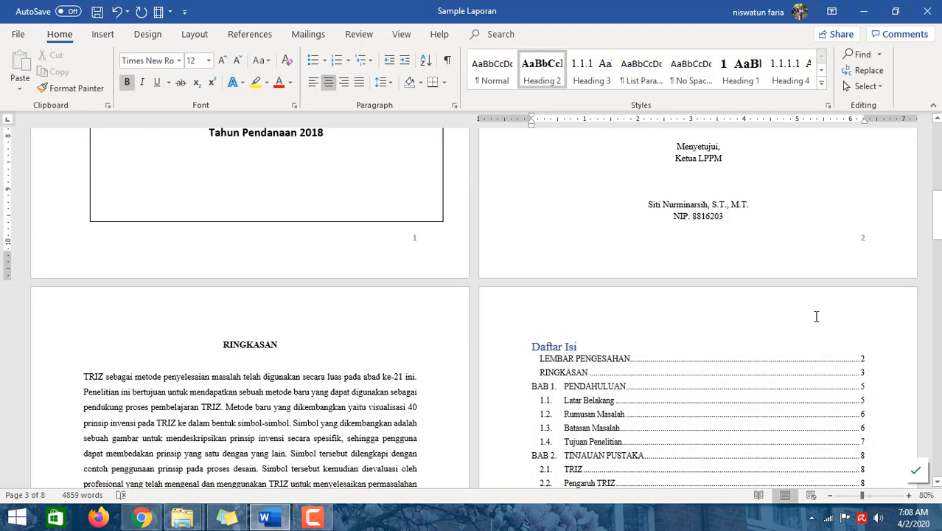
{"action": "scroll", "coordinate": [175, 334], "scroll_direction": "down", "scroll_amount": 12}
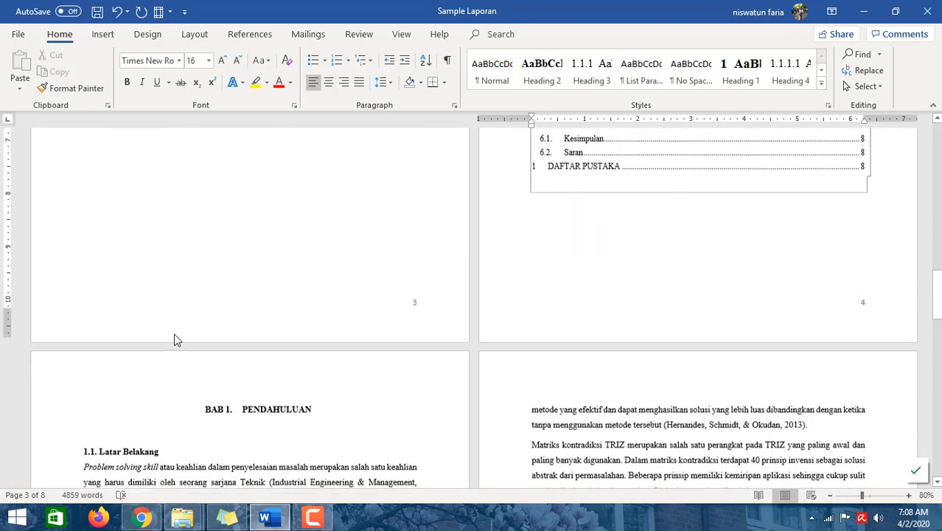
{"action": "scroll", "coordinate": [166, 322], "scroll_direction": "down", "scroll_amount": 3}
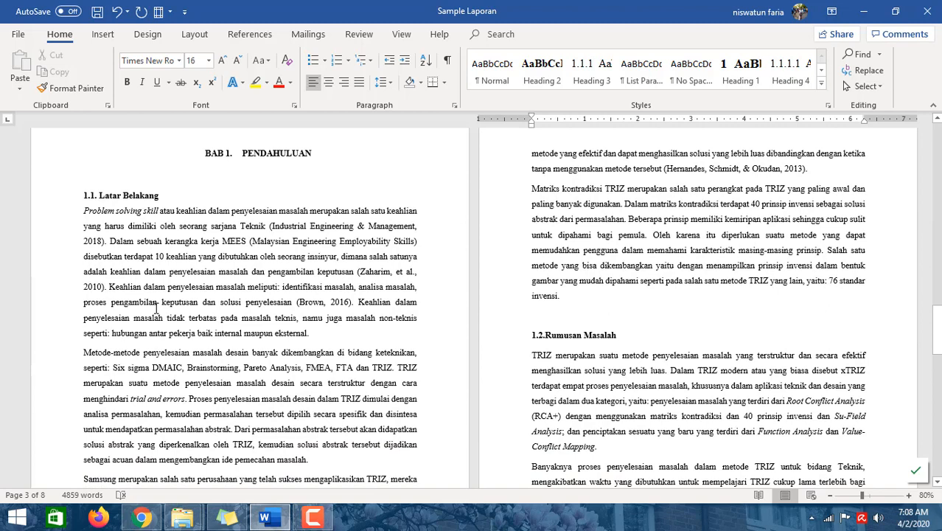
{"action": "left_click", "coordinate": [75, 196]}
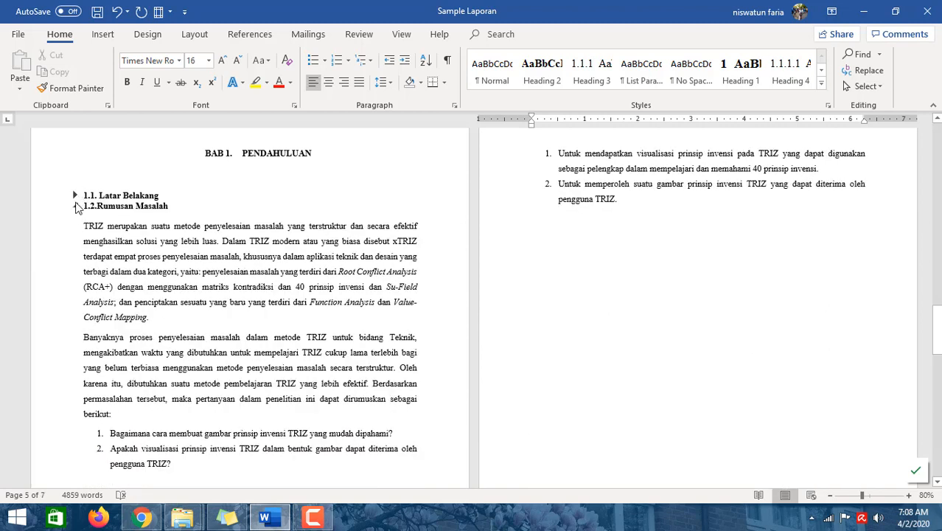
{"action": "left_click", "coordinate": [75, 206]}
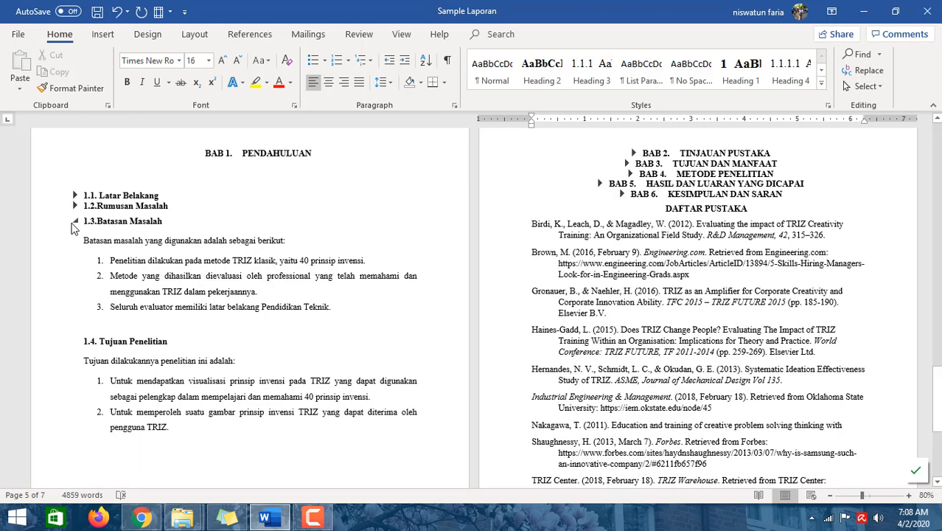
{"action": "left_click", "coordinate": [76, 222]}
{"action": "left_click", "coordinate": [76, 236]}
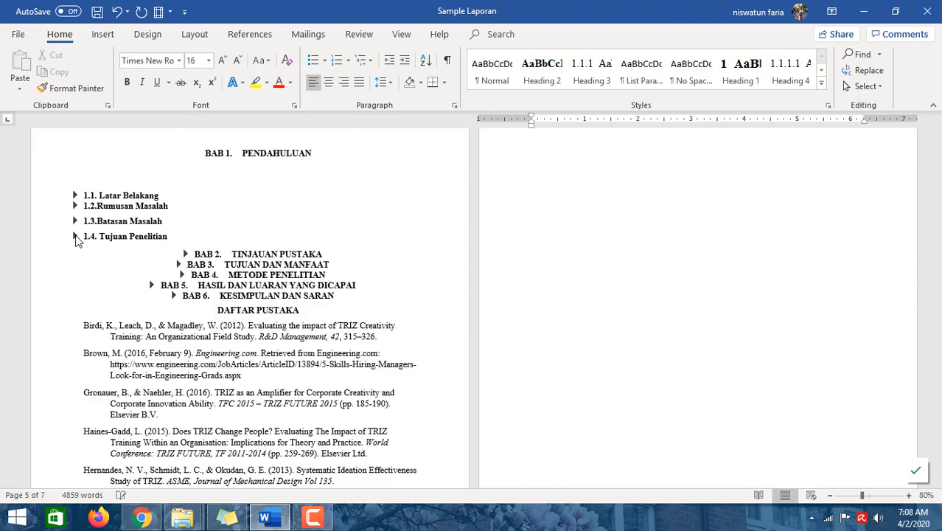
- Expand the collapsed BAB 2 Tinjauan Pustaka heading and its 2.1 TRIZ subheading
{"action": "left_click", "coordinate": [184, 253]}
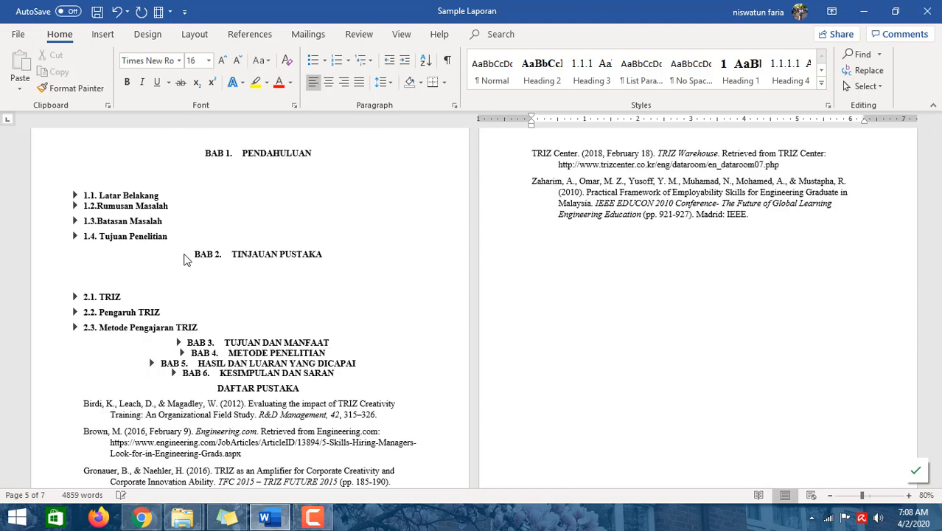
{"action": "left_click", "coordinate": [77, 297]}
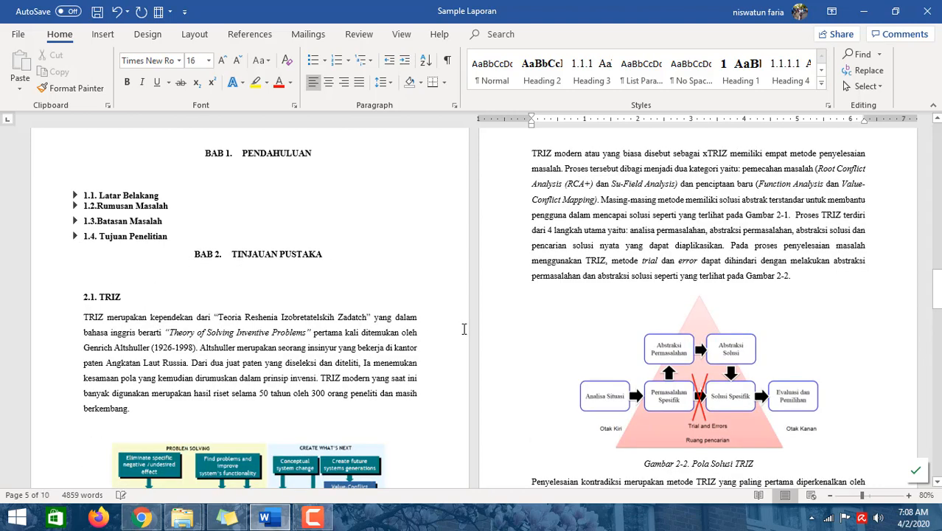
{"action": "scroll", "coordinate": [303, 311], "scroll_direction": "down", "scroll_amount": 5}
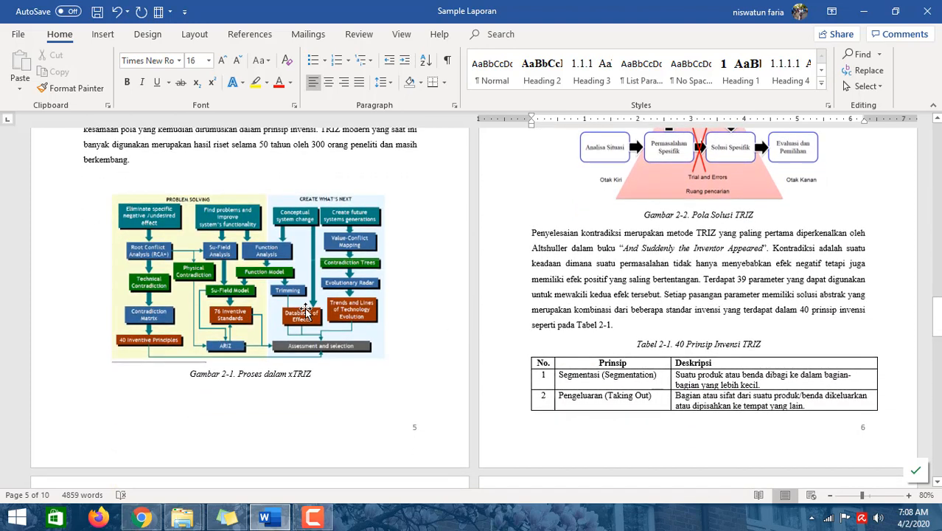
{"action": "left_click", "coordinate": [305, 307]}
{"action": "left_click", "coordinate": [437, 293]}
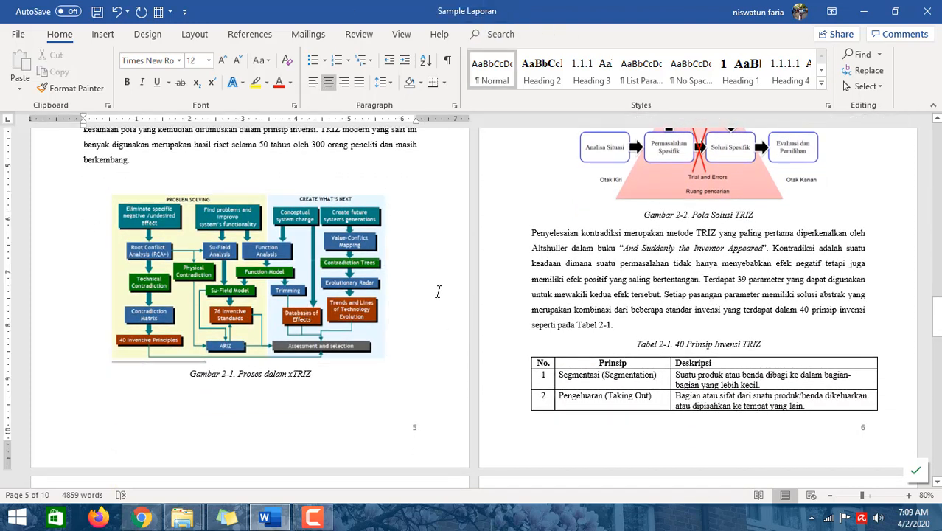
{"action": "left_click", "coordinate": [403, 393]}
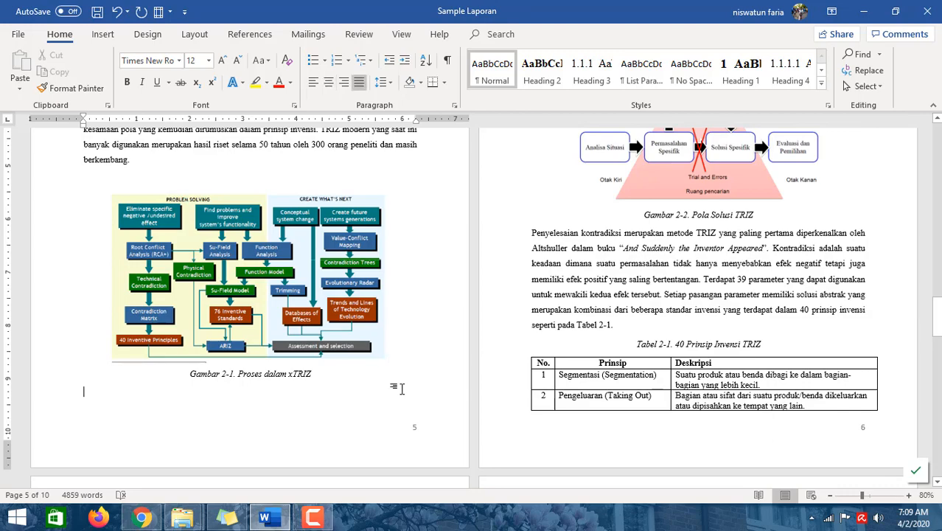
{"action": "scroll", "coordinate": [395, 382], "scroll_direction": "up", "scroll_amount": 2}
{"action": "scroll", "coordinate": [396, 382], "scroll_direction": "up", "scroll_amount": 2}
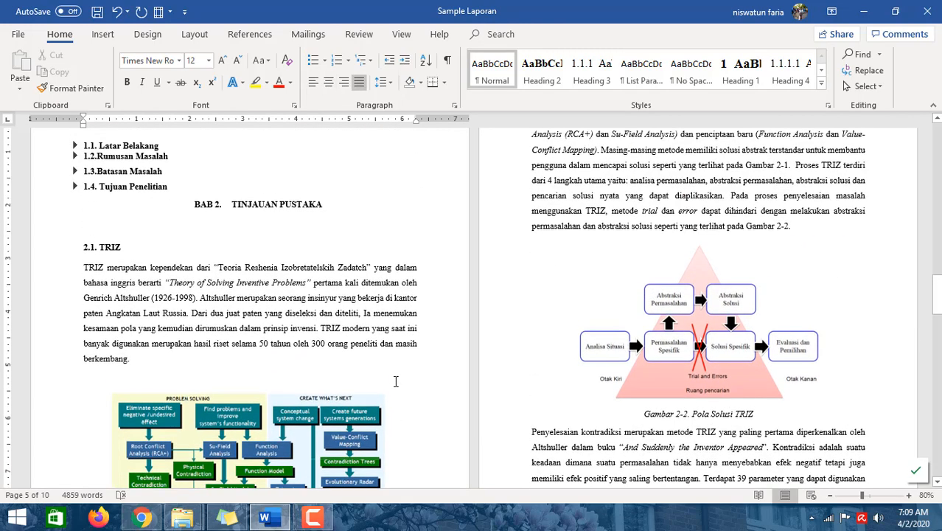
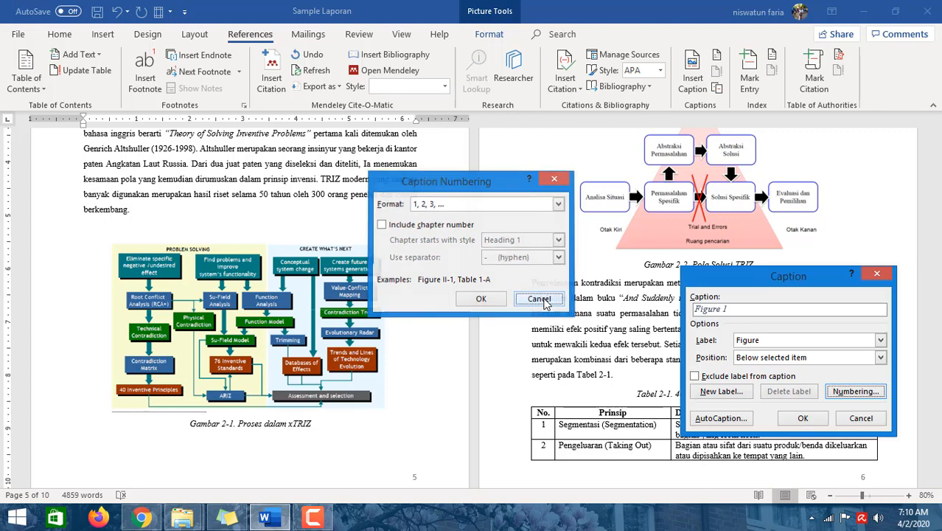
- Cancel the Caption Numbering and Caption dialogs without adding a caption
{"action": "left_click", "coordinate": [538, 298]}
{"action": "left_click", "coordinate": [855, 418]}
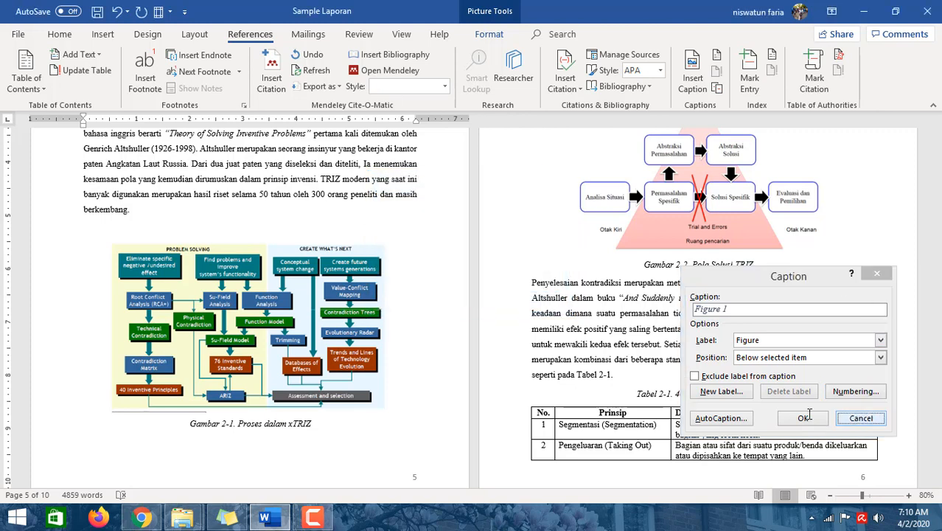
{"action": "left_click", "coordinate": [301, 441]}
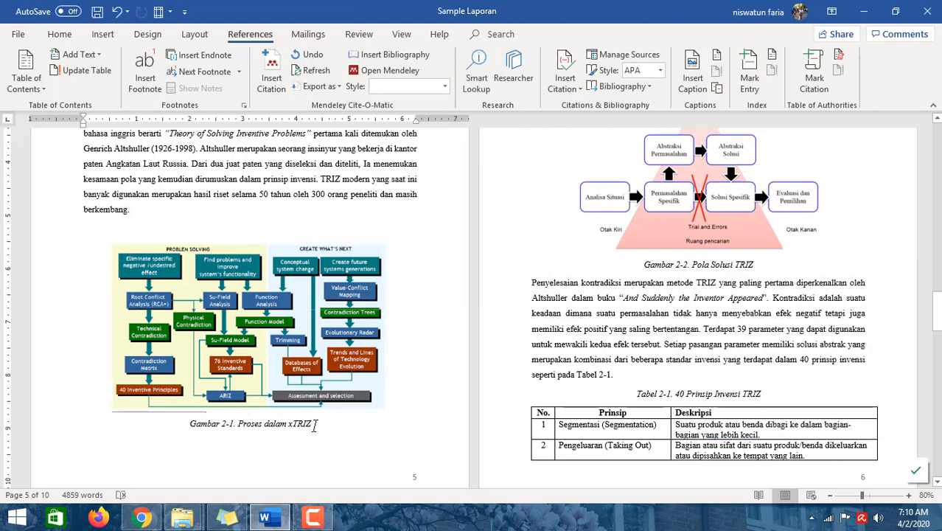
{"action": "left_click_drag", "start_coordinate": [316, 426], "coordinate": [190, 426]}
{"action": "left_click", "coordinate": [370, 430]}
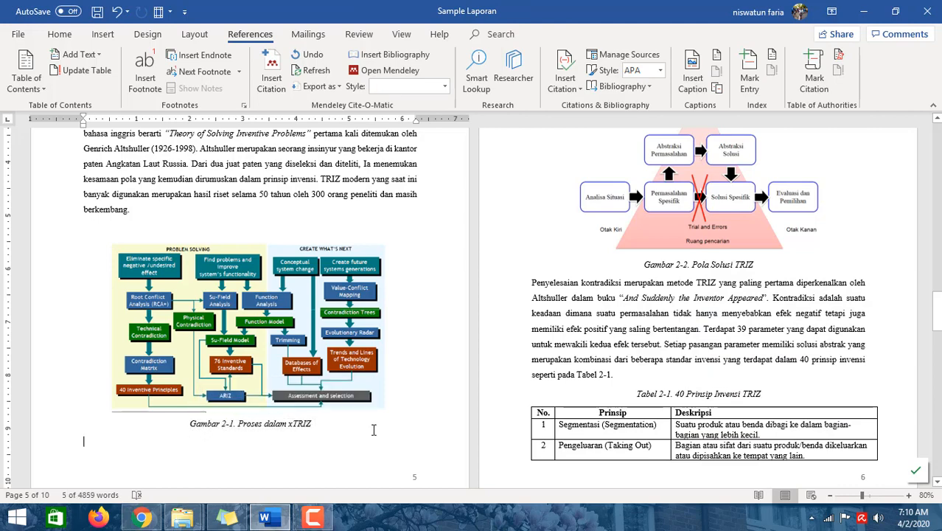
- Delete the typed 'Gambar 2-1' reference from the xTRIZ paragraph on page 6
{"action": "scroll", "coordinate": [409, 395], "scroll_direction": "up", "scroll_amount": 5}
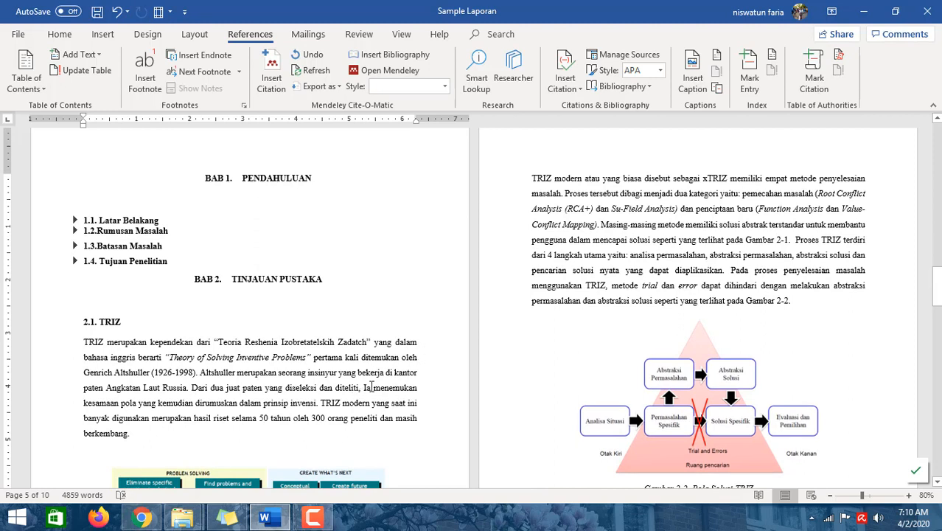
{"action": "left_click", "coordinate": [748, 240]}
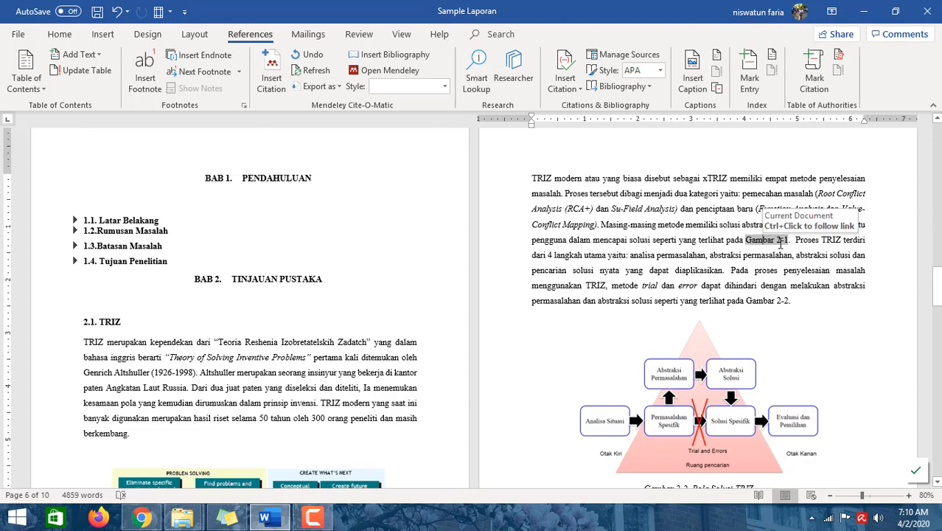
{"action": "double_click", "coordinate": [780, 242]}
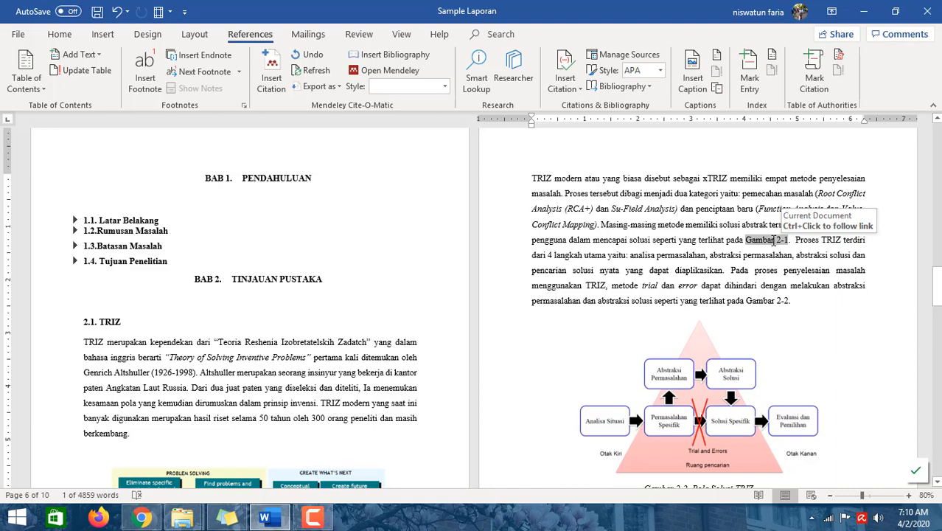
{"action": "left_click", "coordinate": [773, 242], "text": "ctrl"}
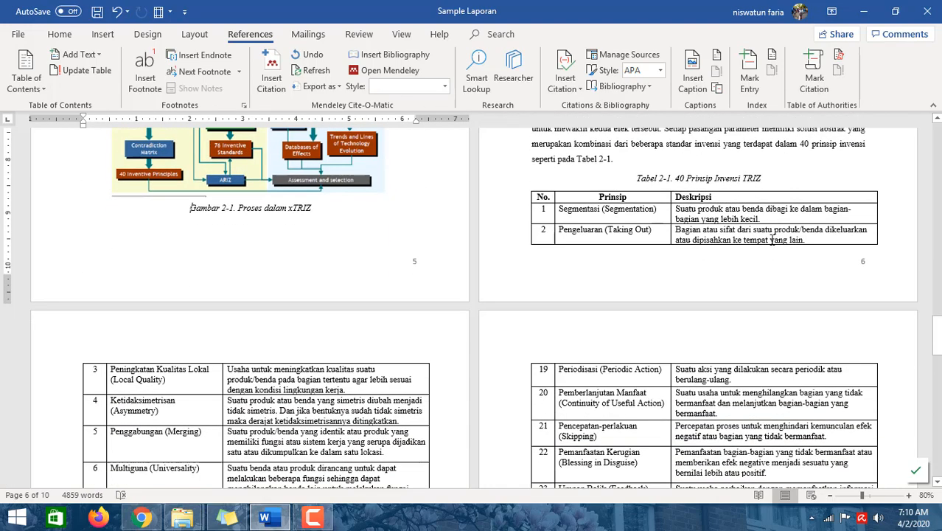
{"action": "scroll", "coordinate": [230, 229], "scroll_direction": "up", "scroll_amount": 2}
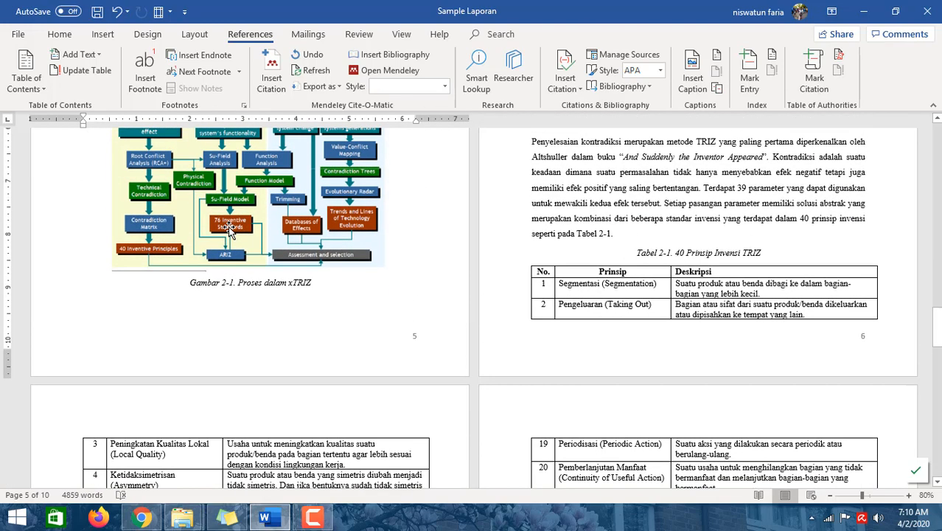
{"action": "scroll", "coordinate": [660, 240], "scroll_direction": "up", "scroll_amount": 10}
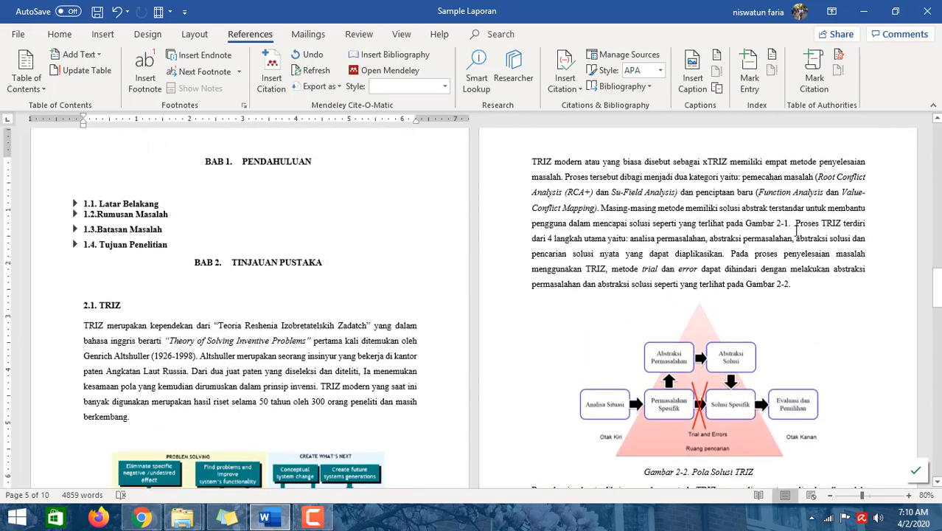
{"action": "left_click", "coordinate": [746, 221]}
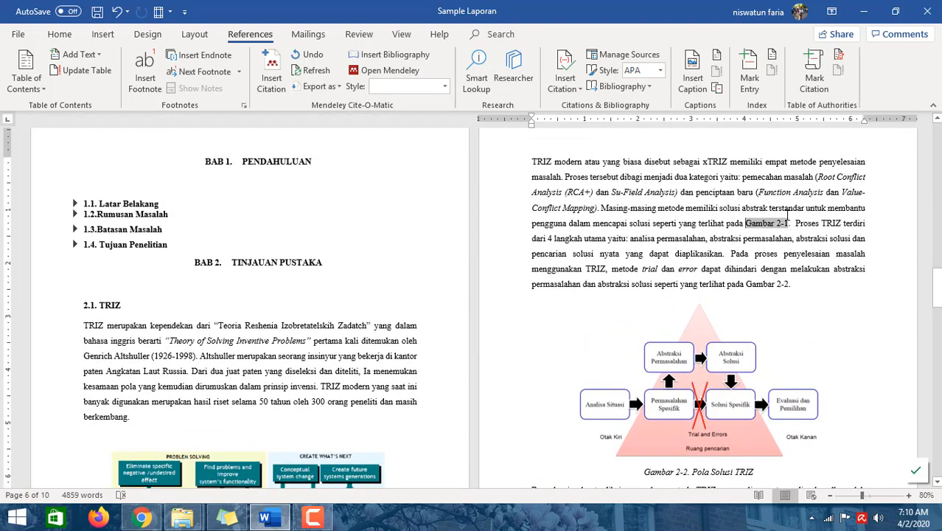
{"action": "left_click_drag", "start_coordinate": [743, 222], "coordinate": [790, 225]}
{"action": "key", "text": "Delete"}
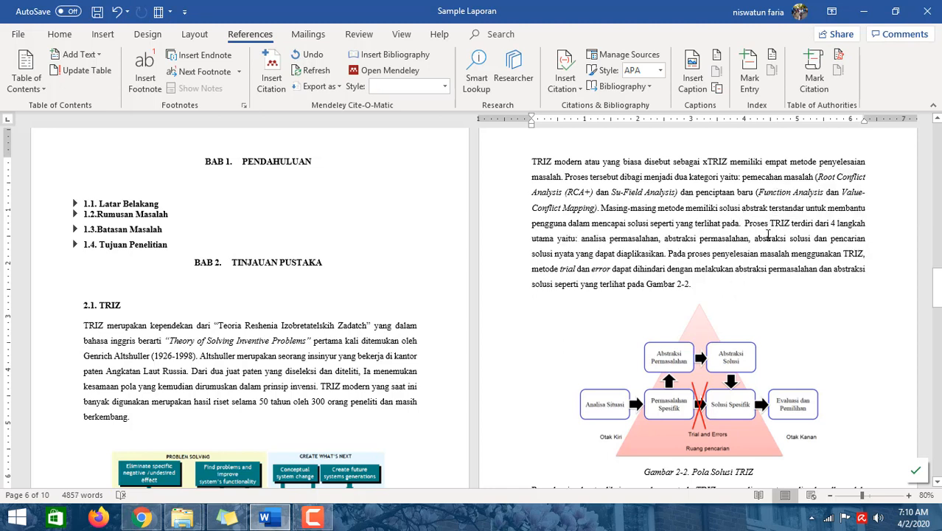
- Insert a cross-reference to figure Gambar 2-1 as only label and number in place of the deleted text
{"action": "left_click", "coordinate": [719, 90]}
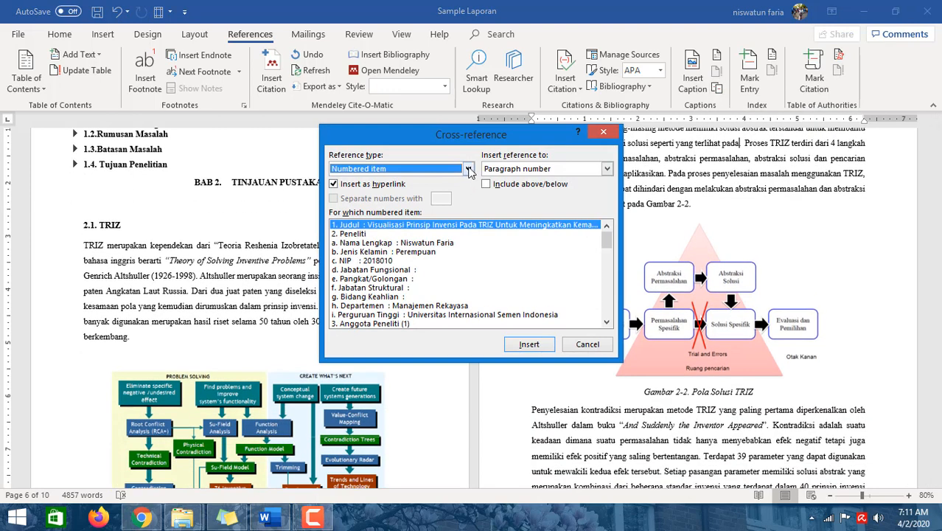
{"action": "left_click", "coordinate": [469, 168]}
{"action": "scroll", "coordinate": [434, 214], "scroll_direction": "down", "scroll_amount": 1}
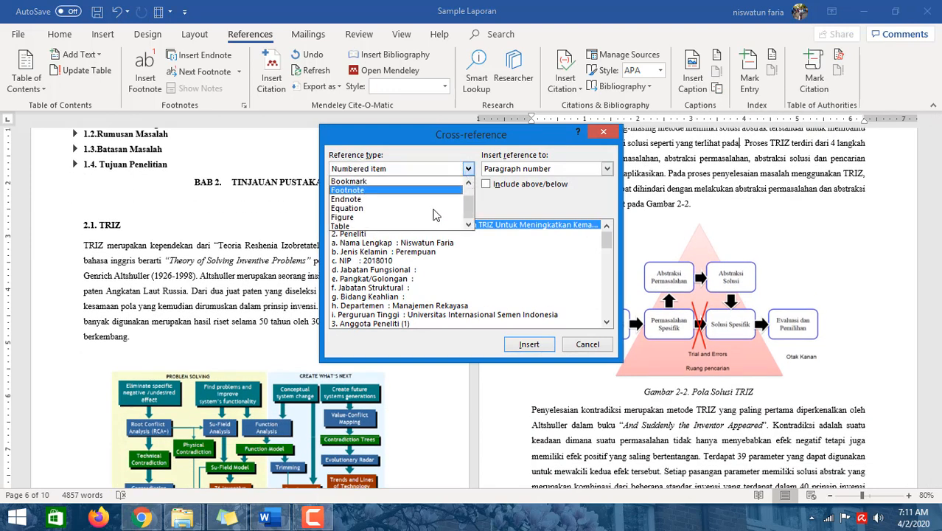
{"action": "left_click", "coordinate": [355, 218]}
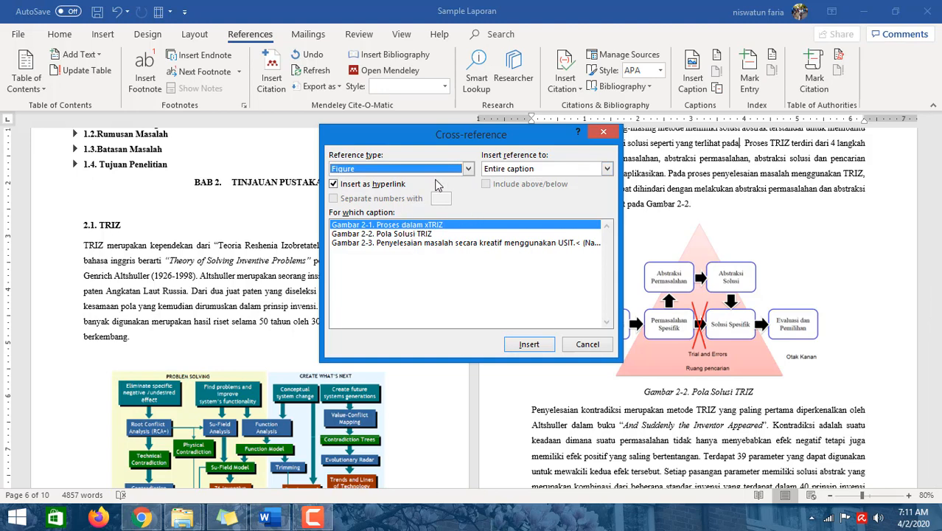
{"action": "left_click", "coordinate": [607, 170]}
{"action": "left_click", "coordinate": [606, 169]}
{"action": "left_click", "coordinate": [606, 170]}
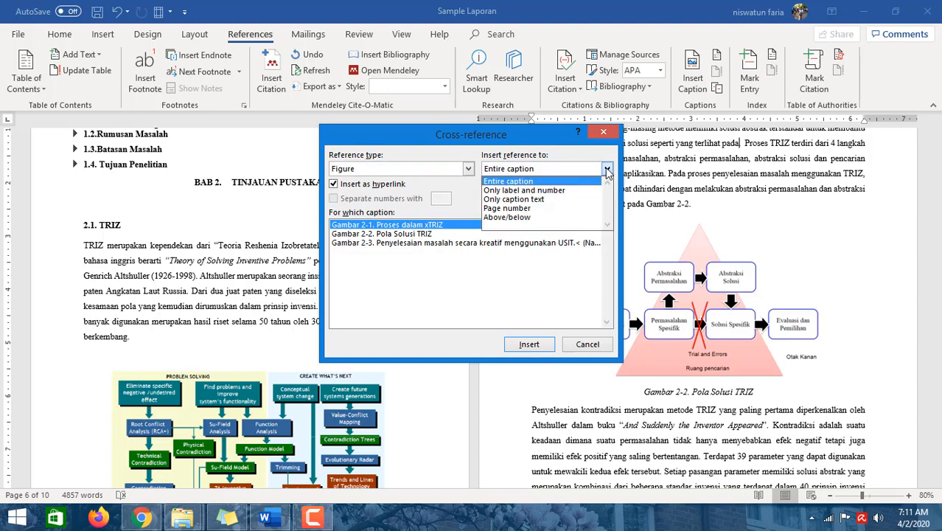
{"action": "left_click", "coordinate": [561, 191]}
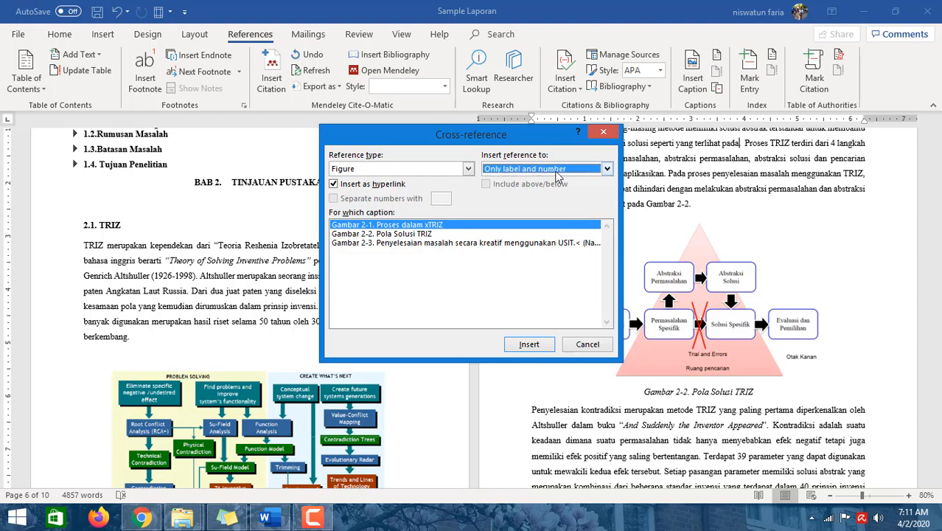
{"action": "left_click", "coordinate": [538, 344]}
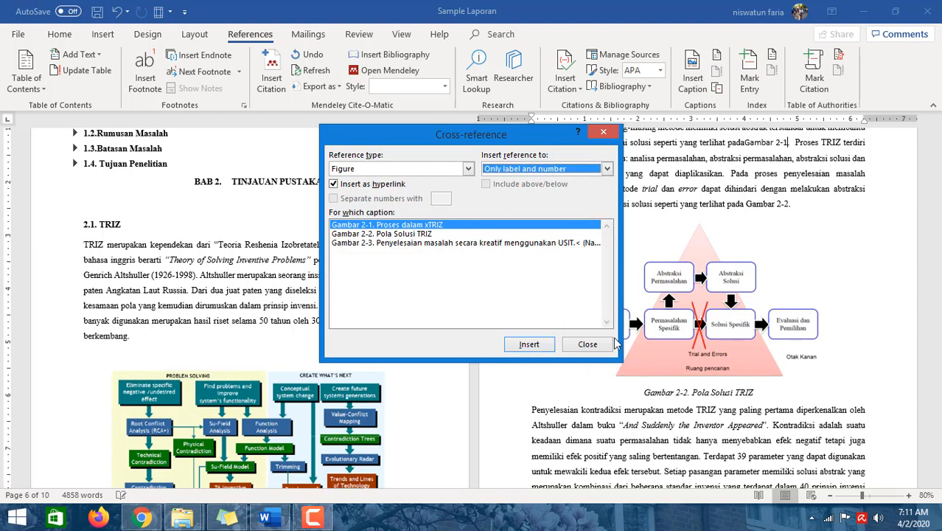
{"action": "left_click", "coordinate": [588, 344]}
- Follow the new Gambar 2-1 cross-reference link to its figure caption
{"action": "left_click", "coordinate": [746, 144]}
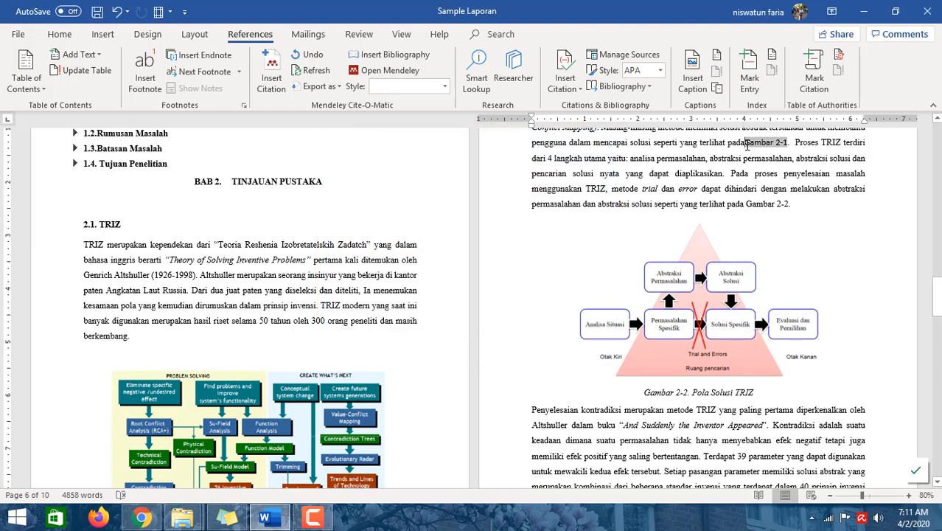
{"action": "left_click", "coordinate": [827, 175]}
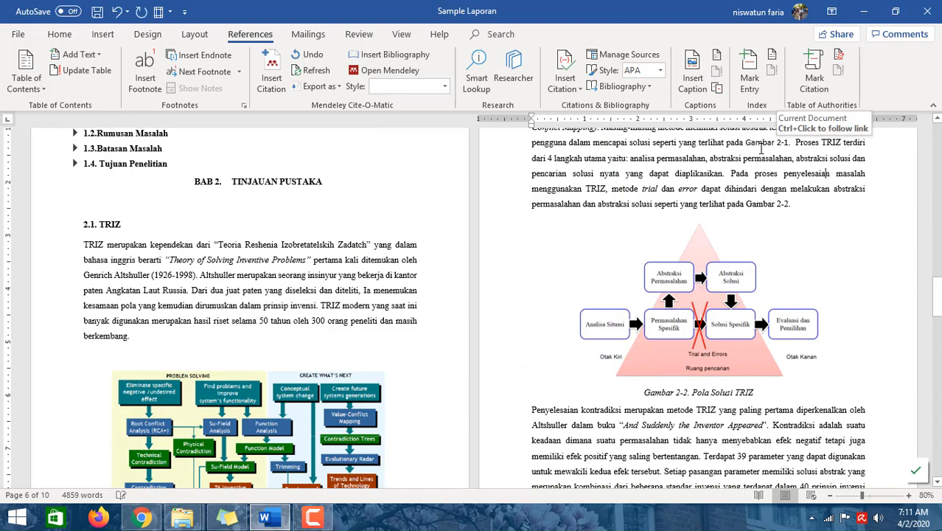
{"action": "scroll", "coordinate": [757, 162], "scroll_direction": "down", "scroll_amount": 3}
{"action": "scroll", "coordinate": [756, 164], "scroll_direction": "up", "scroll_amount": 4}
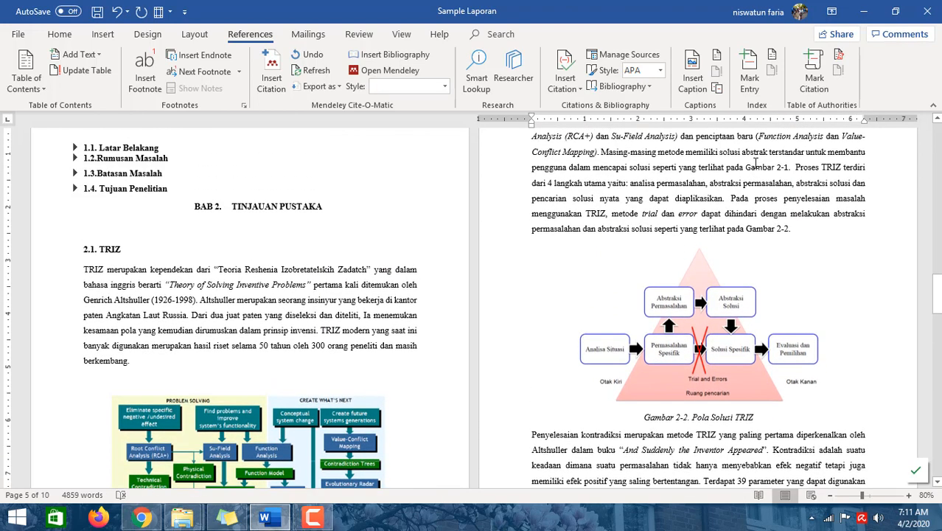
{"action": "left_click", "coordinate": [771, 165]}
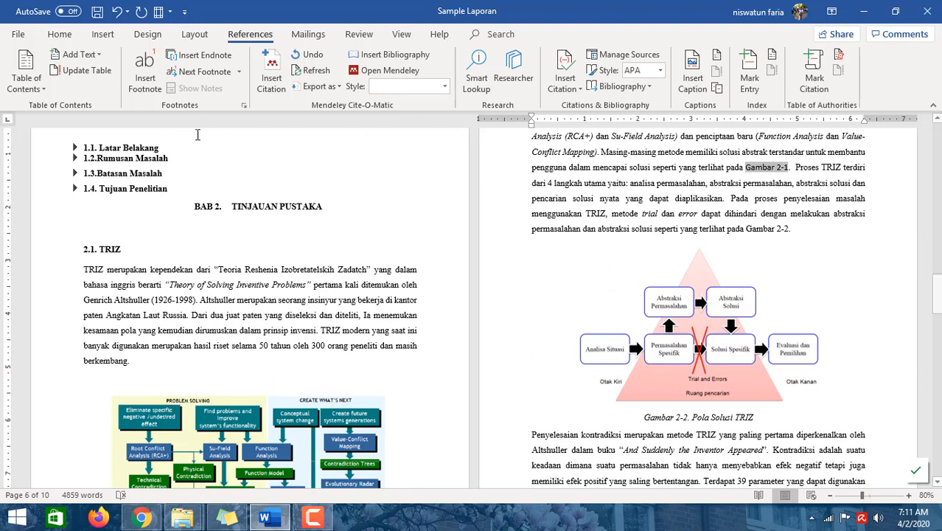
{"action": "left_click", "coordinate": [70, 38]}
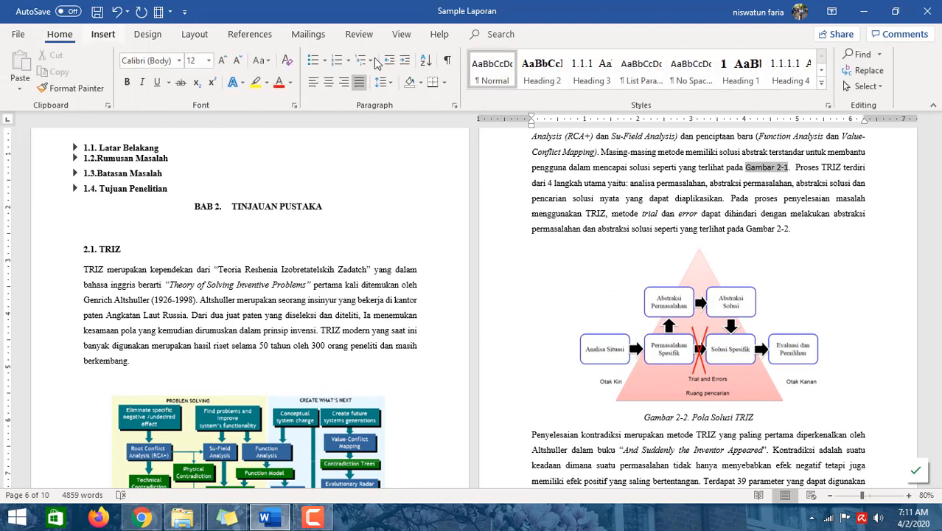
{"action": "left_click", "coordinate": [770, 169], "text": "ctrl"}
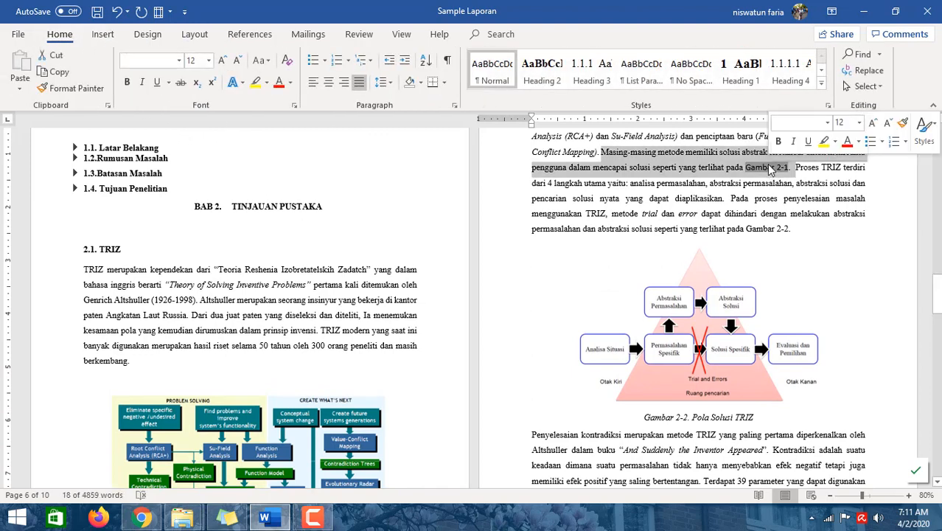
{"action": "left_click", "coordinate": [768, 169], "text": "ctrl"}
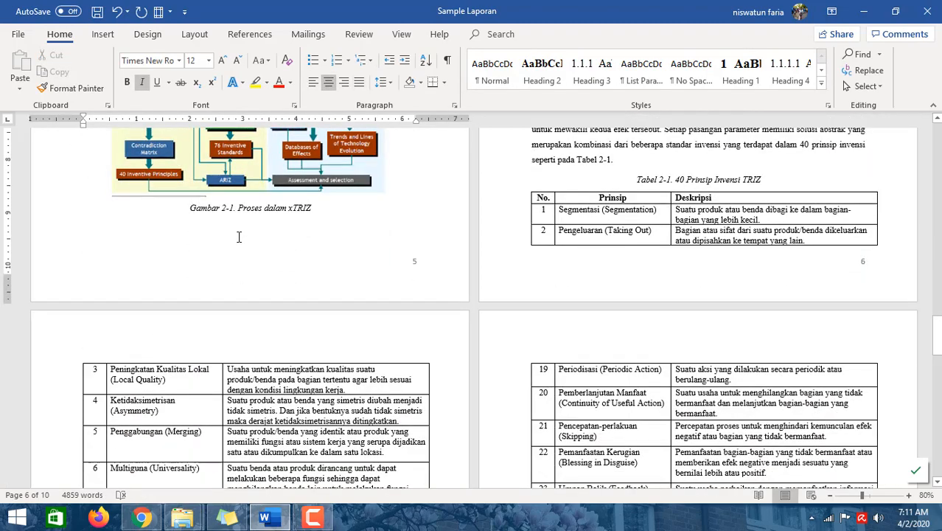
- Scroll through pages 5 and 6 reviewing the figures and their in-text references
{"action": "scroll", "coordinate": [239, 236], "scroll_direction": "up", "scroll_amount": 5}
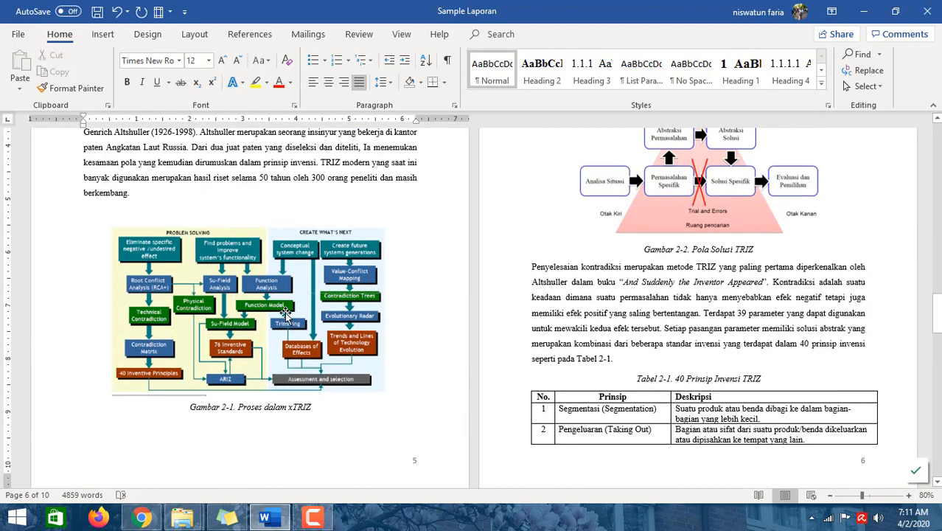
{"action": "scroll", "coordinate": [280, 310], "scroll_direction": "up", "scroll_amount": 5}
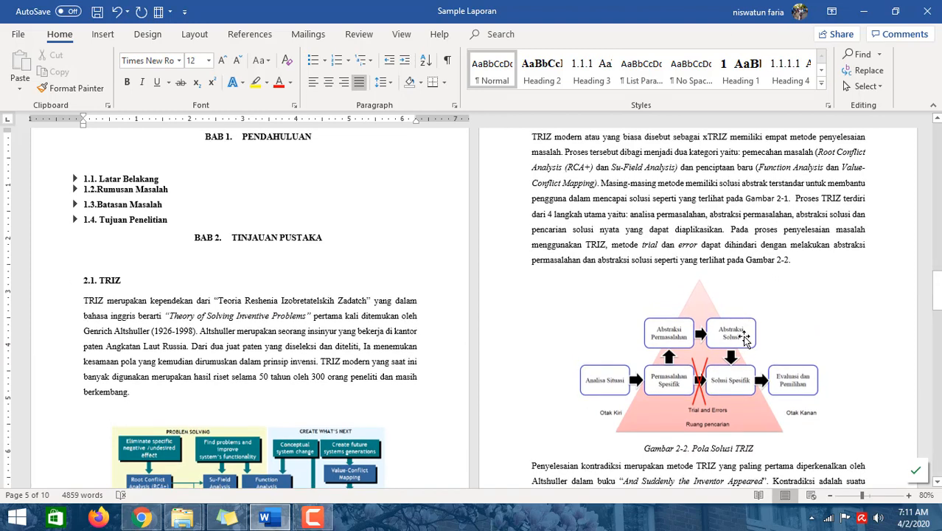
{"action": "scroll", "coordinate": [746, 338], "scroll_direction": "down", "scroll_amount": 2}
{"action": "scroll", "coordinate": [749, 330], "scroll_direction": "down", "scroll_amount": 2}
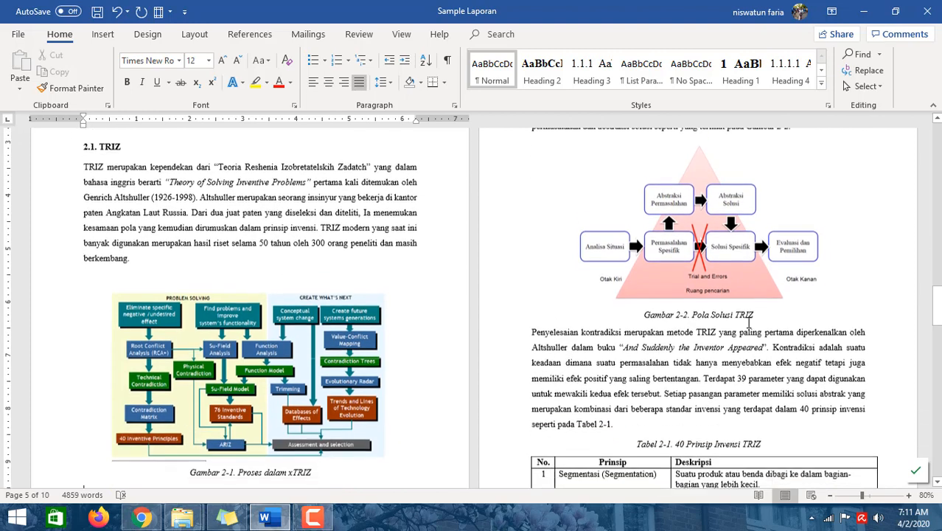
{"action": "scroll", "coordinate": [206, 410], "scroll_direction": "down", "scroll_amount": 1}
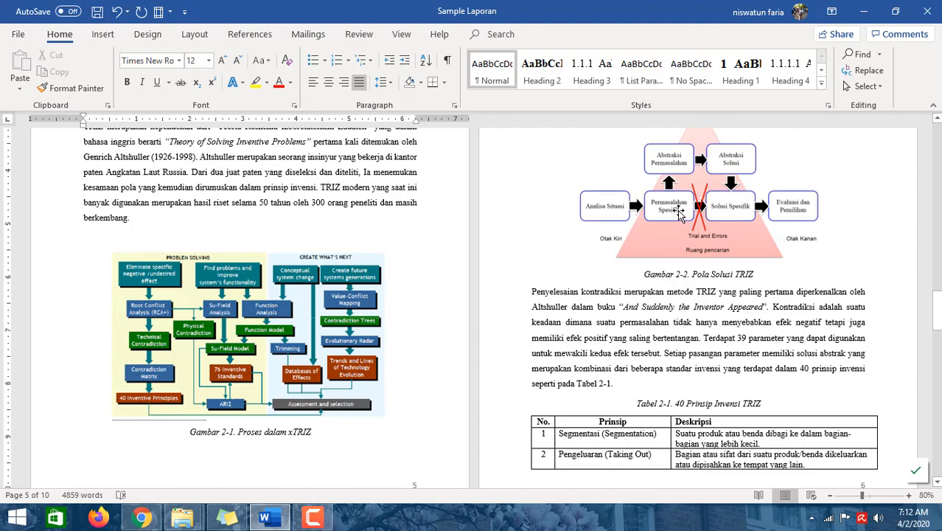
{"action": "scroll", "coordinate": [696, 251], "scroll_direction": "up", "scroll_amount": 3}
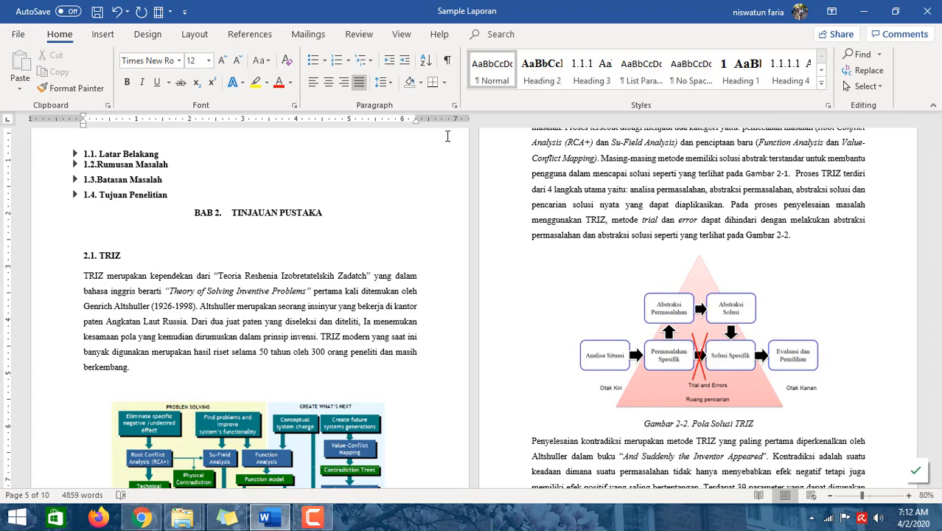
{"action": "left_click", "coordinate": [248, 38]}
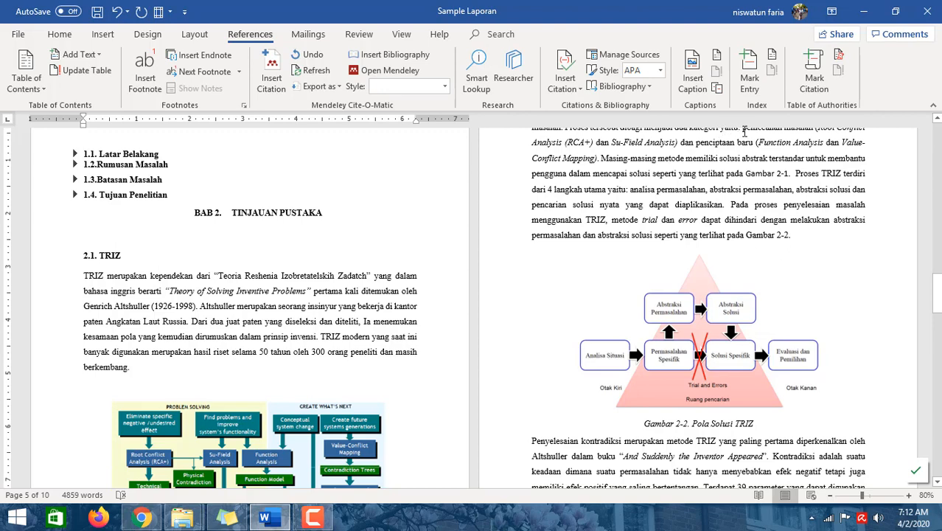
{"action": "left_click", "coordinate": [789, 235]}
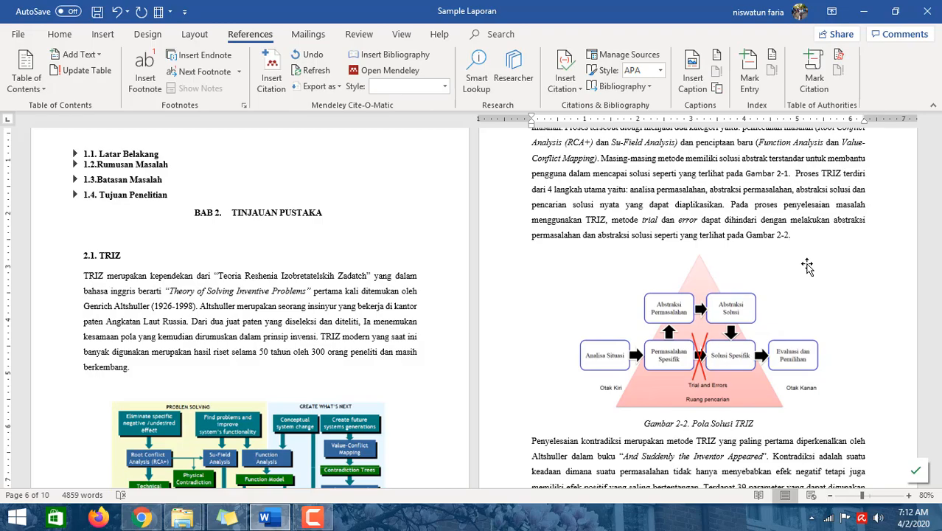
- Expand the collapsed 2.2 Pengaruh TRIZ heading
{"action": "scroll", "coordinate": [807, 266], "scroll_direction": "down", "scroll_amount": 3}
{"action": "scroll", "coordinate": [807, 267], "scroll_direction": "down", "scroll_amount": 20}
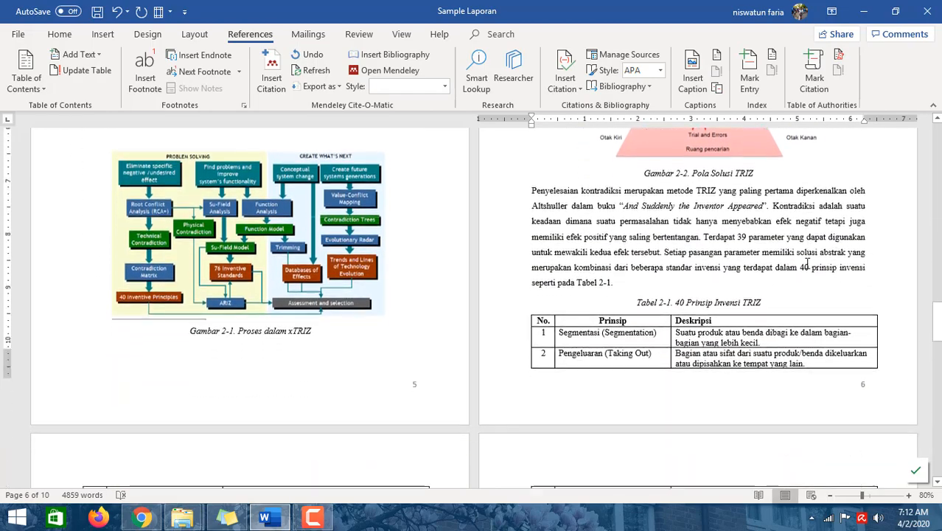
{"action": "scroll", "coordinate": [807, 261], "scroll_direction": "down", "scroll_amount": 15}
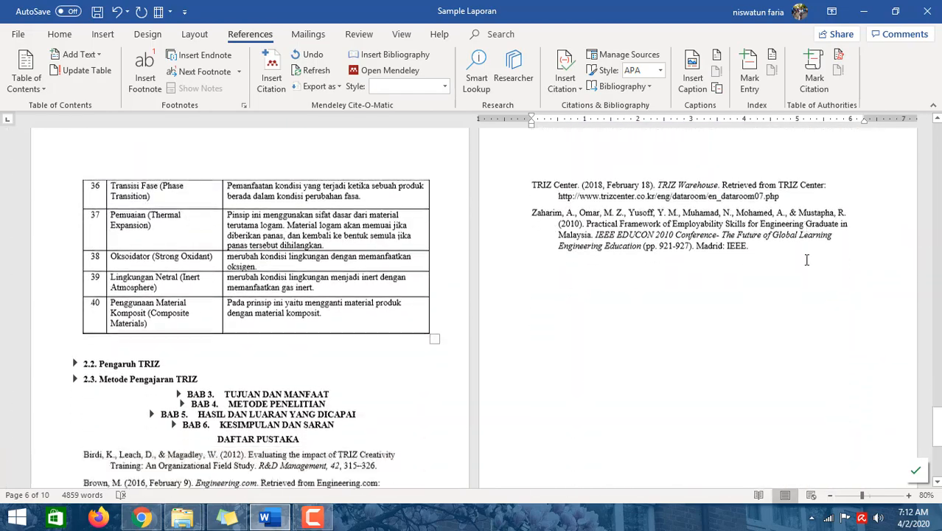
{"action": "left_click", "coordinate": [75, 231]}
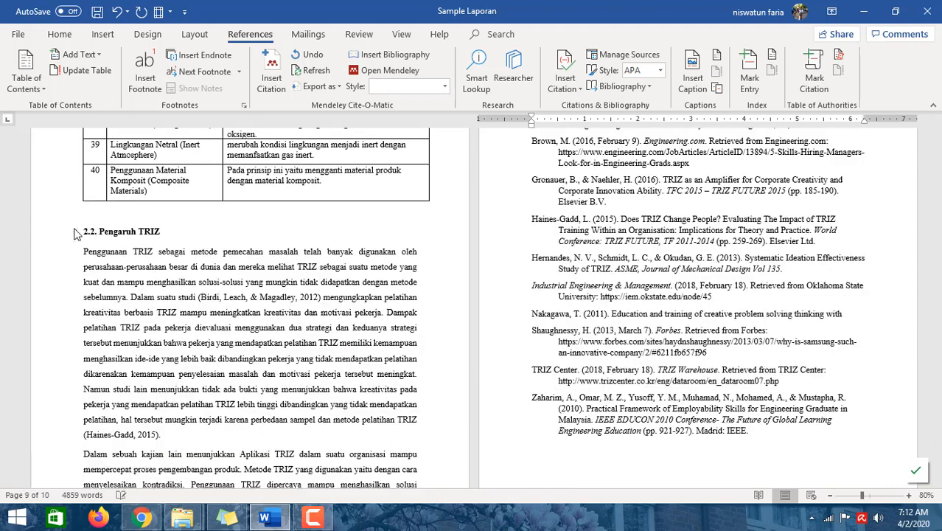
- Examine the in-text citations of section 2.2 Pengaruh TRIZ alongside the Daftar Pustaka entries
{"action": "scroll", "coordinate": [320, 418], "scroll_direction": "down", "scroll_amount": 1}
{"action": "scroll", "coordinate": [320, 419], "scroll_direction": "down", "scroll_amount": 3}
{"action": "left_click", "coordinate": [128, 313]}
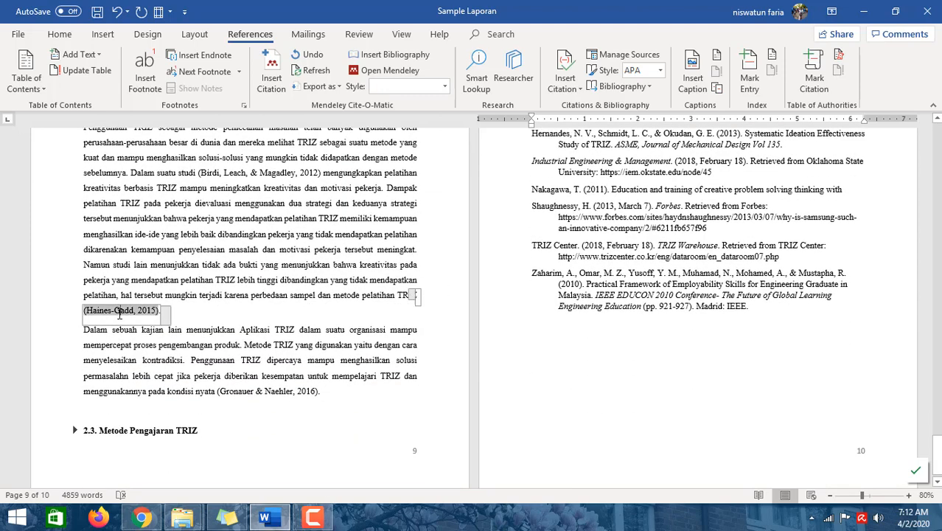
{"action": "left_click", "coordinate": [189, 319]}
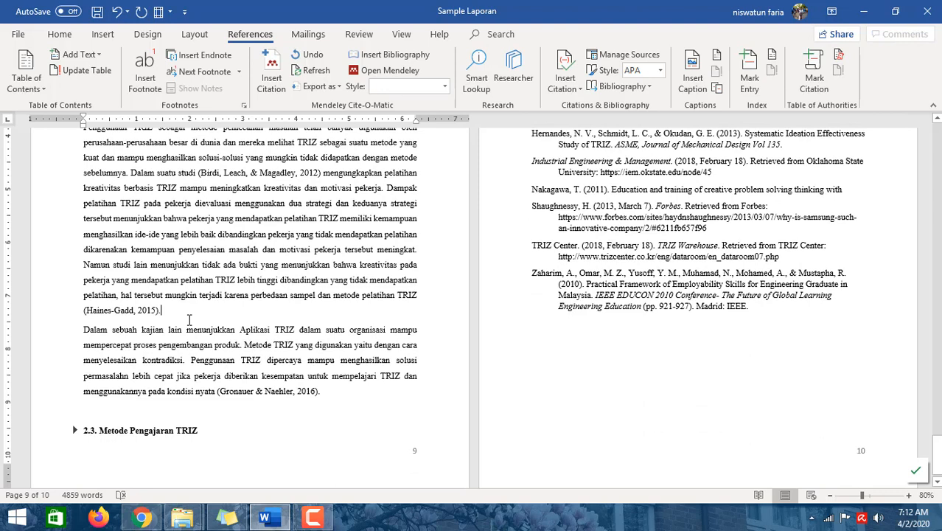
{"action": "left_click", "coordinate": [152, 313]}
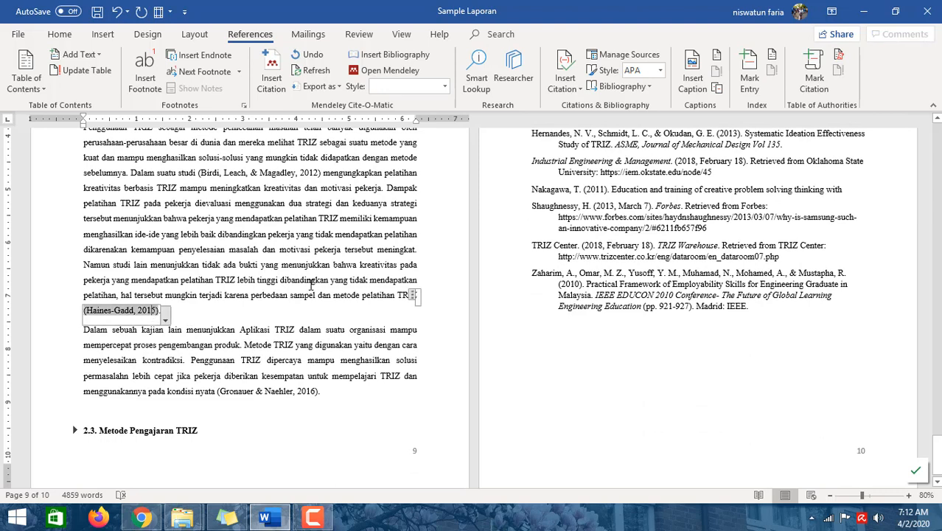
{"action": "scroll", "coordinate": [311, 283], "scroll_direction": "up", "scroll_amount": 2}
{"action": "left_click", "coordinate": [205, 248]}
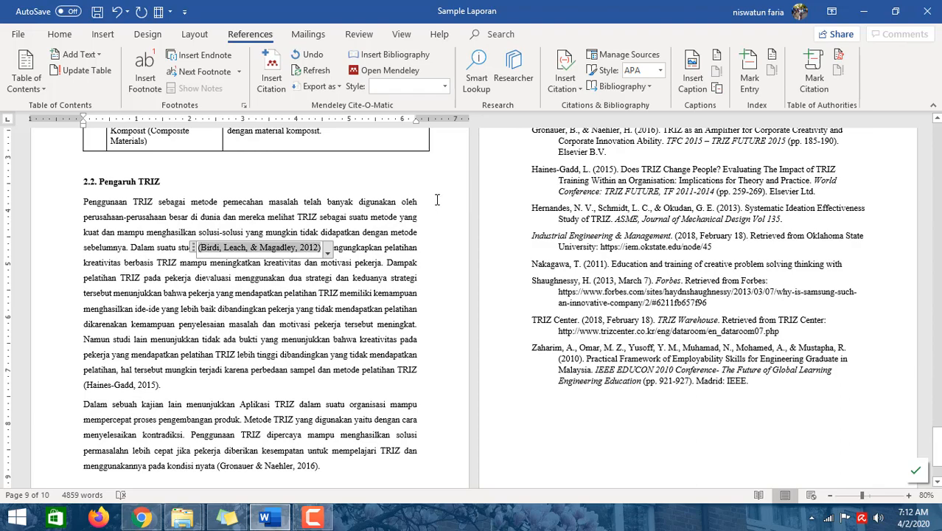
{"action": "scroll", "coordinate": [437, 199], "scroll_direction": "up", "scroll_amount": 5}
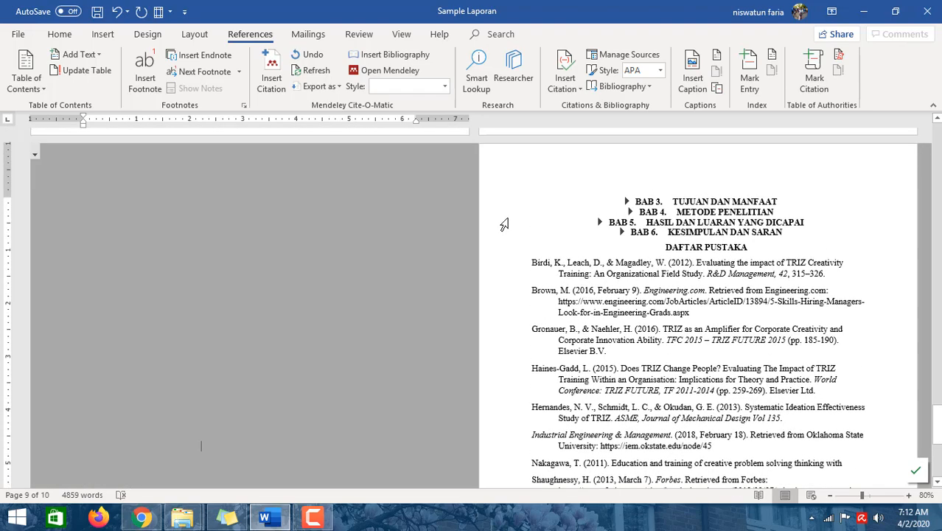
{"action": "scroll", "coordinate": [533, 303], "scroll_direction": "down", "scroll_amount": 9}
{"action": "scroll", "coordinate": [550, 379], "scroll_direction": "up", "scroll_amount": 4}
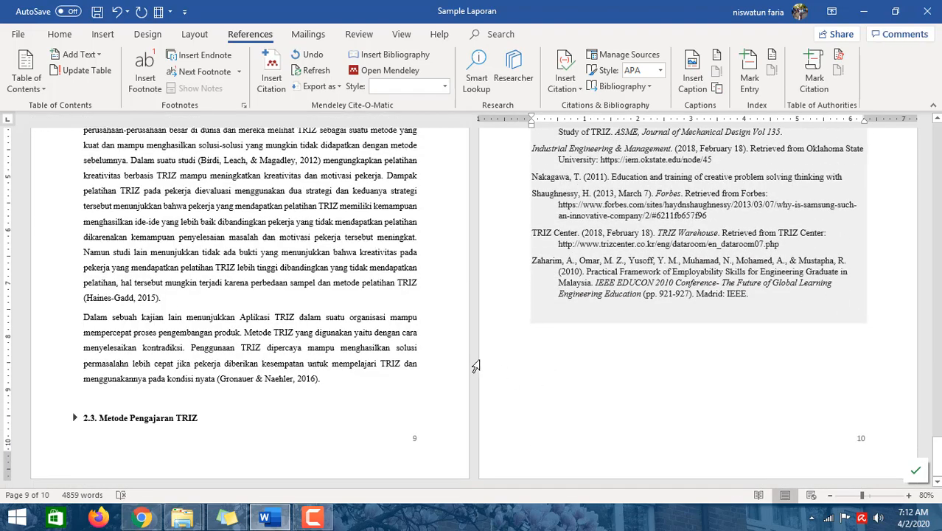
{"action": "scroll", "coordinate": [368, 301], "scroll_direction": "up", "scroll_amount": 2}
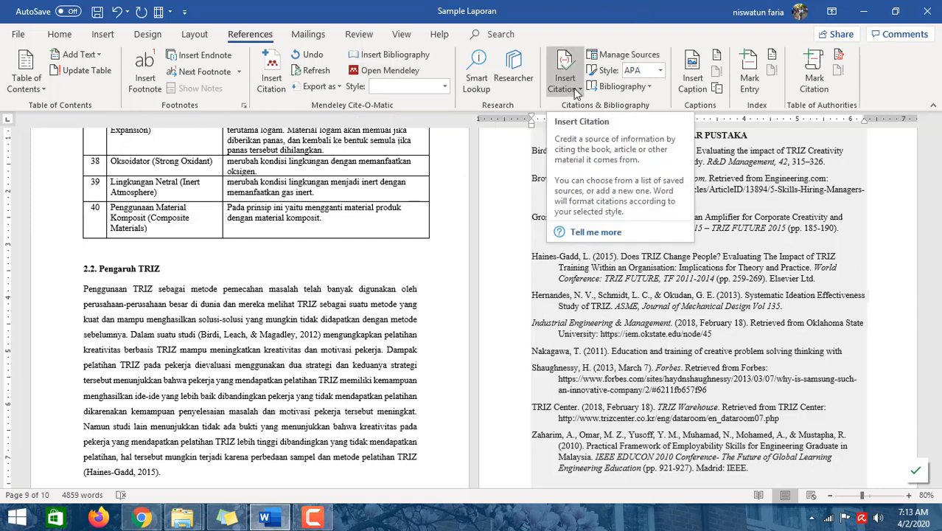
- Switch the document's citation style to IEEE
{"action": "left_click", "coordinate": [317, 337]}
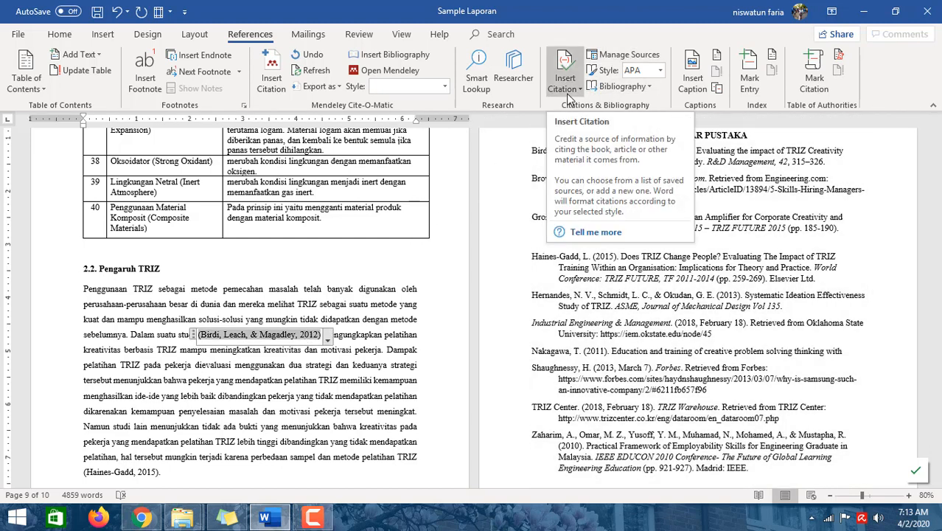
{"action": "left_click", "coordinate": [661, 71]}
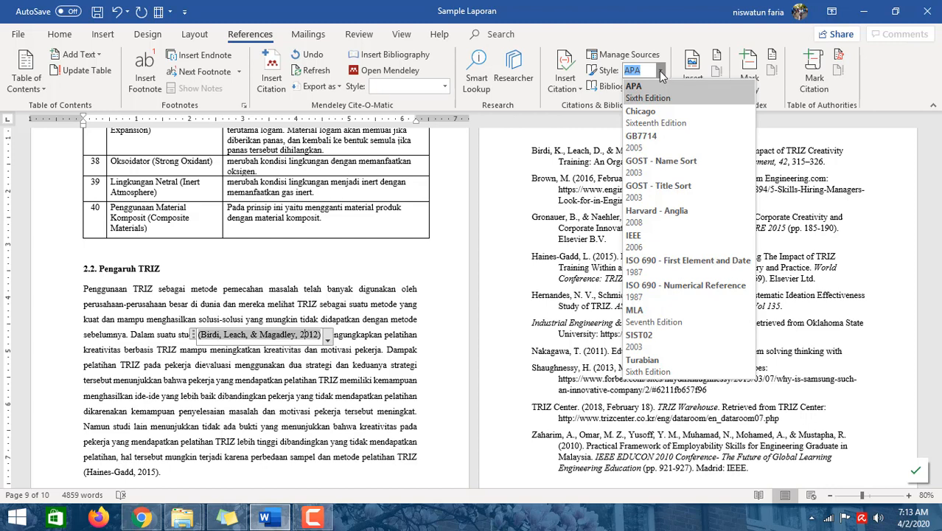
{"action": "left_click", "coordinate": [652, 244]}
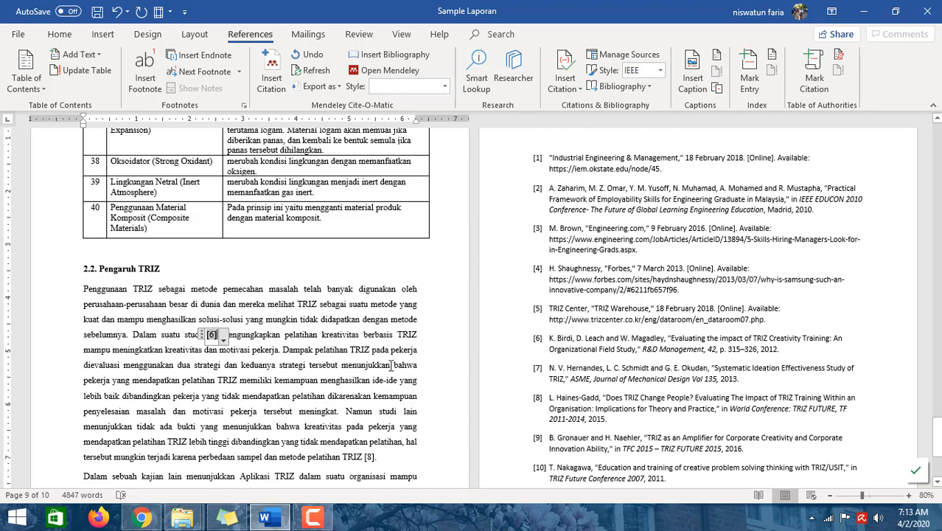
- Review the numbered citations in section 2.2 and the reformatted Daftar Pustaka list
{"action": "scroll", "coordinate": [389, 363], "scroll_direction": "down", "scroll_amount": 3}
{"action": "left_click", "coordinate": [371, 382]}
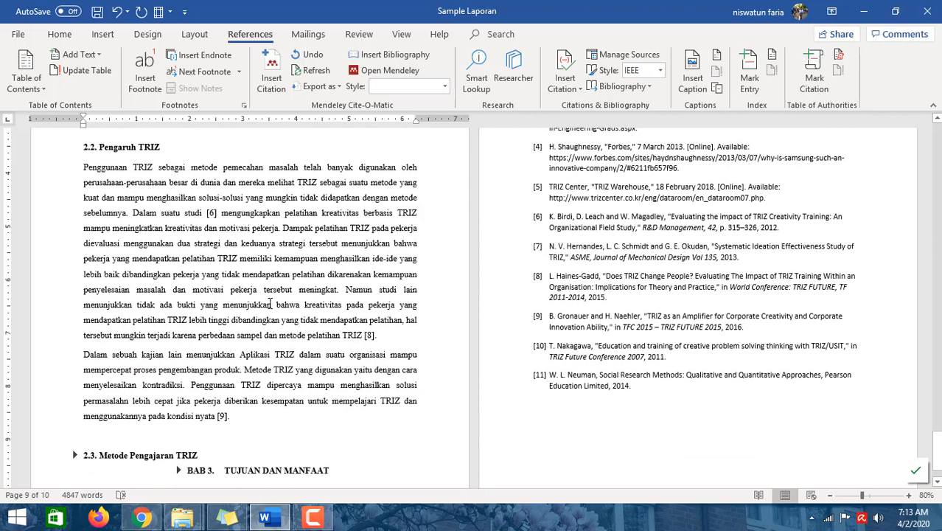
{"action": "scroll", "coordinate": [296, 348], "scroll_direction": "down", "scroll_amount": 1}
{"action": "left_click", "coordinate": [211, 211]}
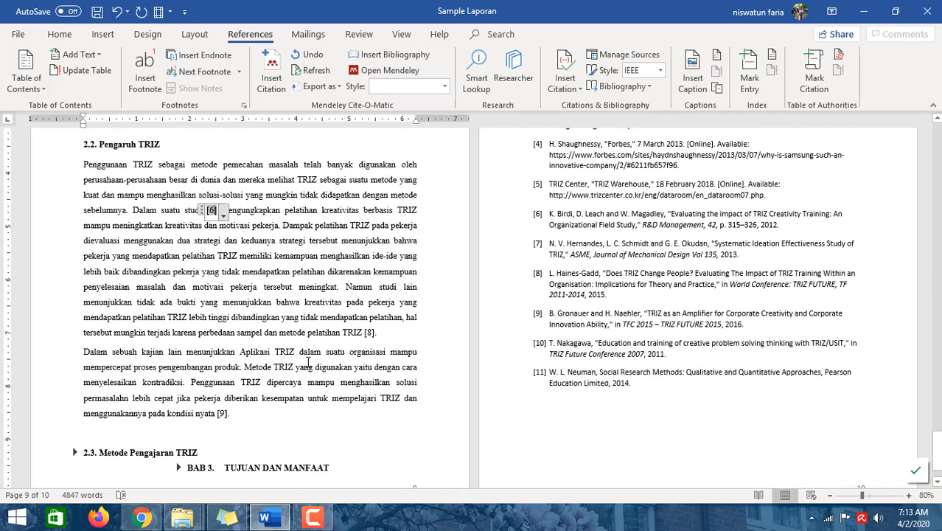
{"action": "scroll", "coordinate": [317, 313], "scroll_direction": "down", "scroll_amount": 2}
{"action": "scroll", "coordinate": [316, 313], "scroll_direction": "up", "scroll_amount": 7}
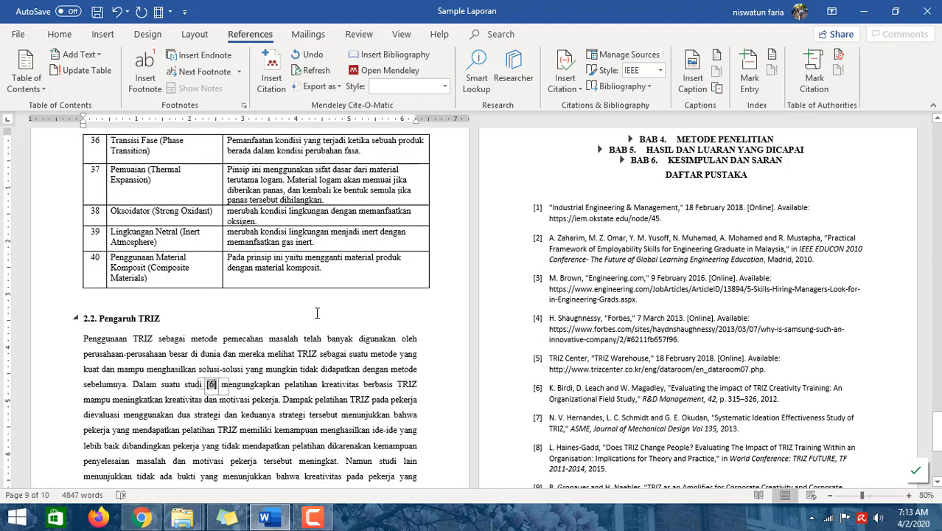
{"action": "scroll", "coordinate": [317, 312], "scroll_direction": "up", "scroll_amount": 1}
{"action": "scroll", "coordinate": [317, 312], "scroll_direction": "down", "scroll_amount": 3}
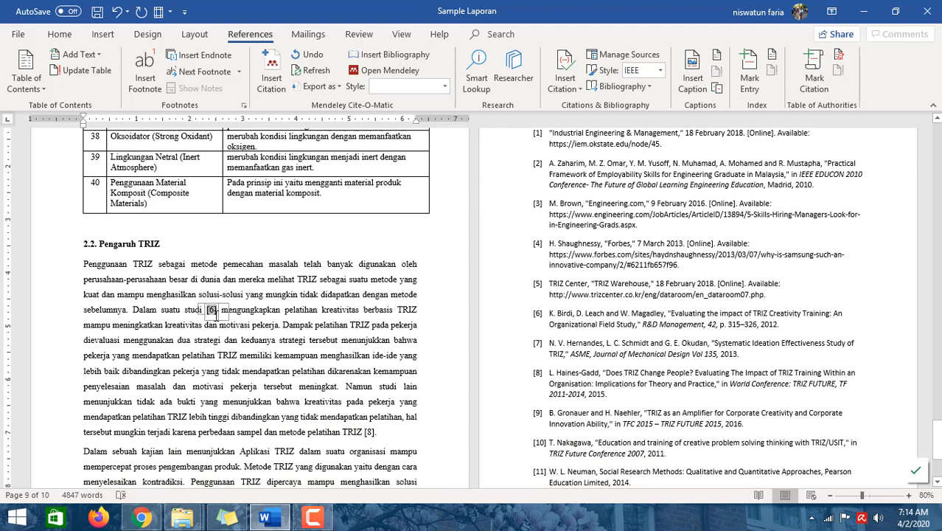
{"action": "scroll", "coordinate": [590, 272], "scroll_direction": "up", "scroll_amount": 2}
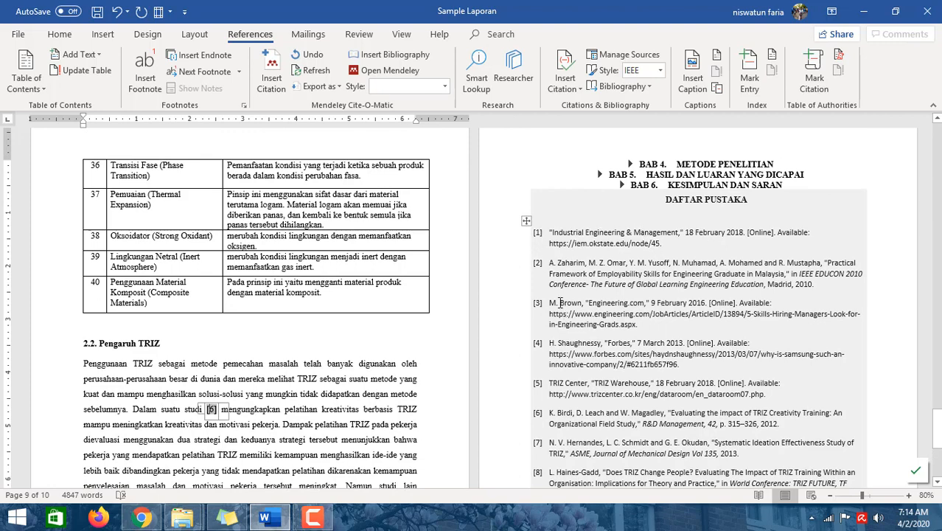
- Restore the APA Sixth Edition citation style
{"action": "left_click", "coordinate": [660, 70]}
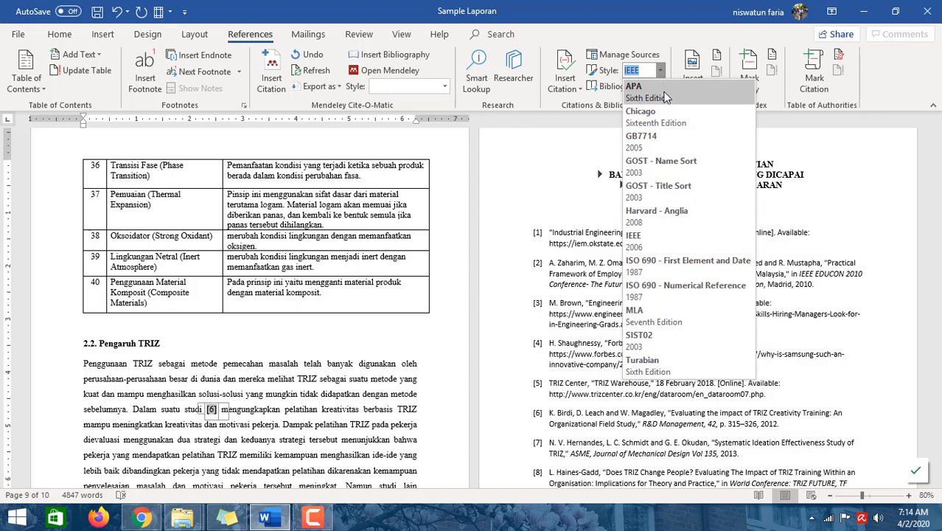
{"action": "left_click", "coordinate": [666, 97]}
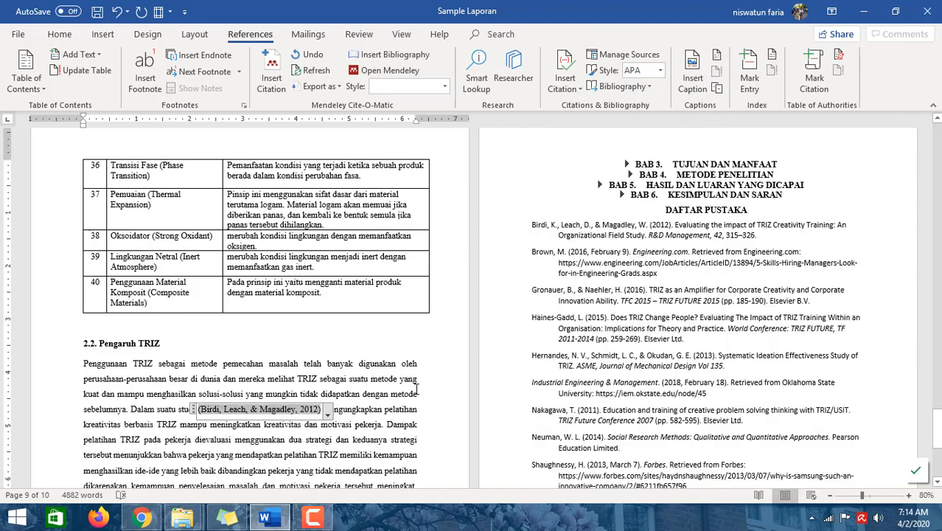
{"action": "scroll", "coordinate": [355, 428], "scroll_direction": "down", "scroll_amount": 2}
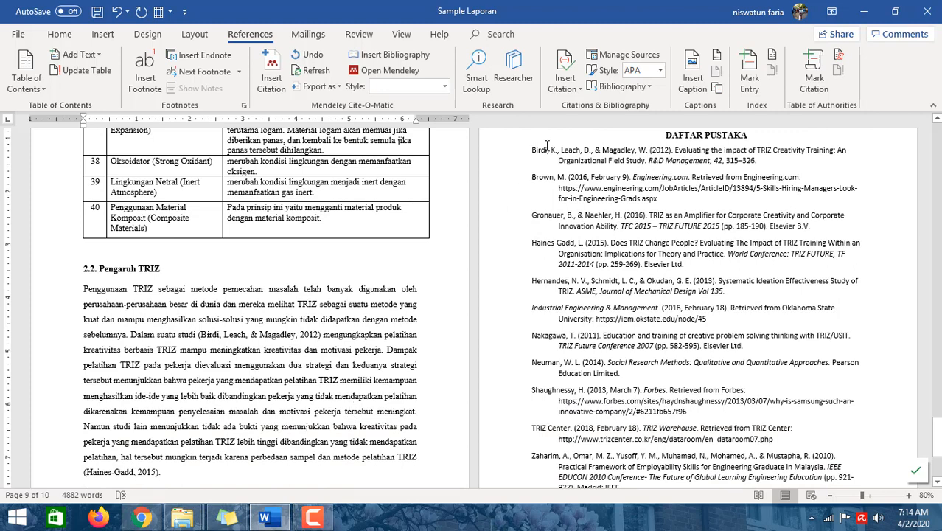
- Switch the citation style to Harvard - Anglia and back to APA Sixth Edition
{"action": "left_click", "coordinate": [661, 70]}
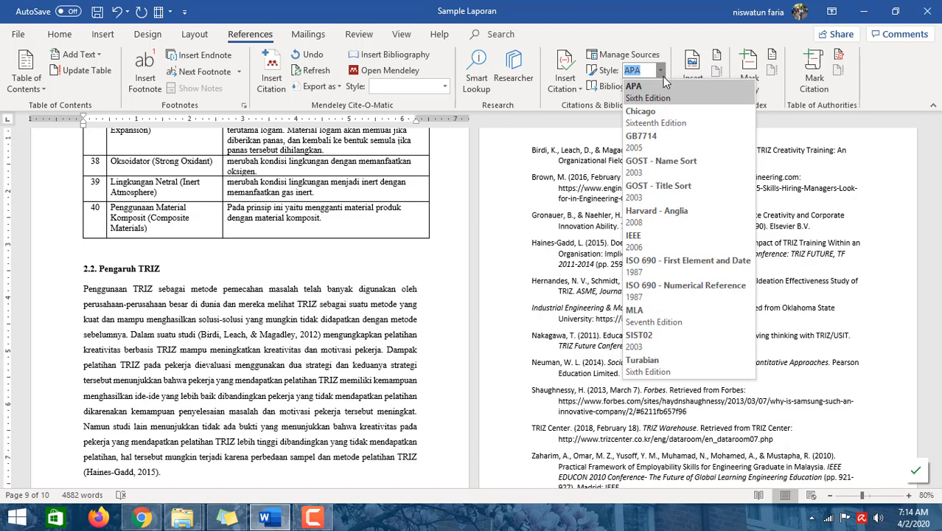
{"action": "left_click", "coordinate": [663, 212]}
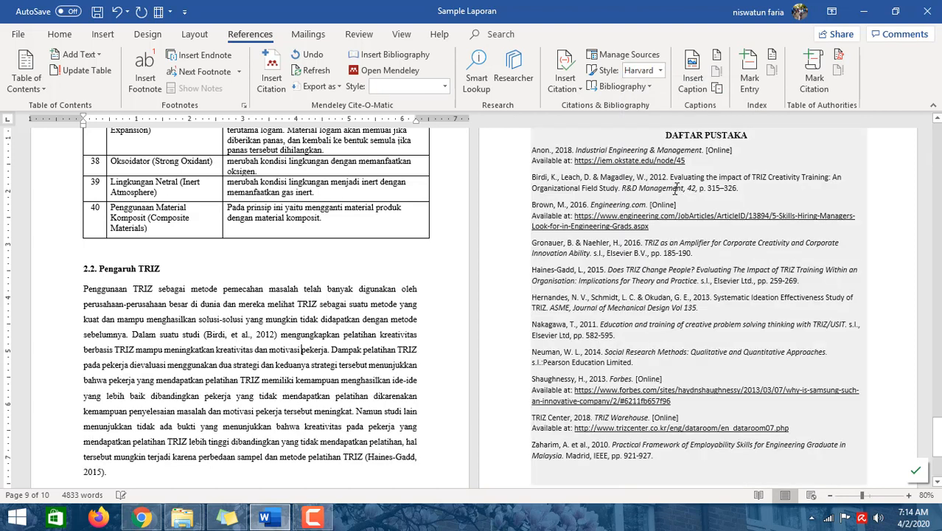
{"action": "left_click", "coordinate": [659, 70]}
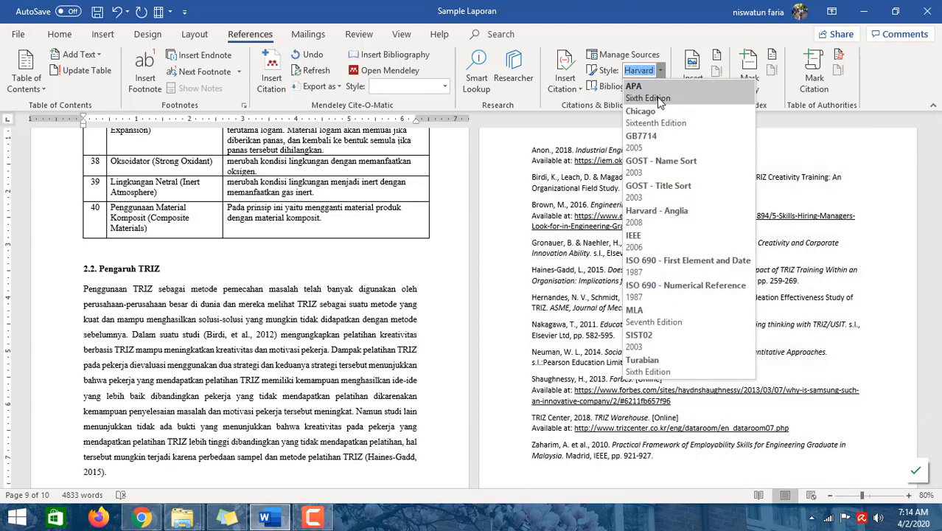
{"action": "left_click", "coordinate": [656, 97]}
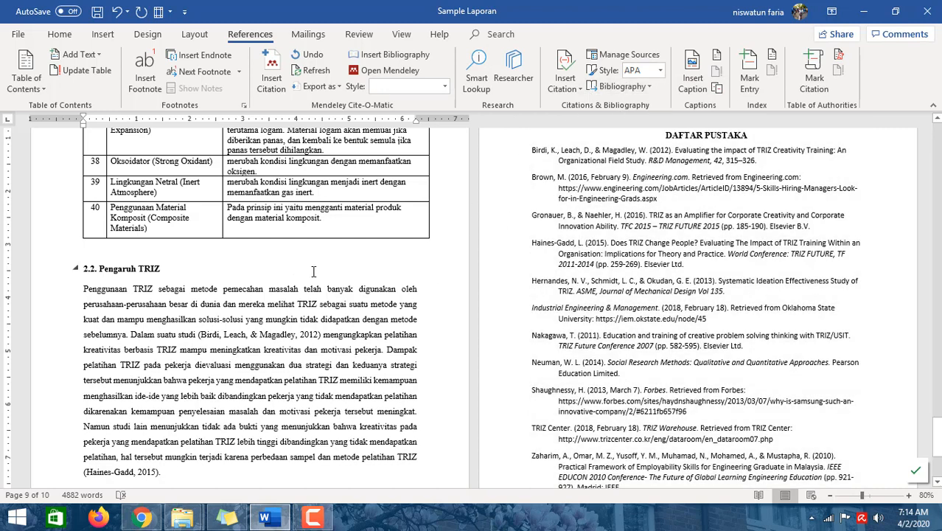
- Start adding a new citation source from the Insert Citation options
{"action": "left_click", "coordinate": [580, 89]}
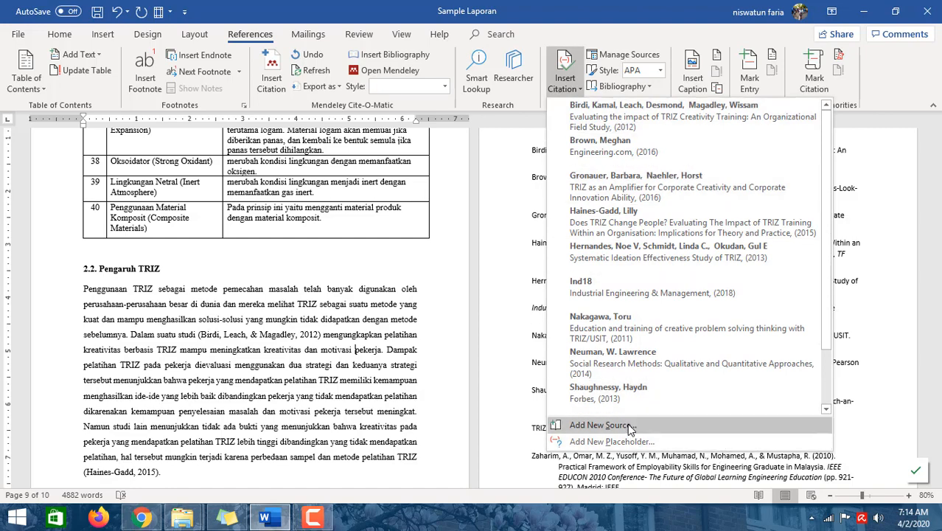
{"action": "left_click", "coordinate": [532, 129]}
{"action": "left_click", "coordinate": [565, 81]}
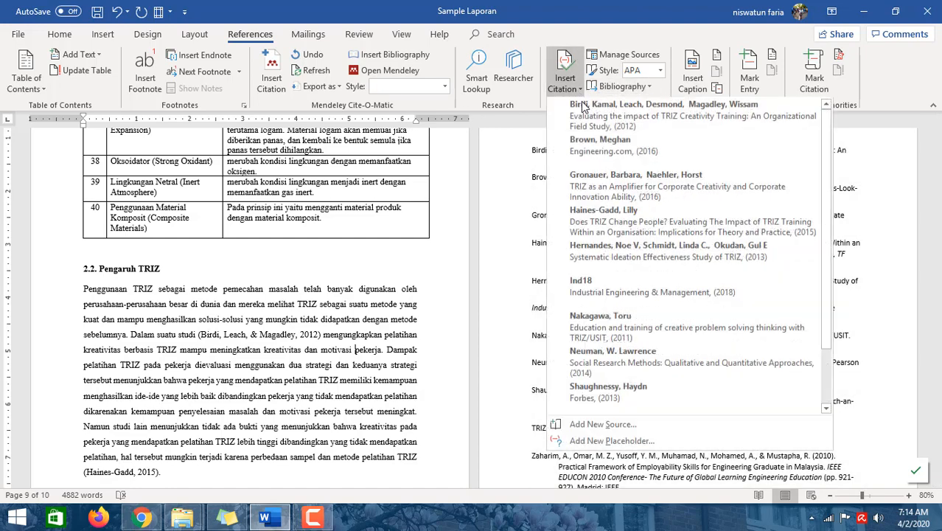
{"action": "left_click", "coordinate": [614, 422]}
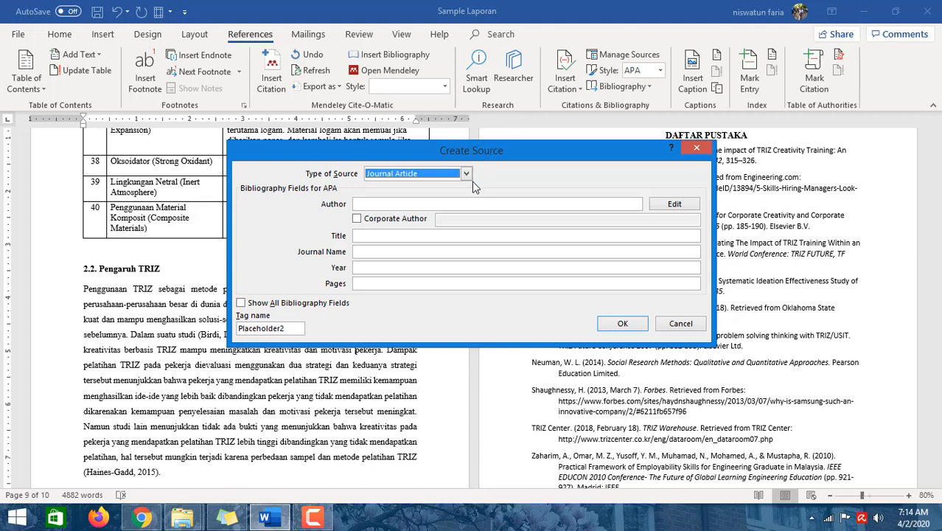
- Browse the available source types for the new source, keeping Journal Article
{"action": "left_click", "coordinate": [467, 176]}
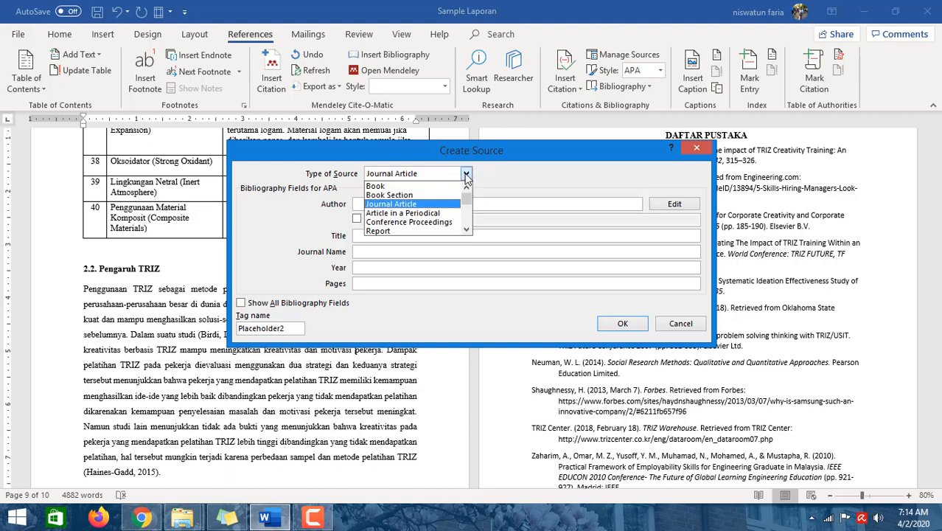
{"action": "left_click", "coordinate": [467, 175]}
{"action": "left_click", "coordinate": [466, 176]}
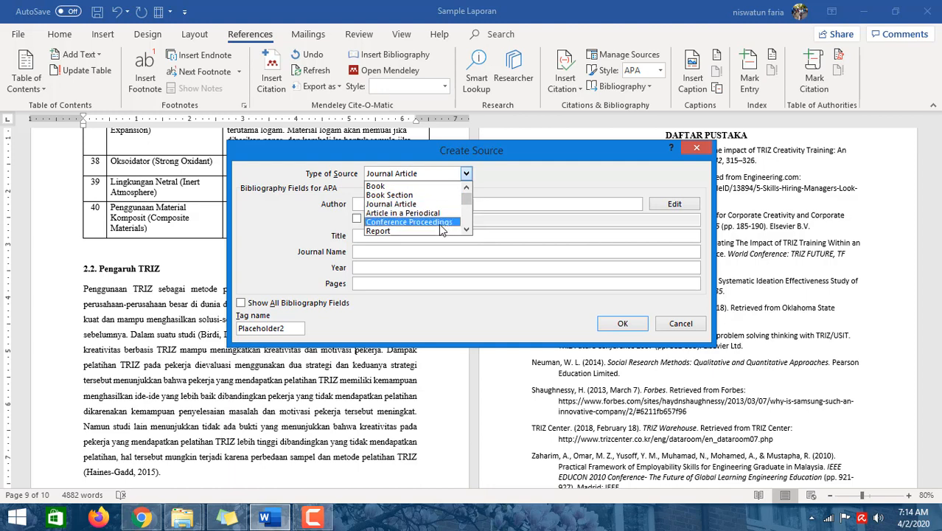
{"action": "left_click", "coordinate": [466, 231]}
{"action": "left_click", "coordinate": [466, 231]}
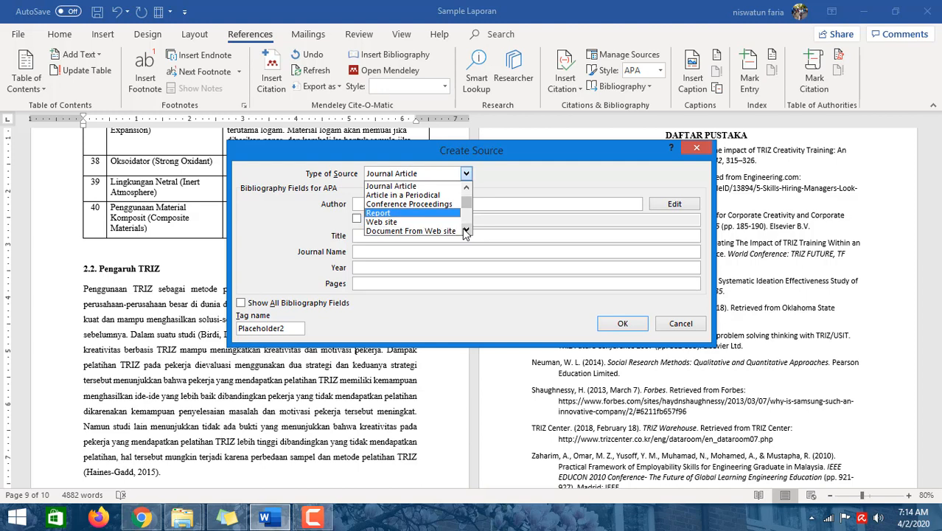
{"action": "left_click", "coordinate": [465, 230]}
{"action": "left_click", "coordinate": [466, 231]}
{"action": "left_click", "coordinate": [466, 231]}
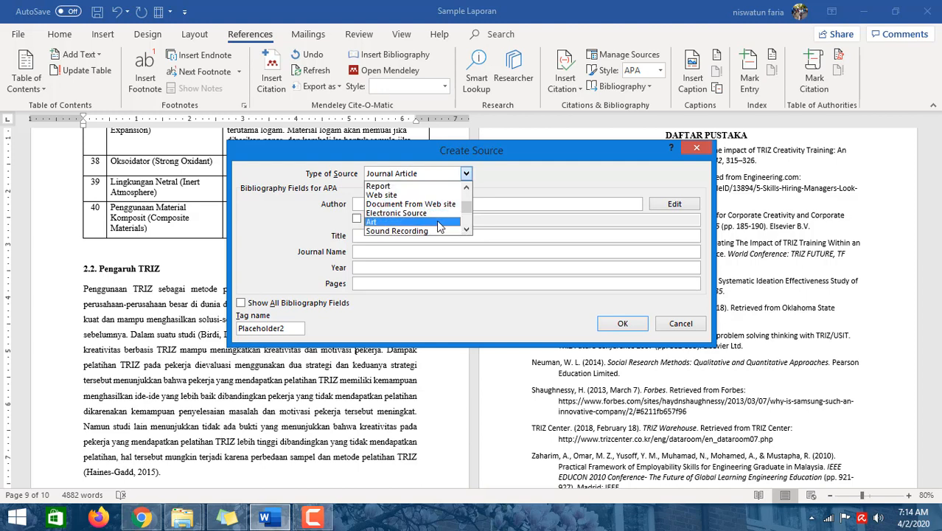
{"action": "left_click", "coordinate": [466, 230]}
{"action": "left_click", "coordinate": [466, 231]}
{"action": "left_click", "coordinate": [466, 231]}
{"action": "left_click", "coordinate": [466, 231]}
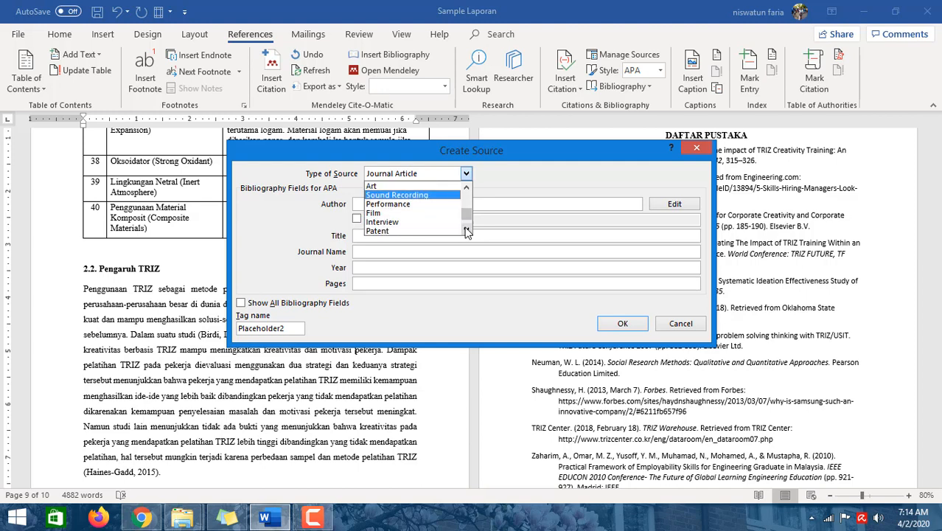
{"action": "left_click", "coordinate": [466, 230]}
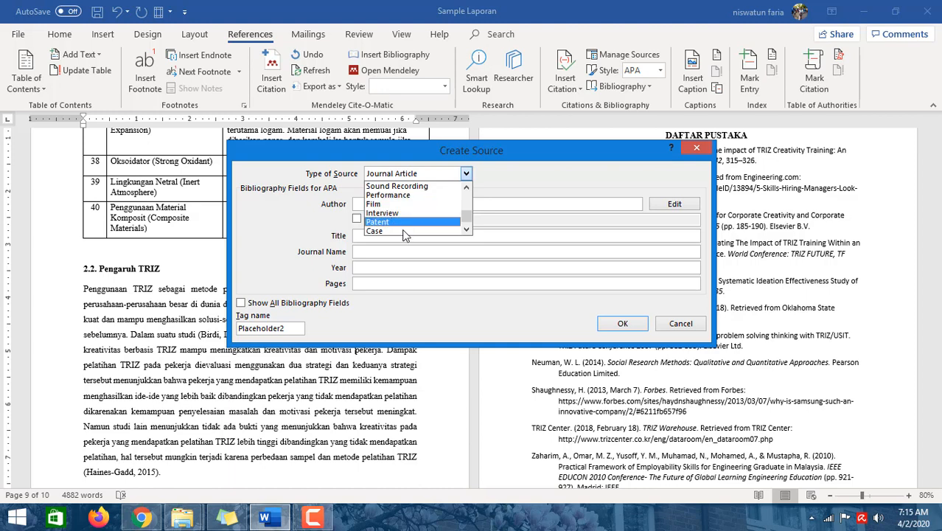
{"action": "left_click", "coordinate": [466, 229]}
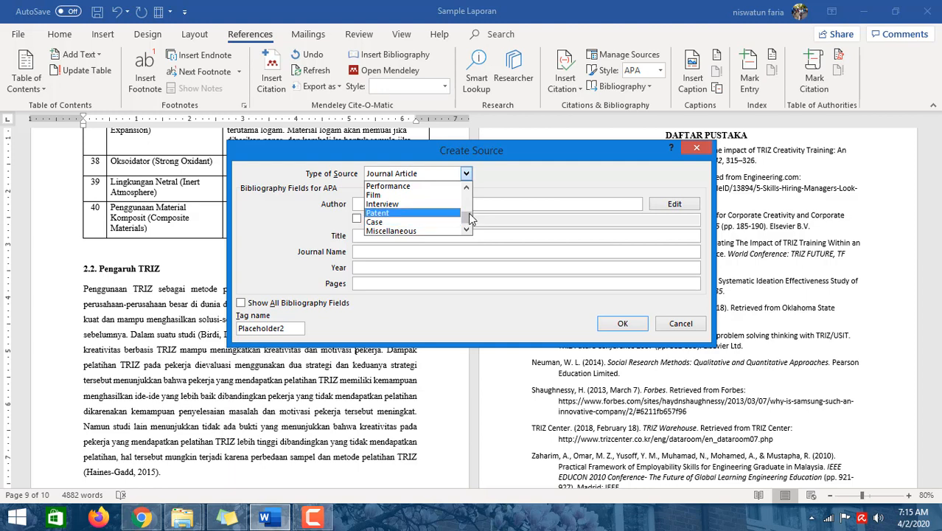
{"action": "left_click_drag", "start_coordinate": [467, 215], "coordinate": [465, 186]}
{"action": "left_click", "coordinate": [502, 175]}
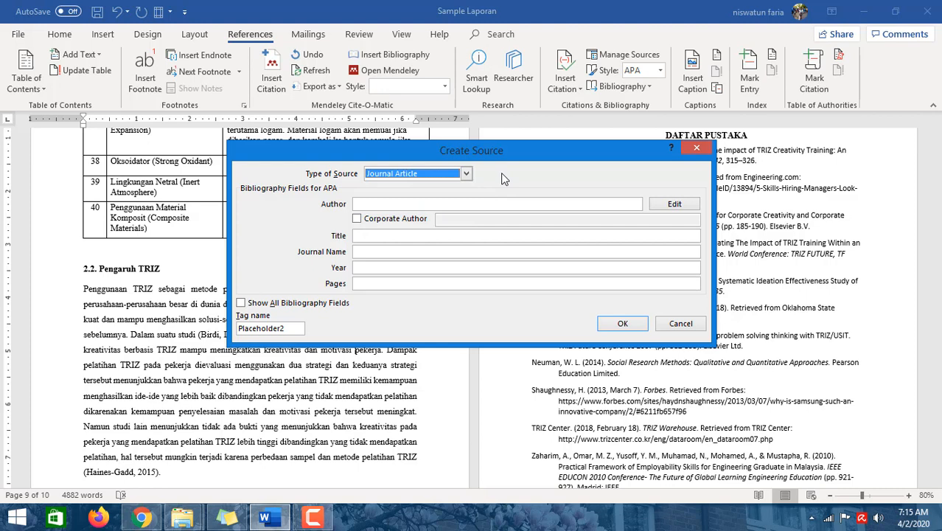
- Review the Journal Article fields for the new source, then cancel the Create Source dialog
{"action": "left_click", "coordinate": [413, 203]}
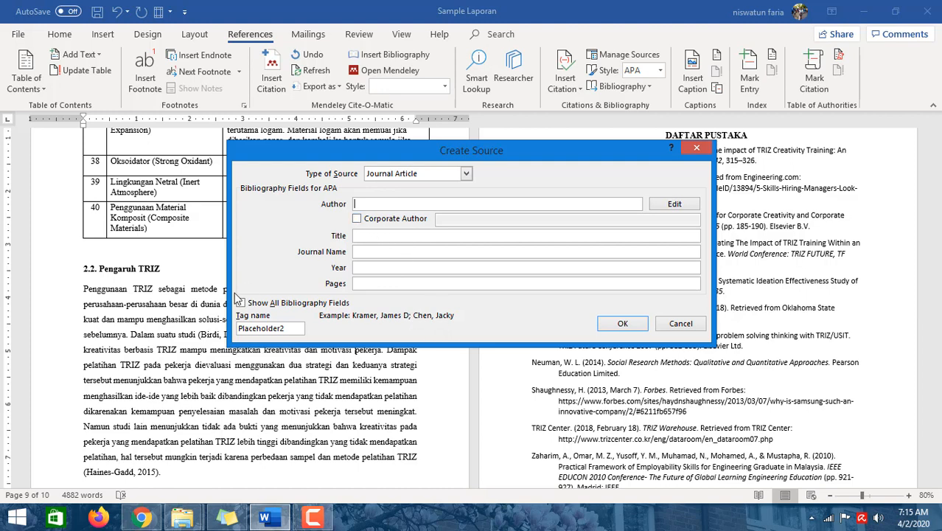
{"action": "left_click", "coordinate": [357, 220]}
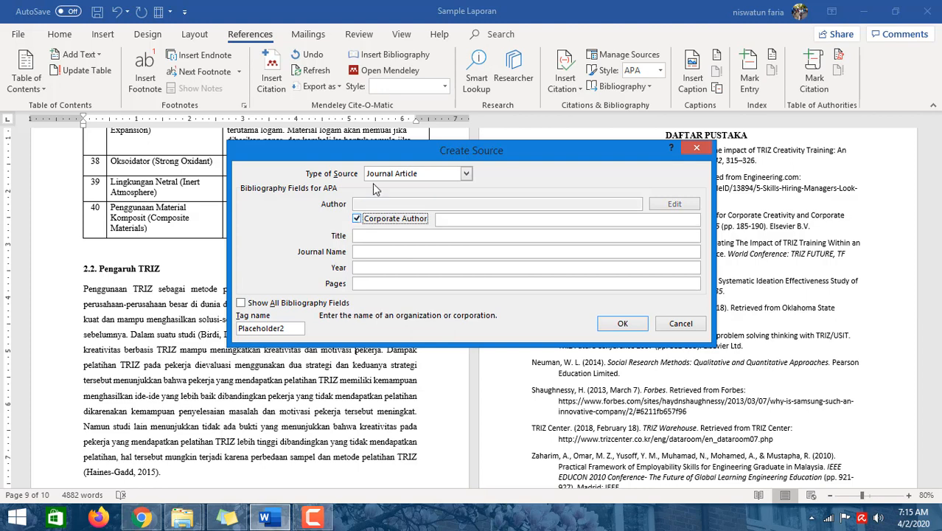
{"action": "left_click", "coordinate": [446, 219]}
{"action": "left_click", "coordinate": [357, 219]}
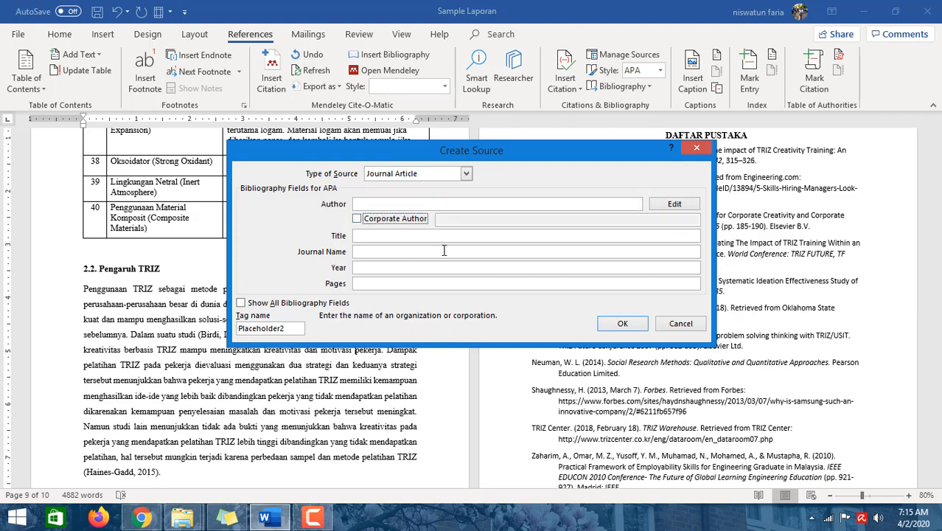
{"action": "left_click", "coordinate": [374, 236]}
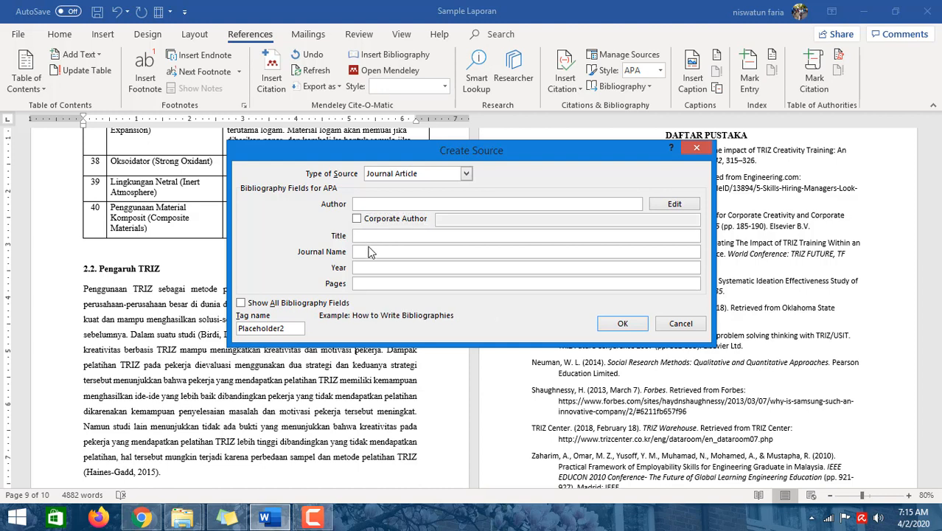
{"action": "left_click", "coordinate": [370, 251]}
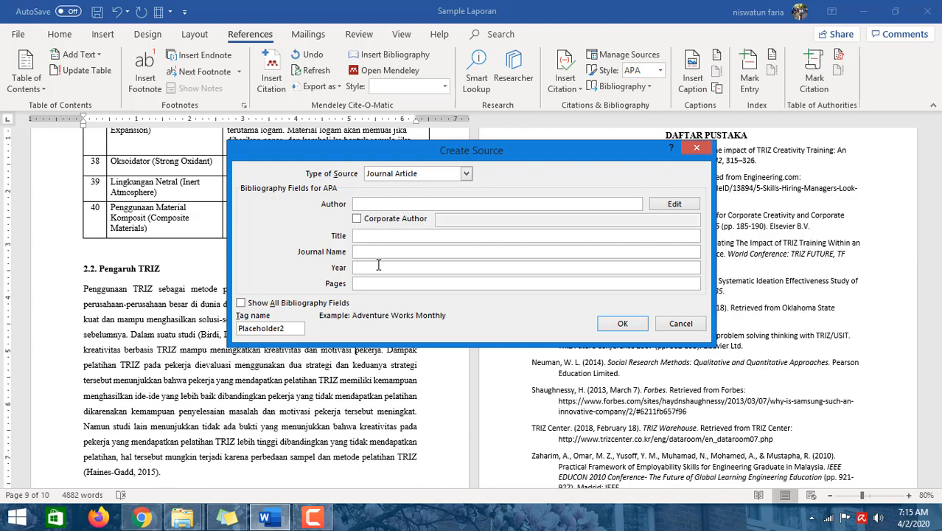
{"action": "left_click", "coordinate": [376, 269]}
{"action": "left_click", "coordinate": [372, 283]}
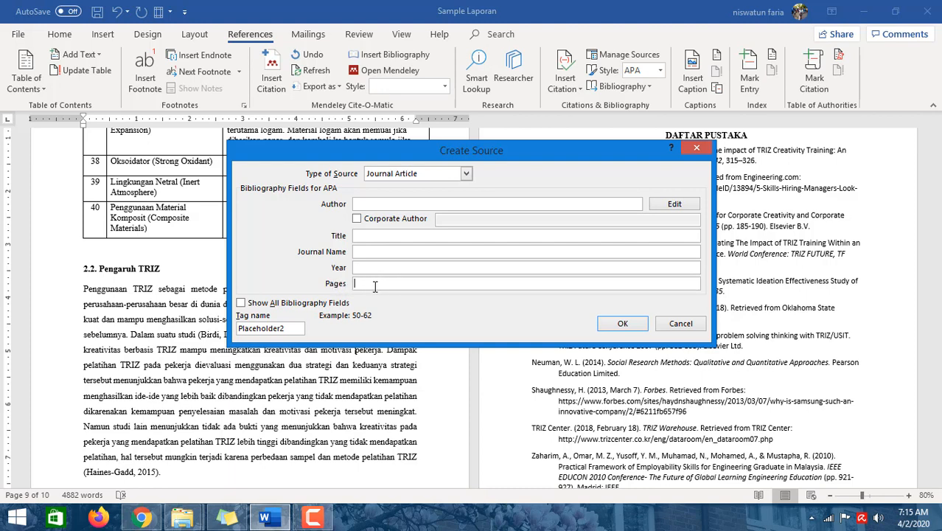
{"action": "left_click", "coordinate": [680, 325]}
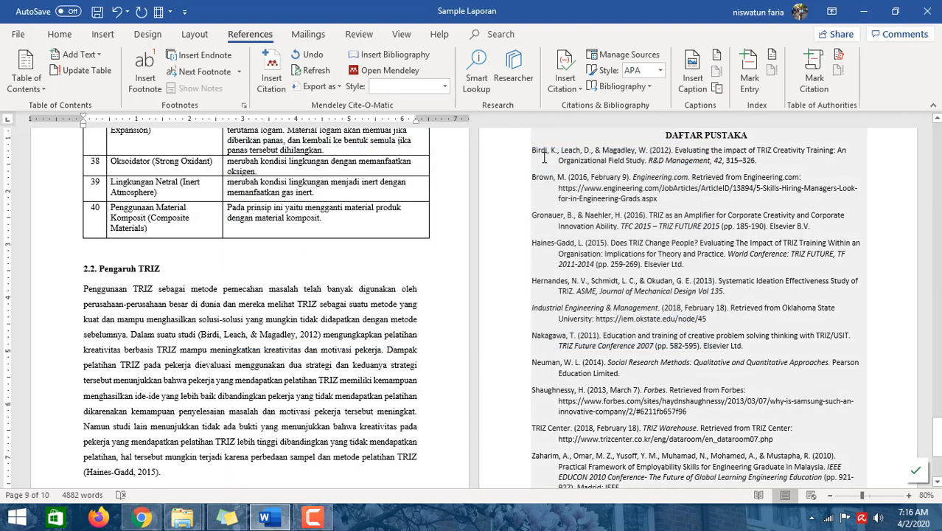
- Insert a Nakagawa (2011) citation after "motivasi pekerja" in section 2.2 Pengaruh TRIZ
{"action": "left_click", "coordinate": [580, 89]}
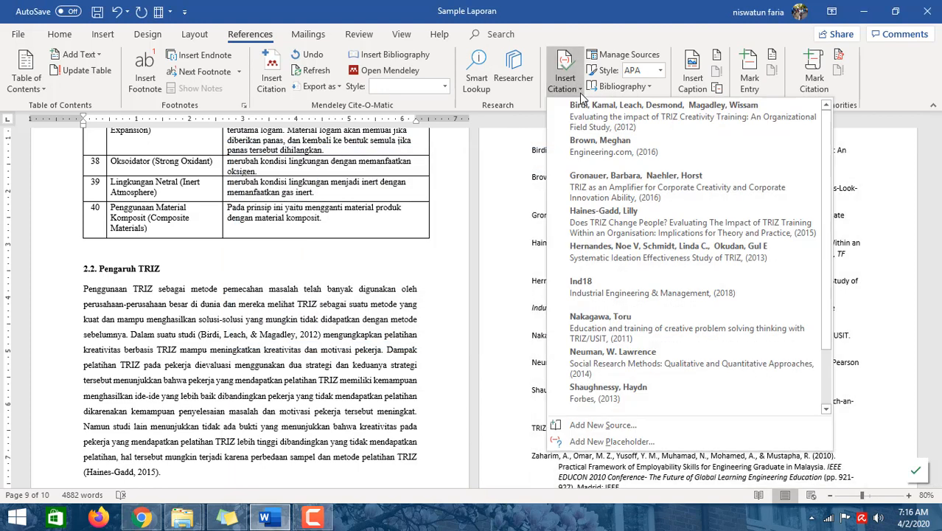
{"action": "scroll", "coordinate": [828, 268], "scroll_direction": "down", "scroll_amount": 2}
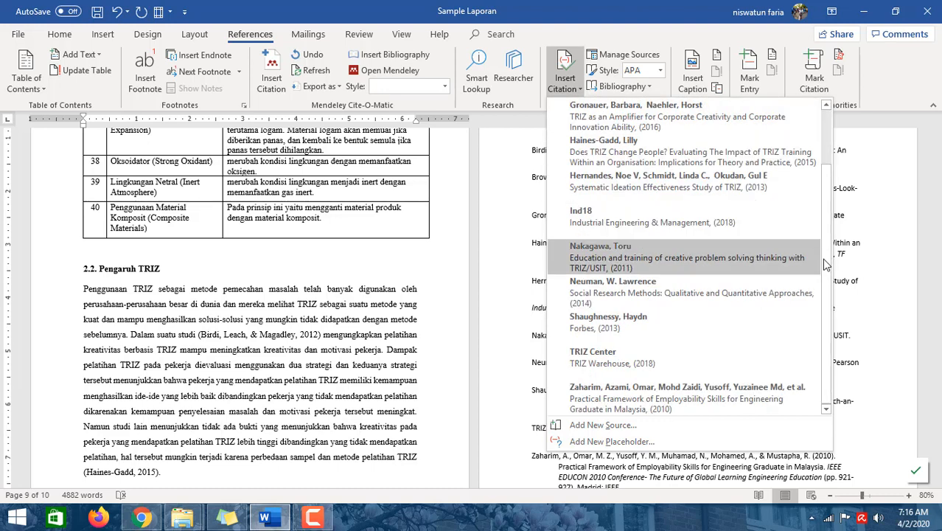
{"action": "scroll", "coordinate": [828, 269], "scroll_direction": "up", "scroll_amount": 2}
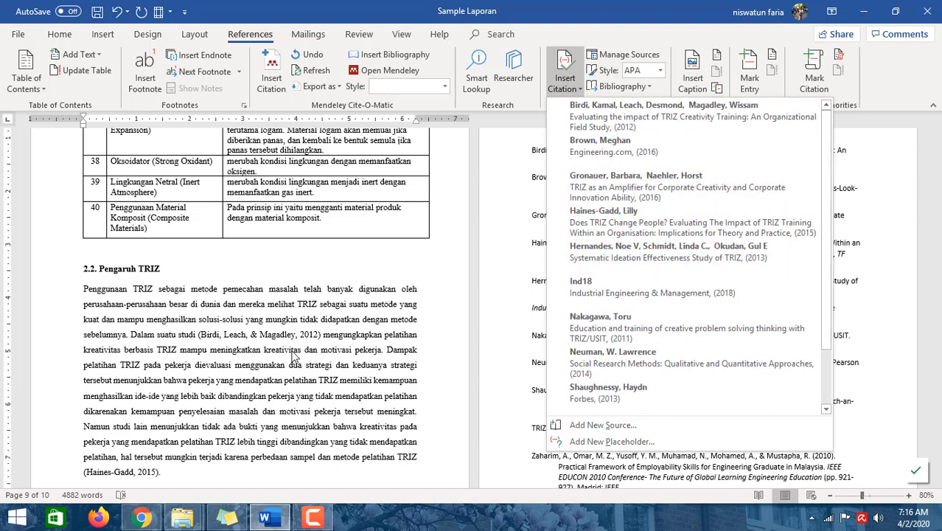
{"action": "left_click", "coordinate": [290, 346]}
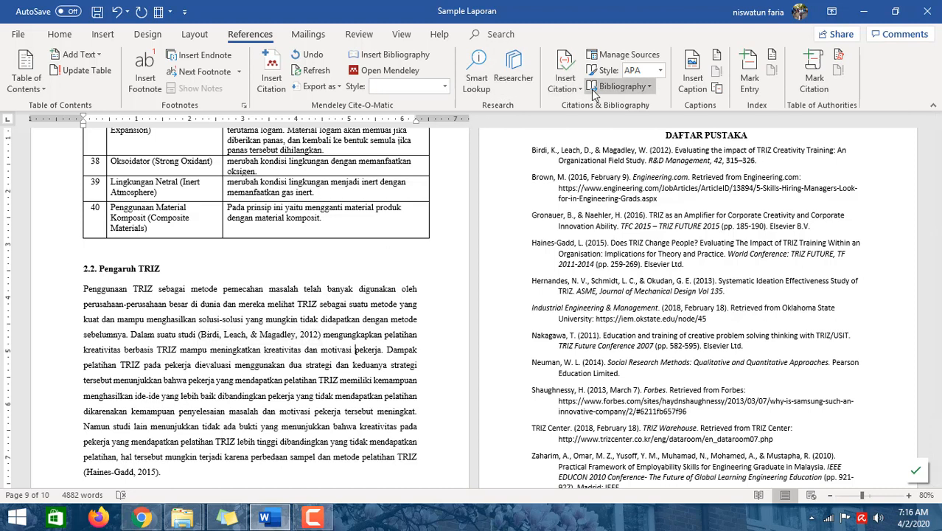
{"action": "left_click", "coordinate": [566, 82]}
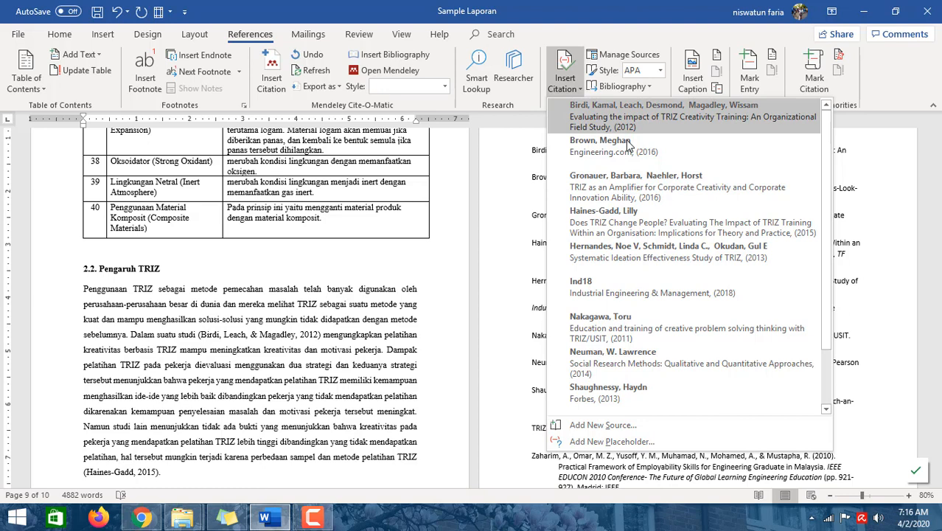
{"action": "left_click", "coordinate": [306, 403]}
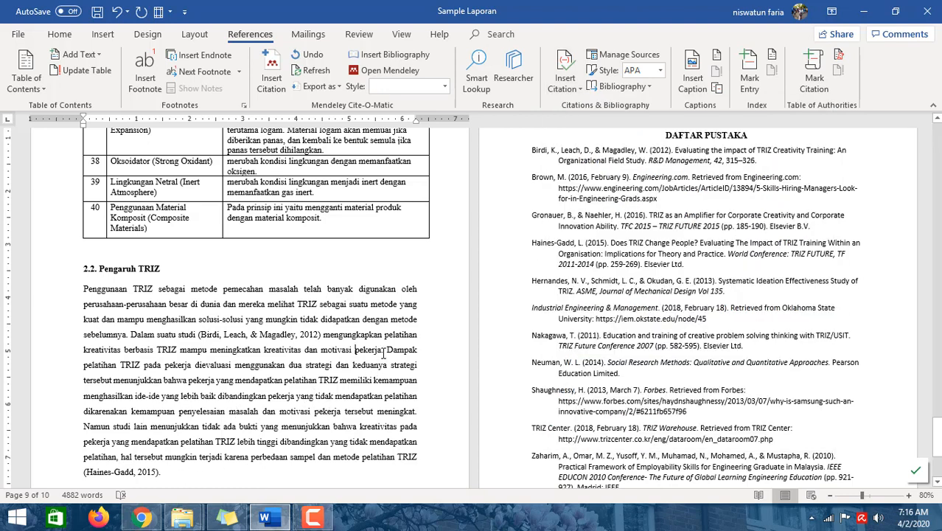
{"action": "left_click", "coordinate": [578, 88]}
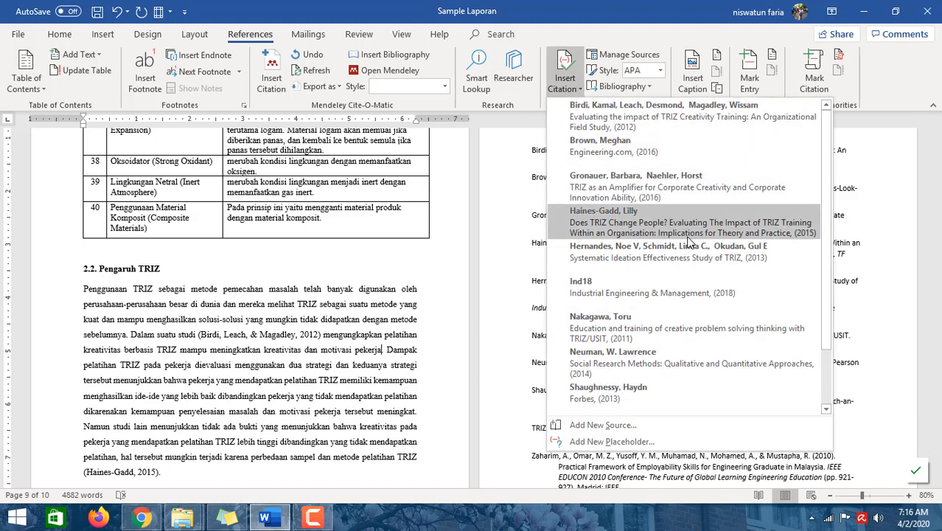
{"action": "left_click", "coordinate": [651, 328]}
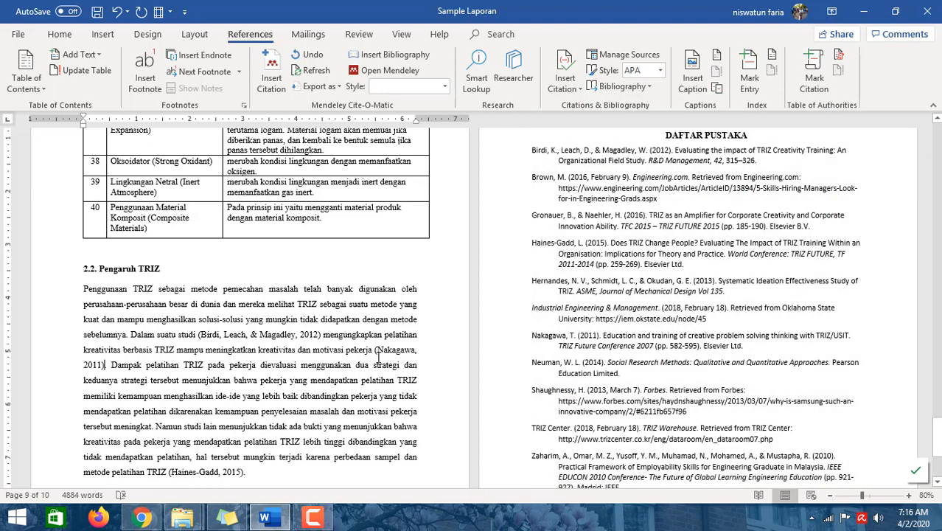
- Open the Source Manager and review sources in the master list and current list, then close it
{"action": "left_click", "coordinate": [375, 351]}
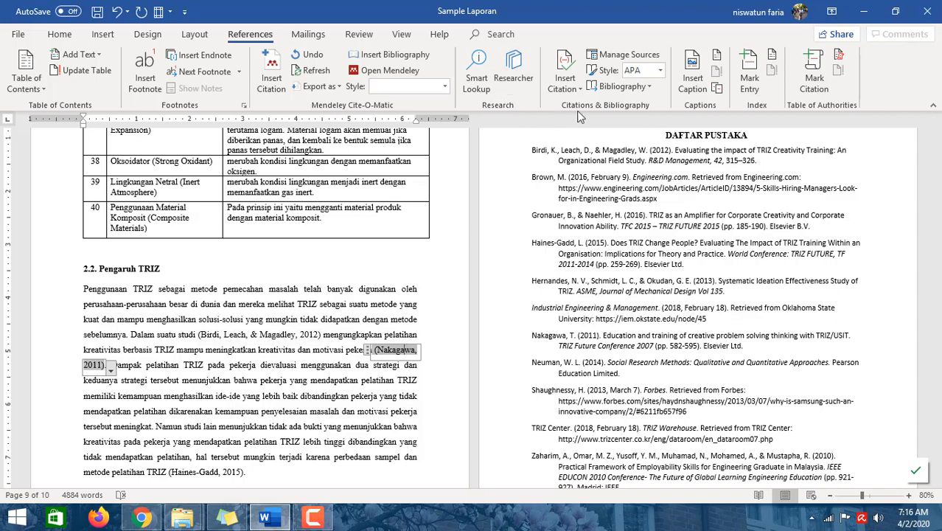
{"action": "left_click", "coordinate": [600, 61]}
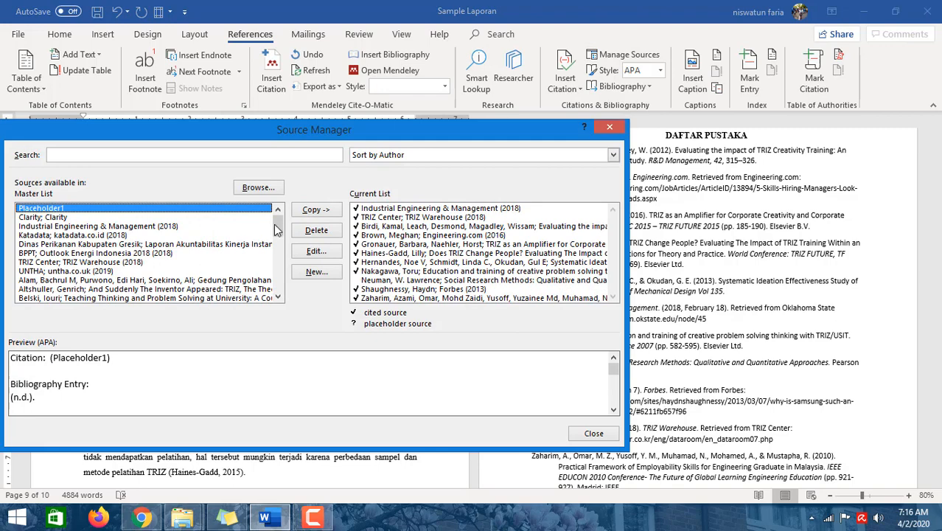
{"action": "left_click_drag", "start_coordinate": [275, 224], "coordinate": [253, 212]}
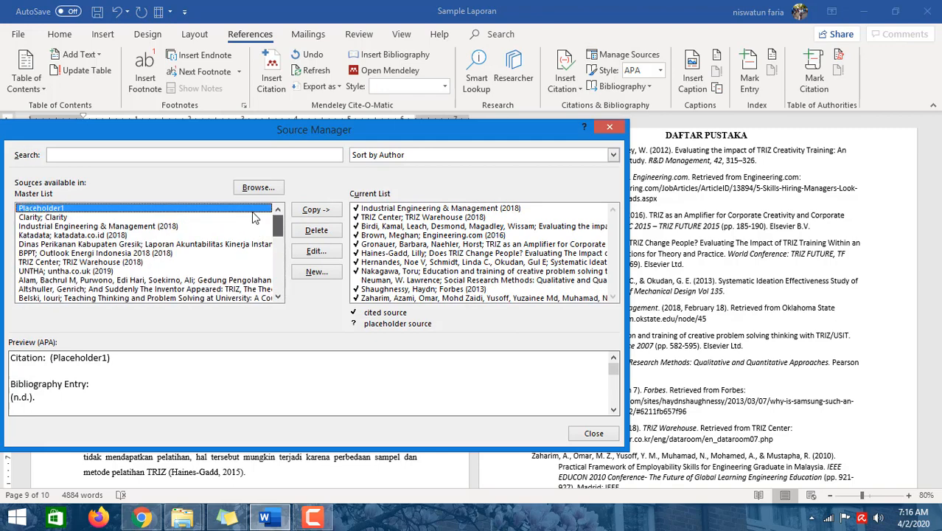
{"action": "left_click", "coordinate": [58, 237]}
{"action": "left_click", "coordinate": [66, 262]}
{"action": "left_click", "coordinate": [77, 280]}
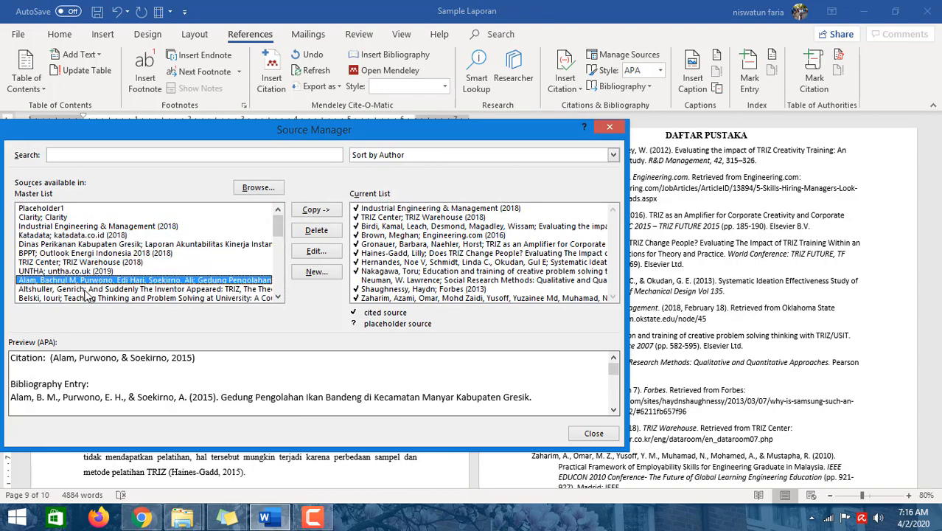
{"action": "left_click", "coordinate": [86, 289]}
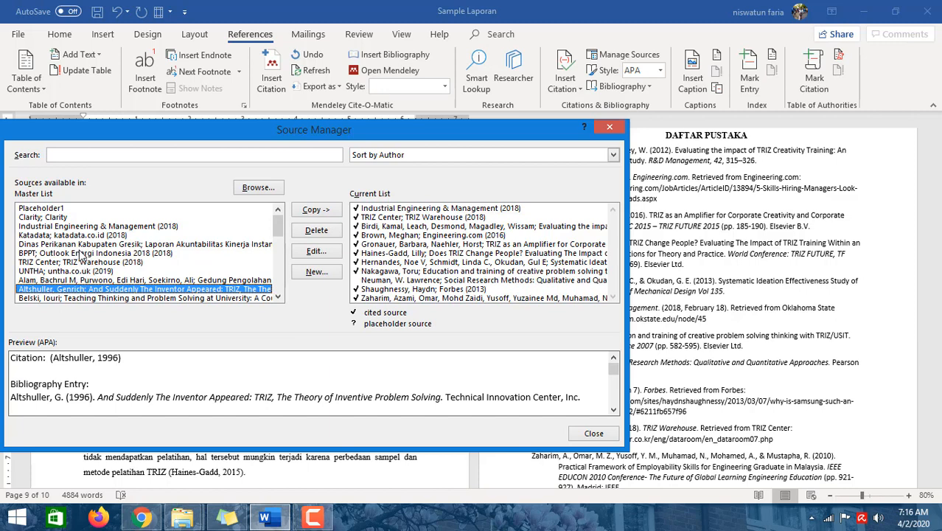
{"action": "left_click", "coordinate": [403, 227]}
{"action": "left_click", "coordinate": [407, 253]}
{"action": "left_click", "coordinate": [410, 289]}
{"action": "left_click", "coordinate": [410, 280]}
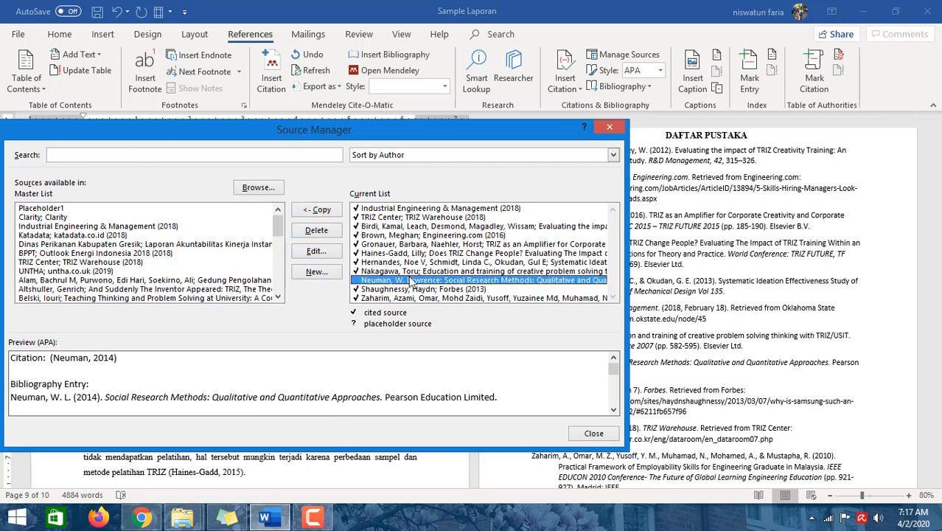
{"action": "left_click", "coordinate": [411, 271]}
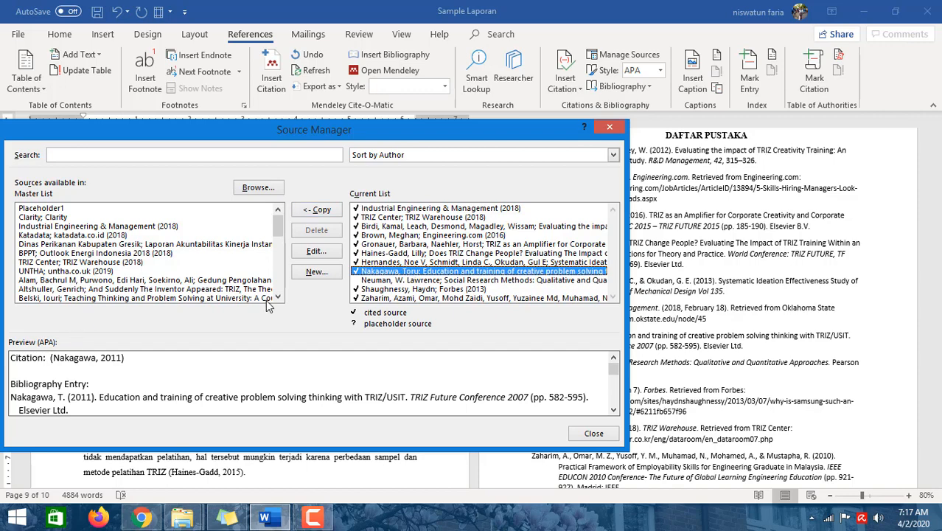
{"action": "left_click", "coordinate": [594, 433]}
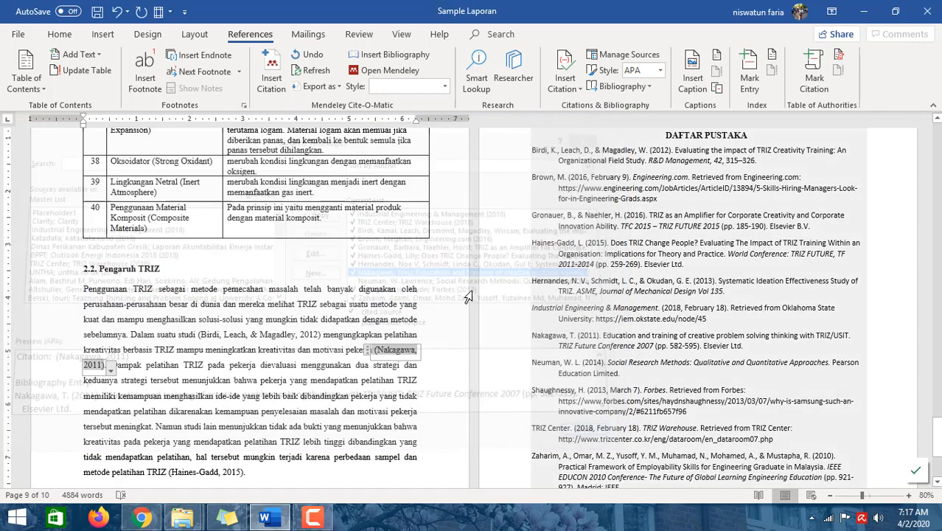
- Insert the bibliography into the Daftar Pustaka field from the Bibliography gallery
{"action": "left_click", "coordinate": [759, 247]}
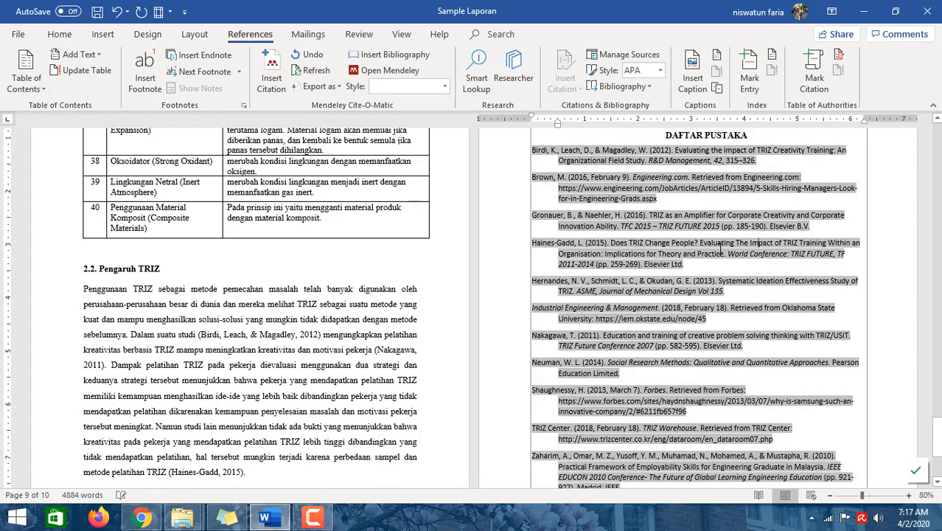
{"action": "scroll", "coordinate": [724, 247], "scroll_direction": "up", "scroll_amount": 2}
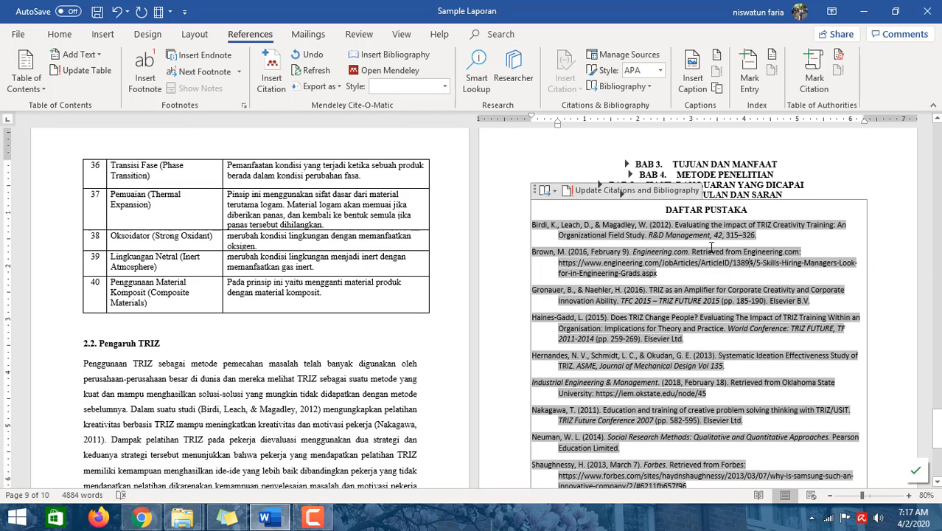
{"action": "left_click", "coordinate": [669, 214]}
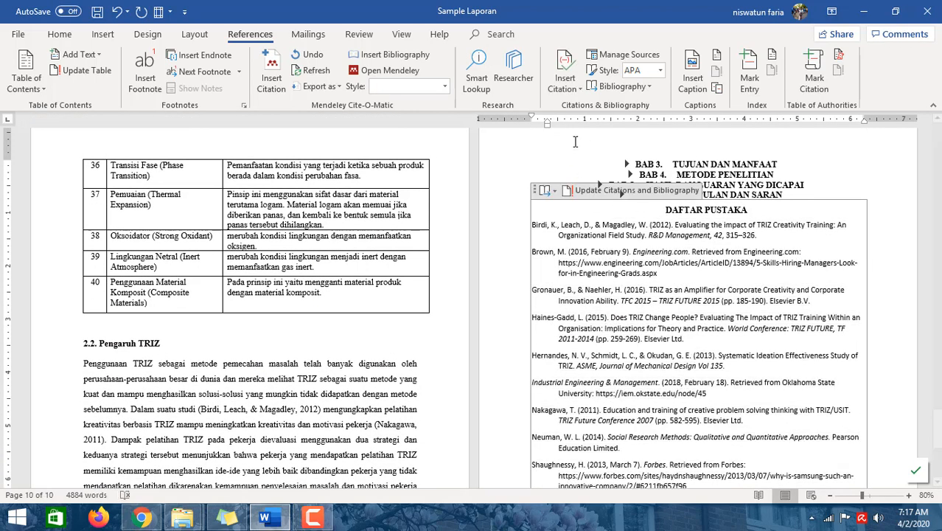
{"action": "left_click", "coordinate": [649, 87]}
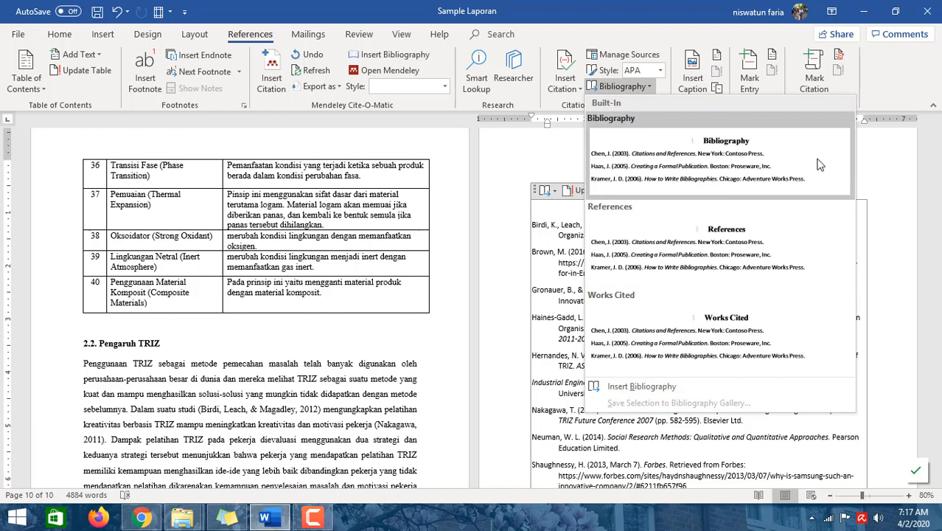
{"action": "left_click", "coordinate": [728, 390]}
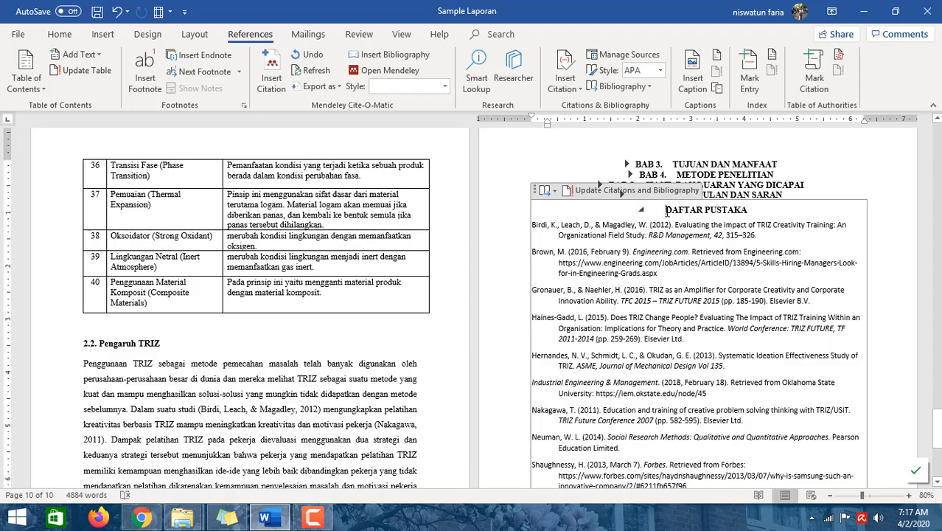
- Scroll through the section 2.2 citations and the Daftar Pustaka list to check them
{"action": "scroll", "coordinate": [657, 238], "scroll_direction": "down", "scroll_amount": 8}
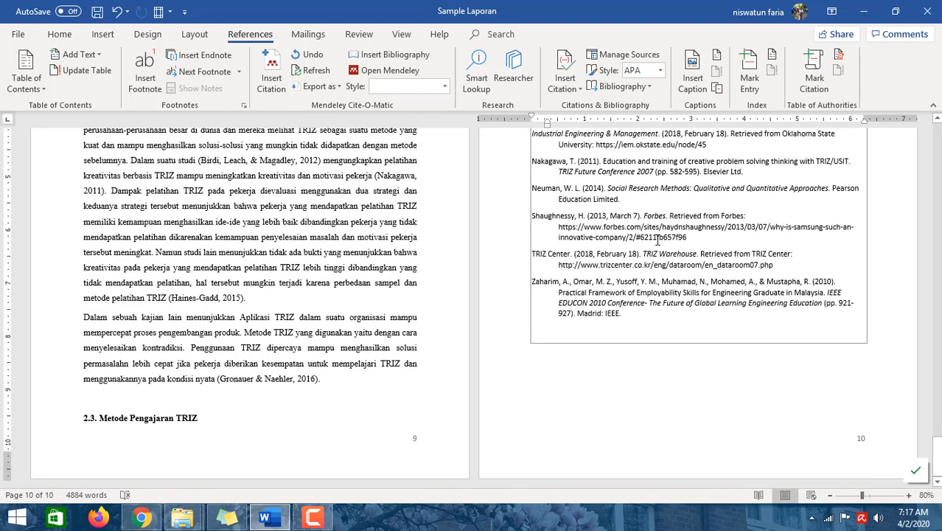
{"action": "scroll", "coordinate": [656, 237], "scroll_direction": "up", "scroll_amount": 5}
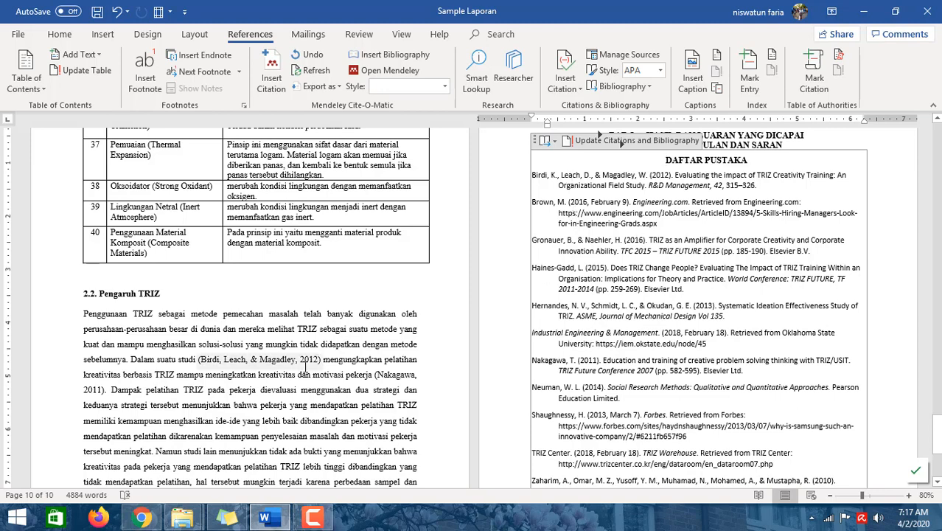
{"action": "left_click", "coordinate": [301, 363]}
{"action": "scroll", "coordinate": [611, 184], "scroll_direction": "down", "scroll_amount": 1}
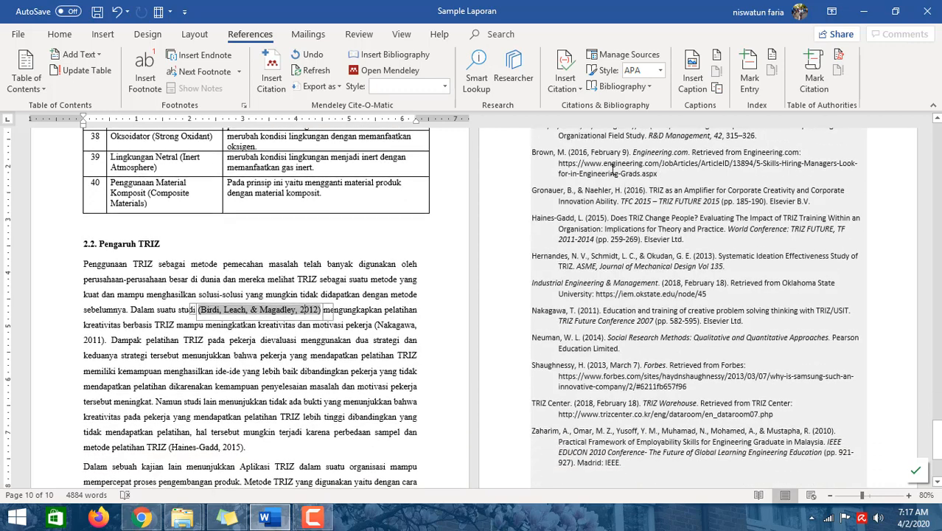
{"action": "scroll", "coordinate": [611, 184], "scroll_direction": "up", "scroll_amount": 1}
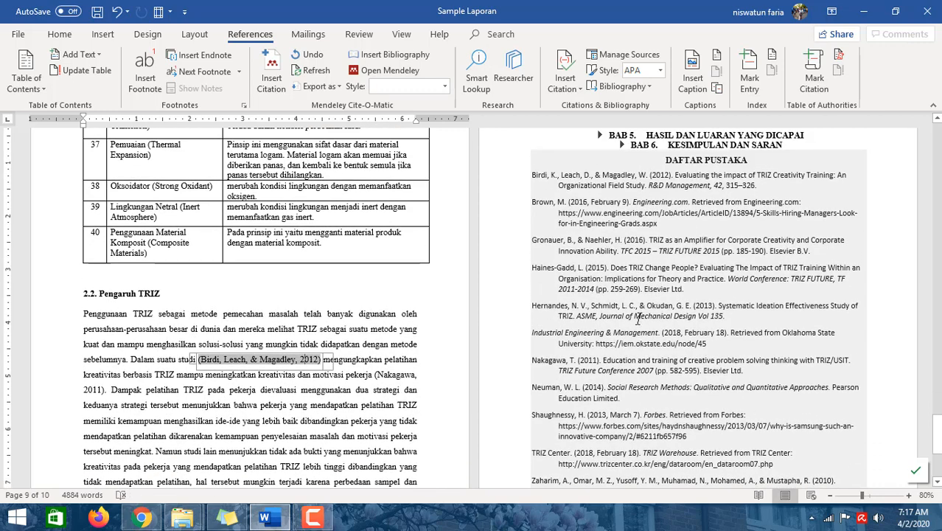
{"action": "scroll", "coordinate": [638, 318], "scroll_direction": "up", "scroll_amount": 1}
{"action": "left_click", "coordinate": [662, 209]}
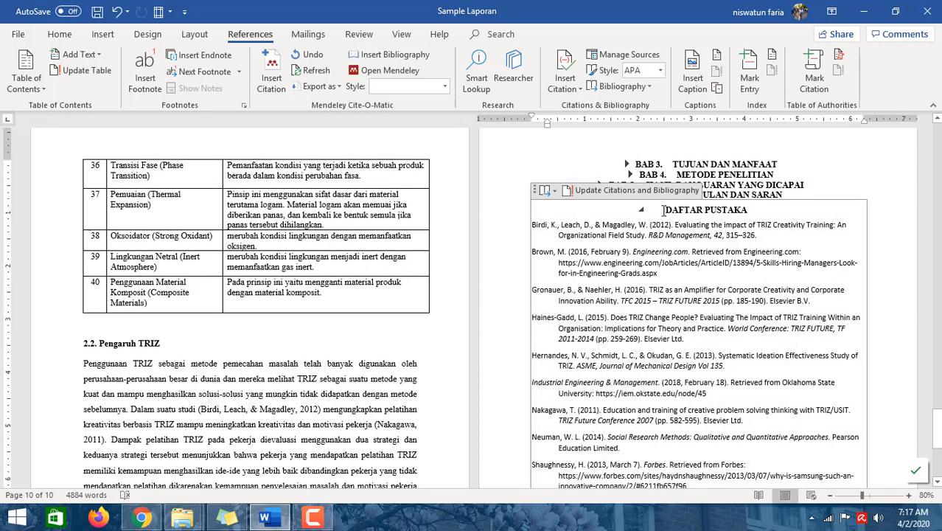
{"action": "left_click", "coordinate": [626, 86]}
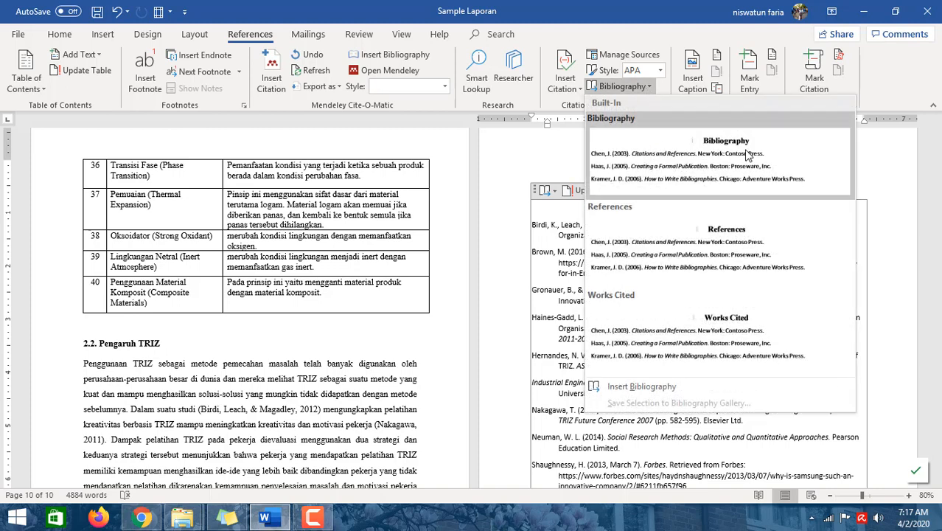
{"action": "left_click", "coordinate": [904, 169]}
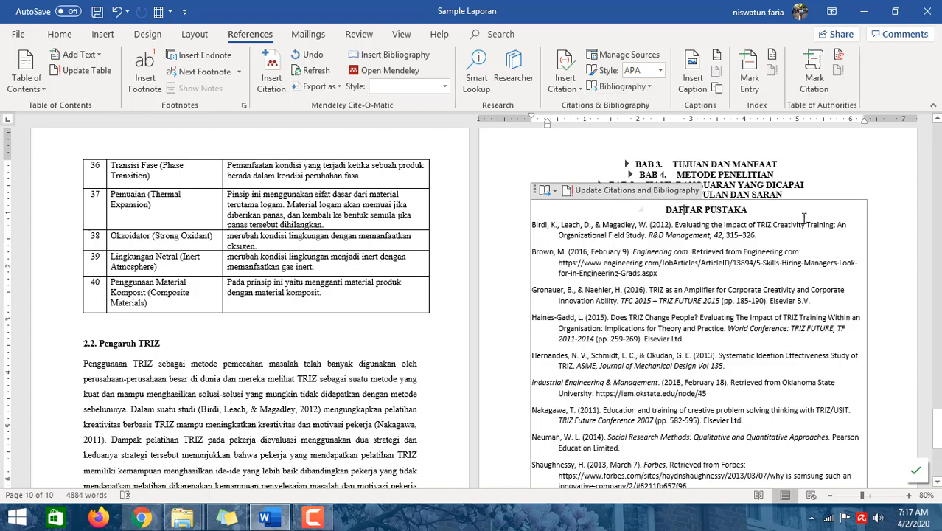
{"action": "left_click_drag", "start_coordinate": [740, 209], "coordinate": [665, 209]}
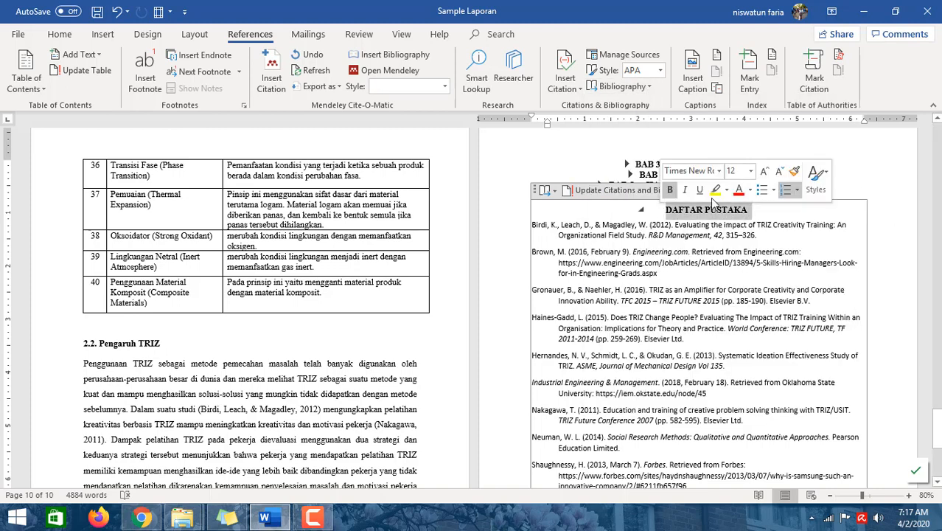
{"action": "left_click", "coordinate": [881, 161]}
{"action": "left_click", "coordinate": [615, 215]}
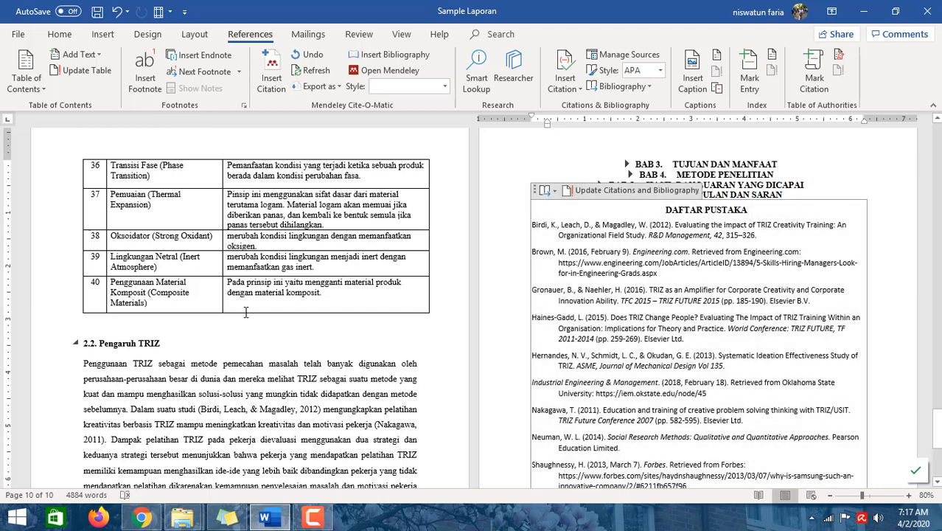
- Scroll back through the document from section 2.2 to the figures and Tabel 2-1 in section 2.1
{"action": "left_click", "coordinate": [424, 361]}
{"action": "scroll", "coordinate": [370, 370], "scroll_direction": "down", "scroll_amount": 5}
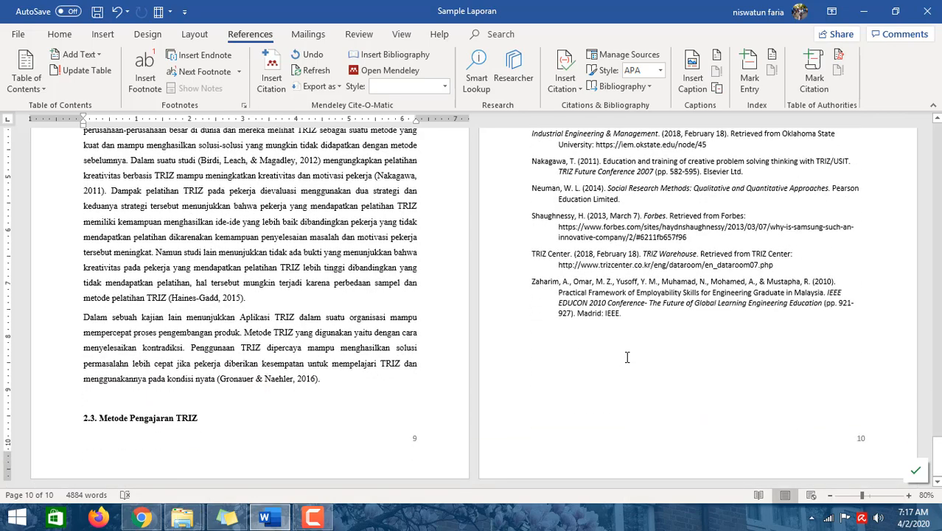
{"action": "scroll", "coordinate": [627, 356], "scroll_direction": "up", "scroll_amount": 20}
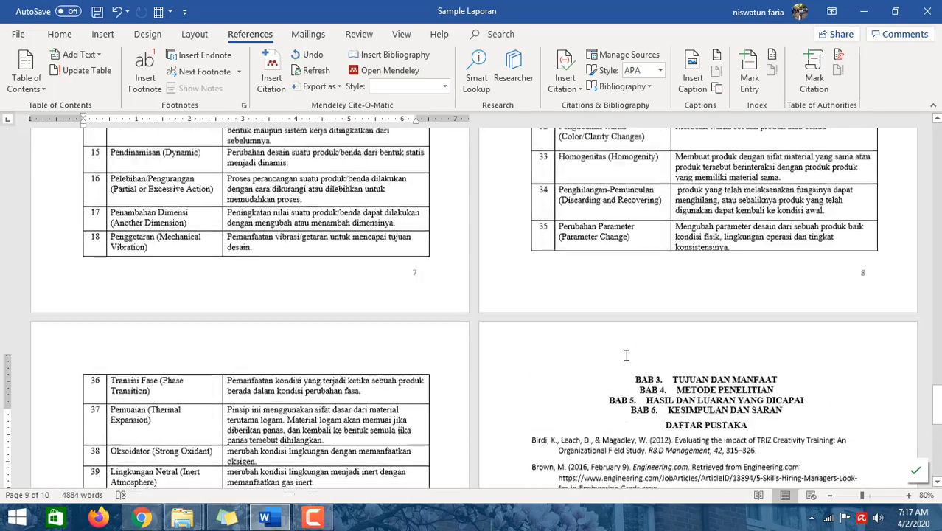
{"action": "scroll", "coordinate": [626, 356], "scroll_direction": "up", "scroll_amount": 6}
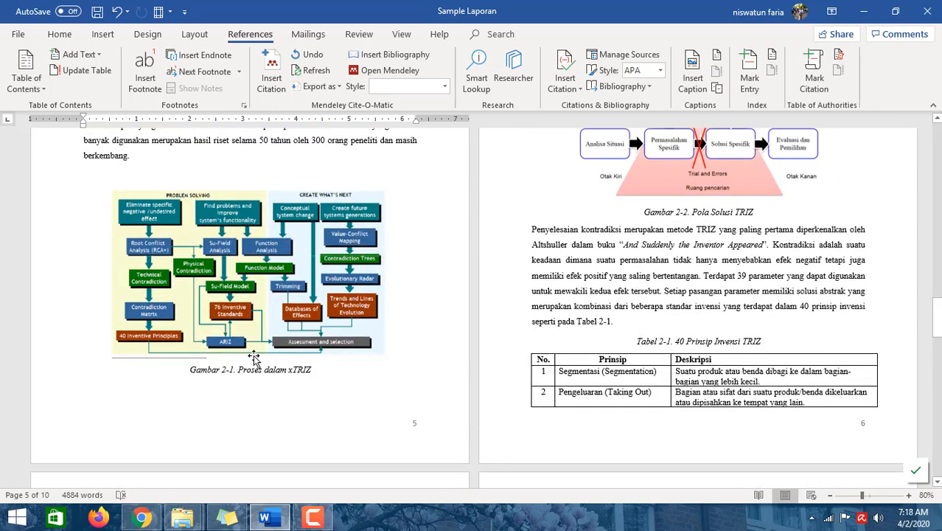
{"action": "scroll", "coordinate": [260, 357], "scroll_direction": "up", "scroll_amount": 3}
{"action": "scroll", "coordinate": [256, 355], "scroll_direction": "up", "scroll_amount": 1}
{"action": "scroll", "coordinate": [256, 354], "scroll_direction": "down", "scroll_amount": 3}
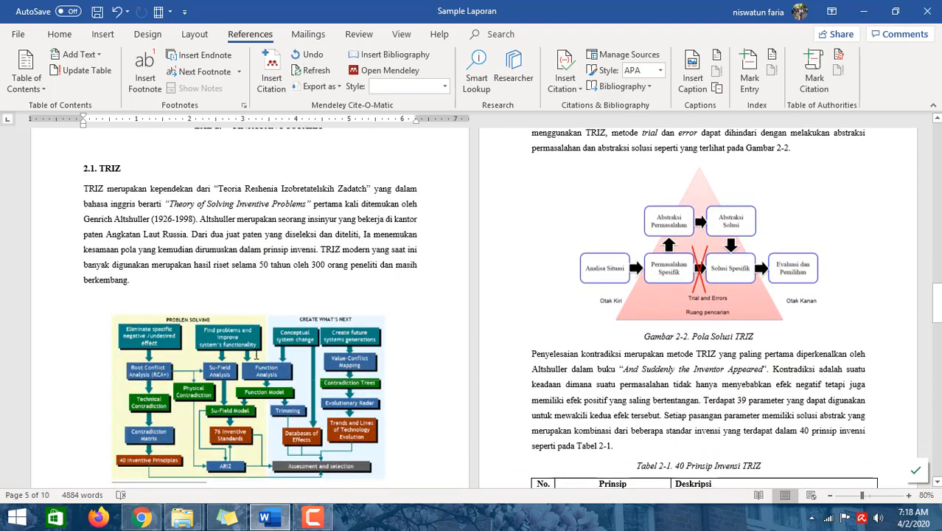
{"action": "scroll", "coordinate": [254, 353], "scroll_direction": "up", "scroll_amount": 3}
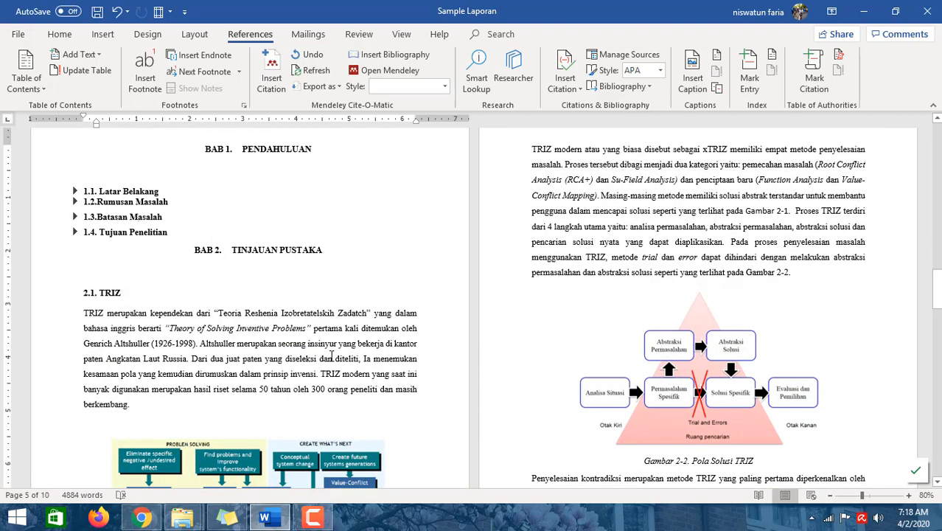
{"action": "scroll", "coordinate": [331, 355], "scroll_direction": "down", "scroll_amount": 6}
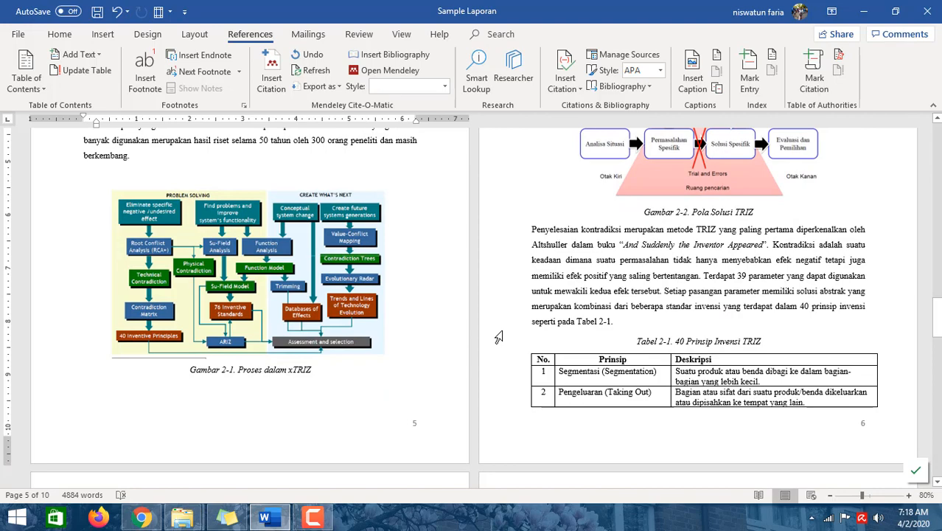
{"action": "scroll", "coordinate": [498, 337], "scroll_direction": "up", "scroll_amount": 2}
{"action": "scroll", "coordinate": [749, 305], "scroll_direction": "down", "scroll_amount": 3}
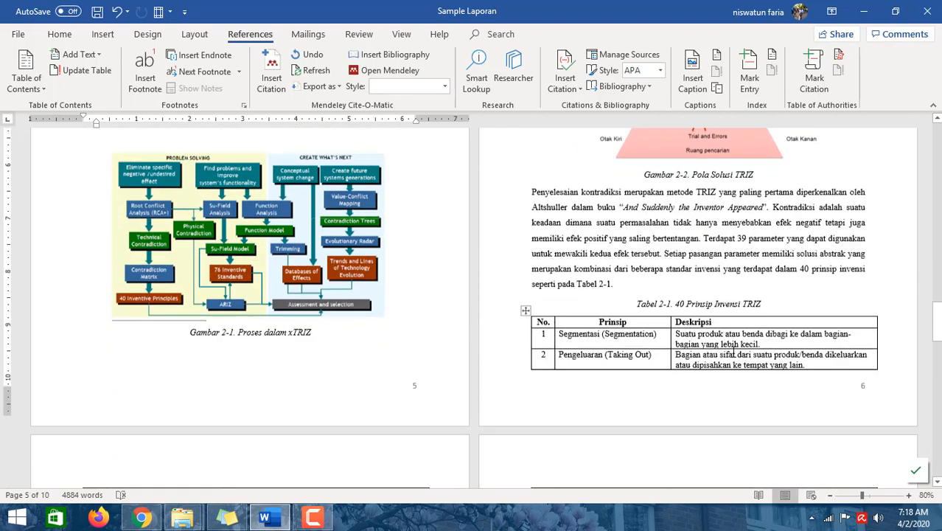
- Open the Cross-reference dialog after "Tabel 2-1.", browse the reference types, and cancel it
{"action": "left_click", "coordinate": [700, 318]}
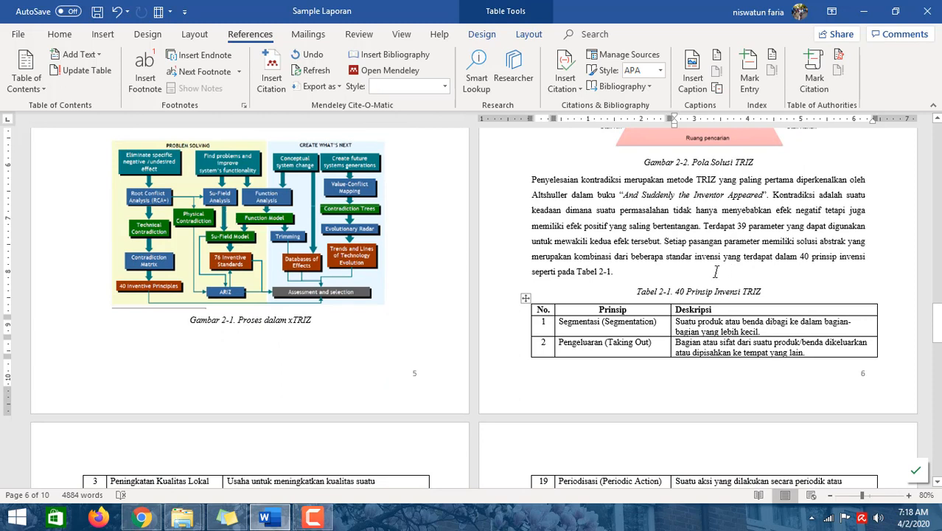
{"action": "left_click", "coordinate": [614, 271]}
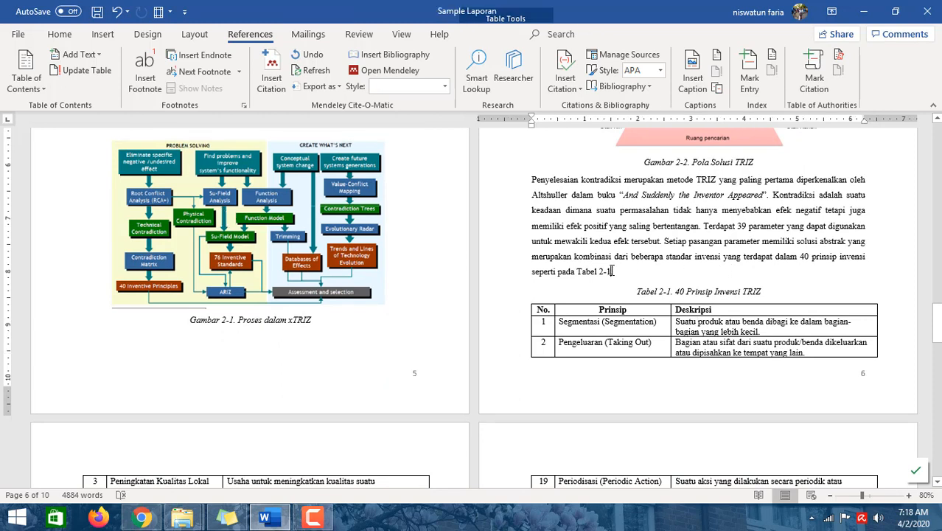
{"action": "left_click", "coordinate": [716, 88]}
{"action": "left_click", "coordinate": [410, 196]}
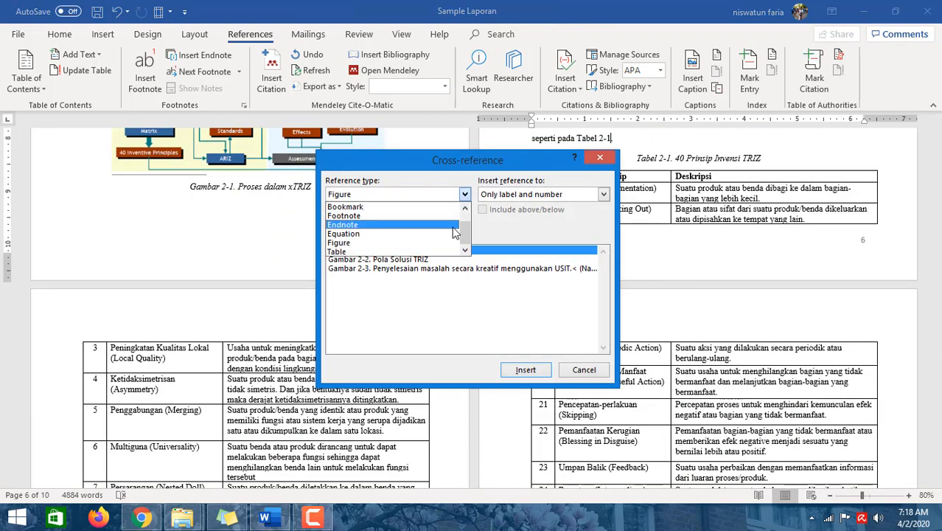
{"action": "scroll", "coordinate": [378, 221], "scroll_direction": "up", "scroll_amount": 1}
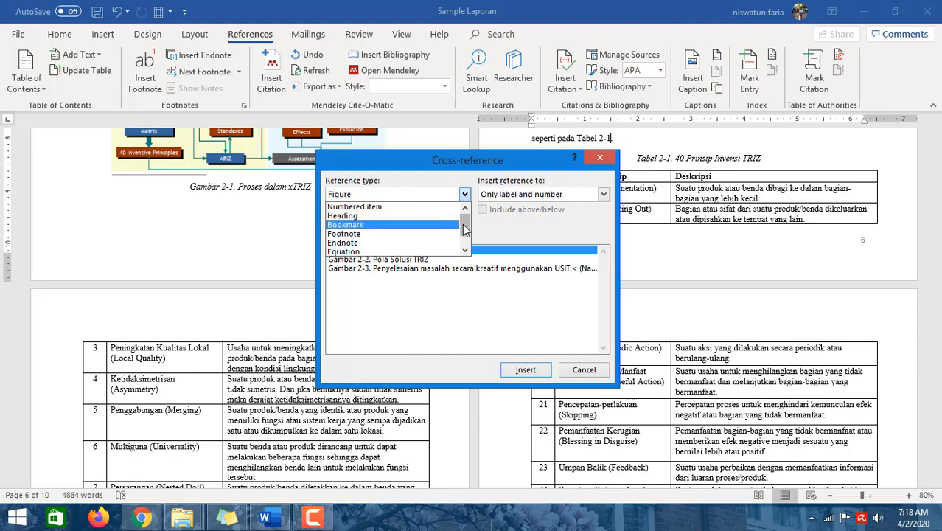
{"action": "scroll", "coordinate": [413, 228], "scroll_direction": "down", "scroll_amount": 2}
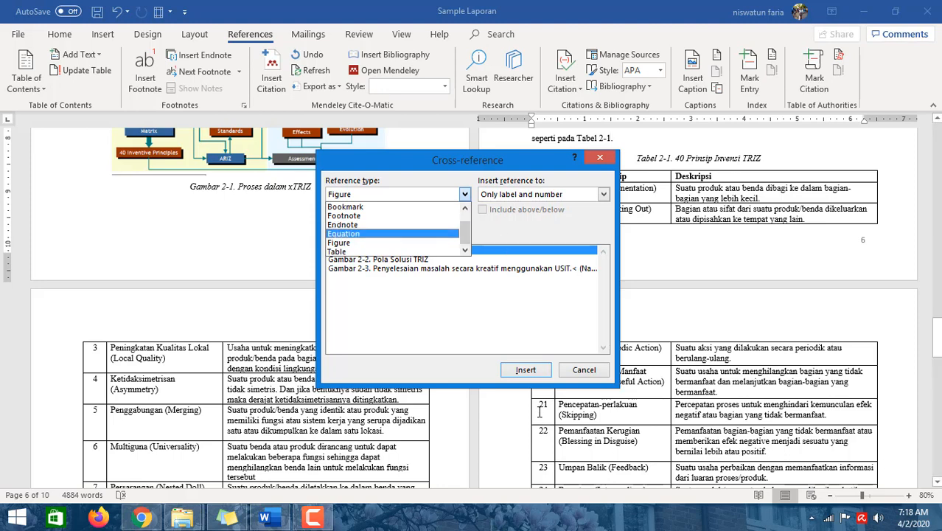
{"action": "left_click", "coordinate": [578, 378]}
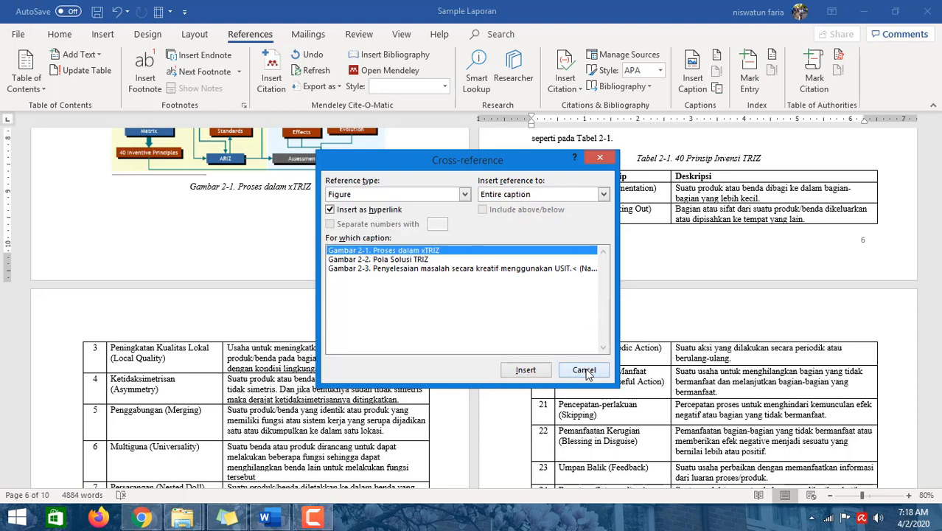
{"action": "left_click", "coordinate": [588, 372]}
{"action": "left_click", "coordinate": [635, 294]}
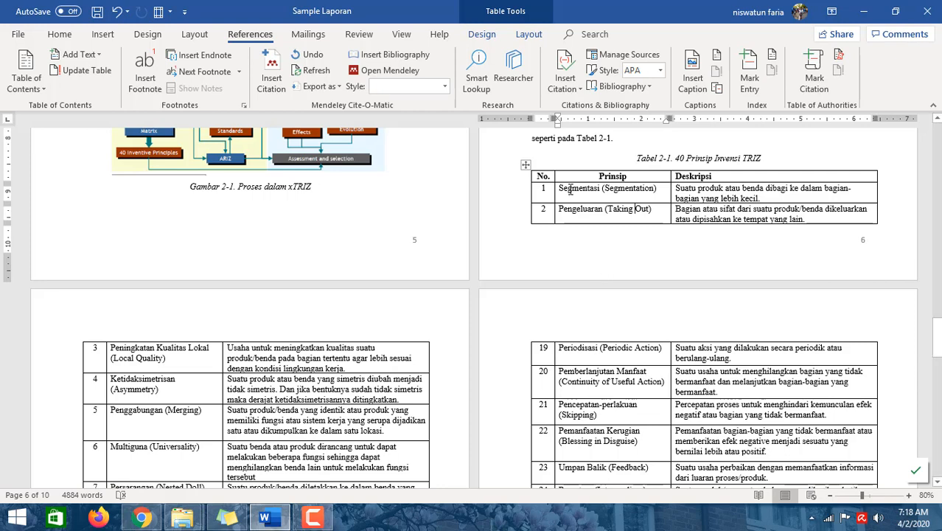
{"action": "left_click", "coordinate": [312, 518]}
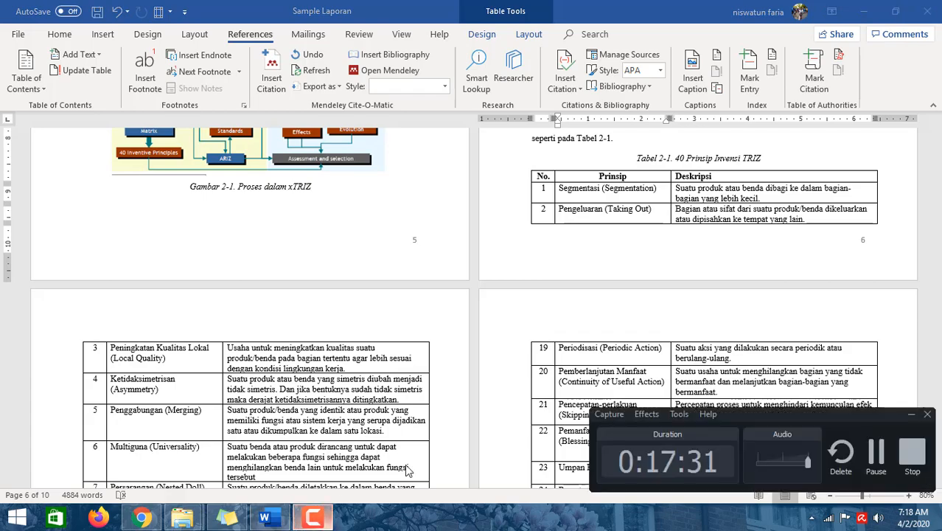